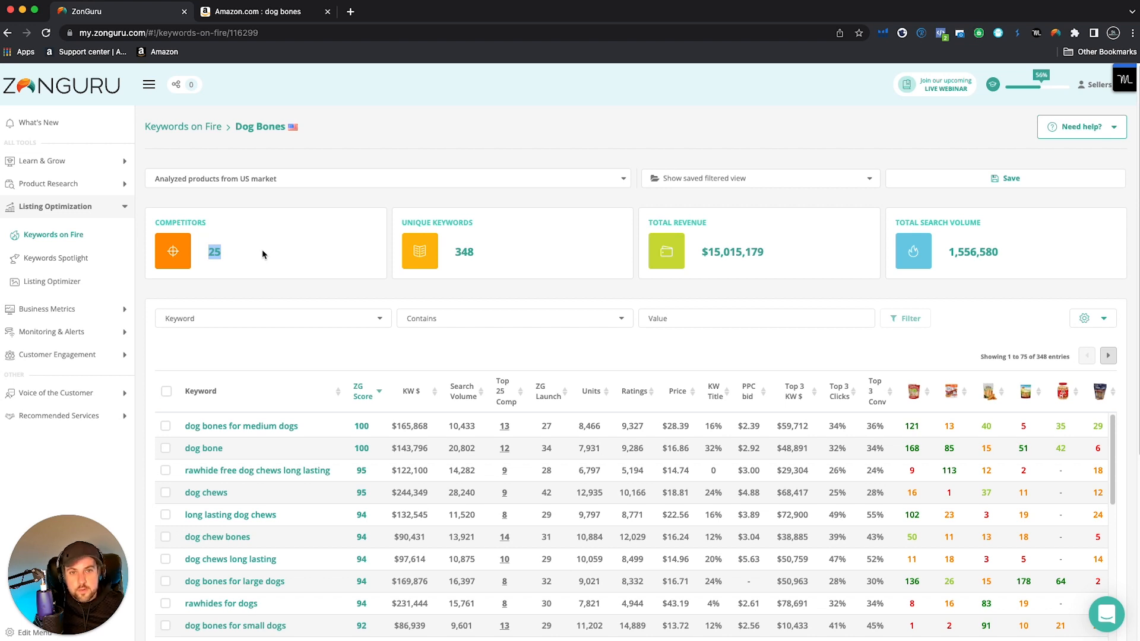
- Filter the dog bones keywords to those with Top 25 Comp less than or equal to 4
left_click(628, 352)
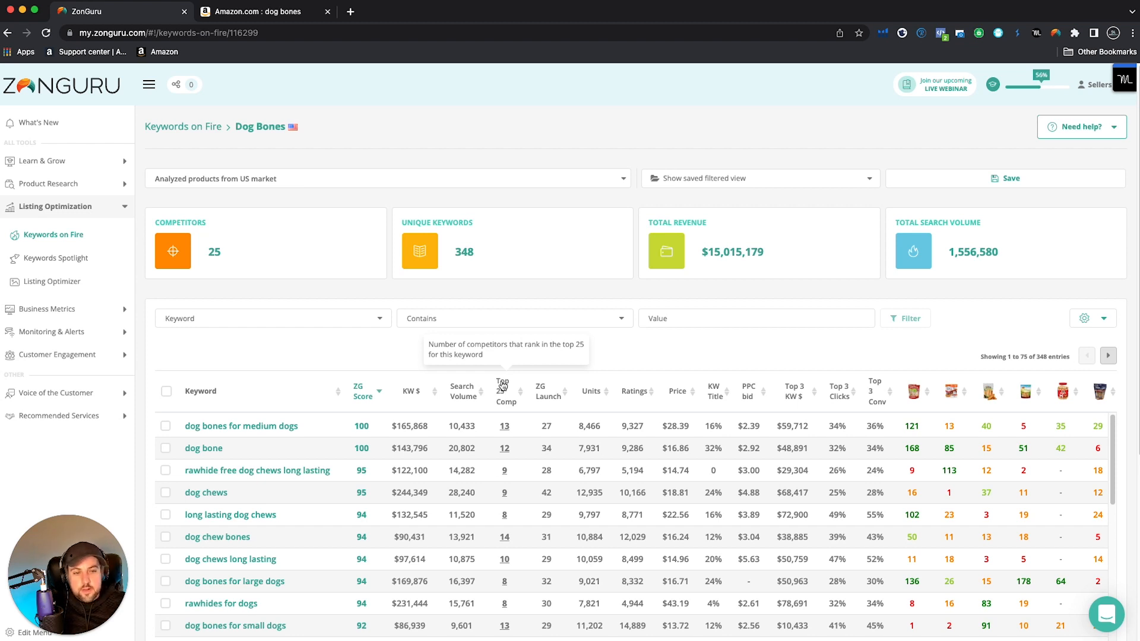
left_click_drag(1036, 356, 1069, 356)
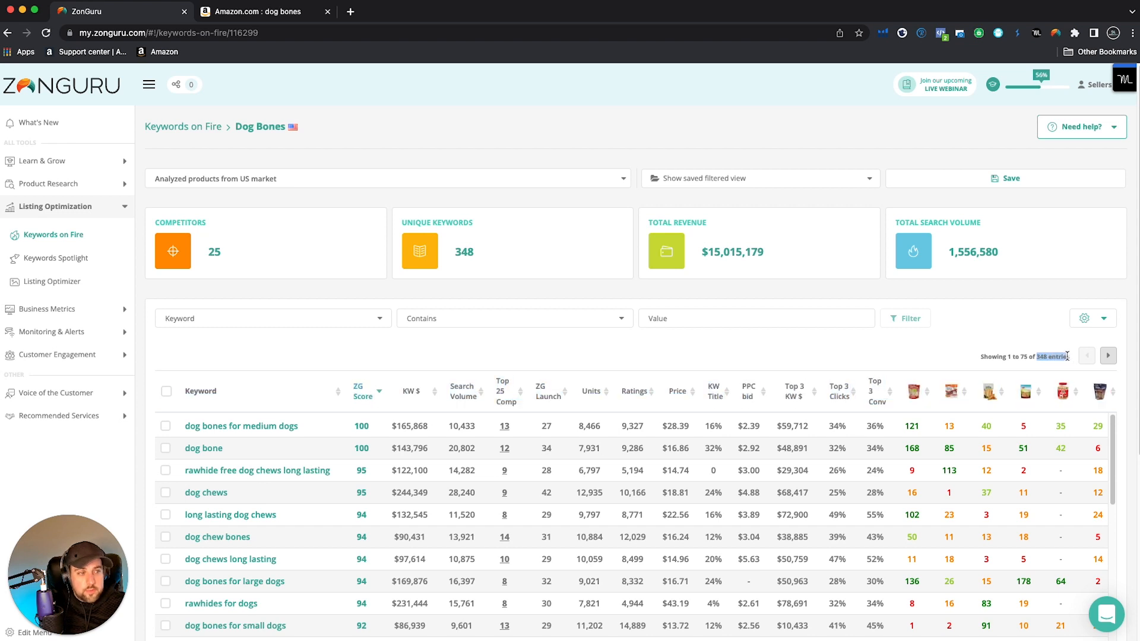
left_click(358, 322)
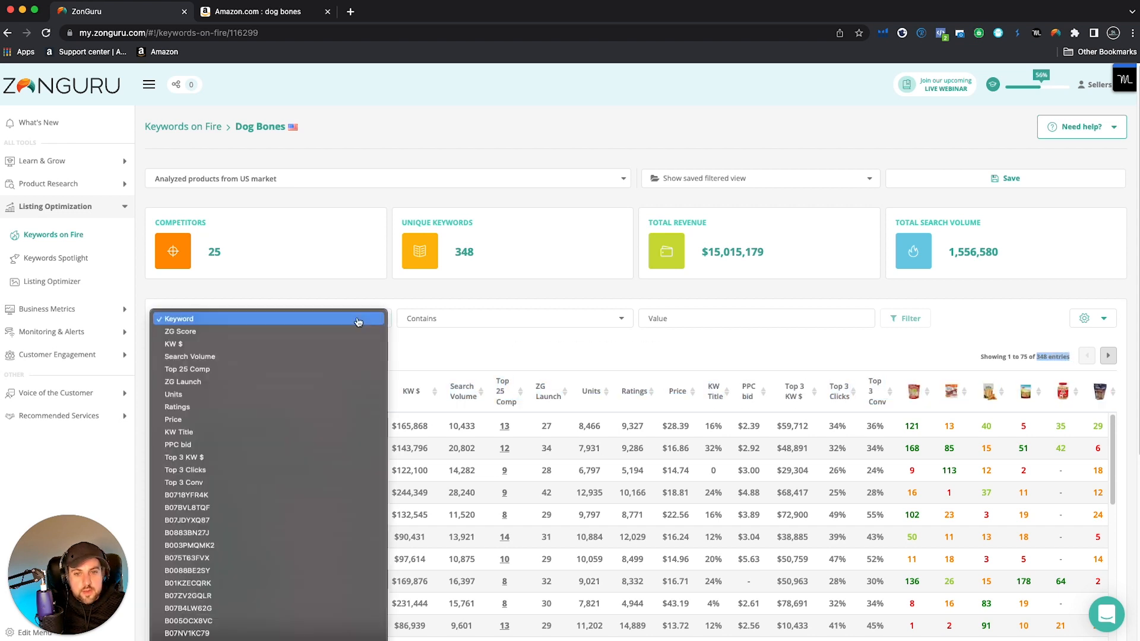
left_click(344, 371)
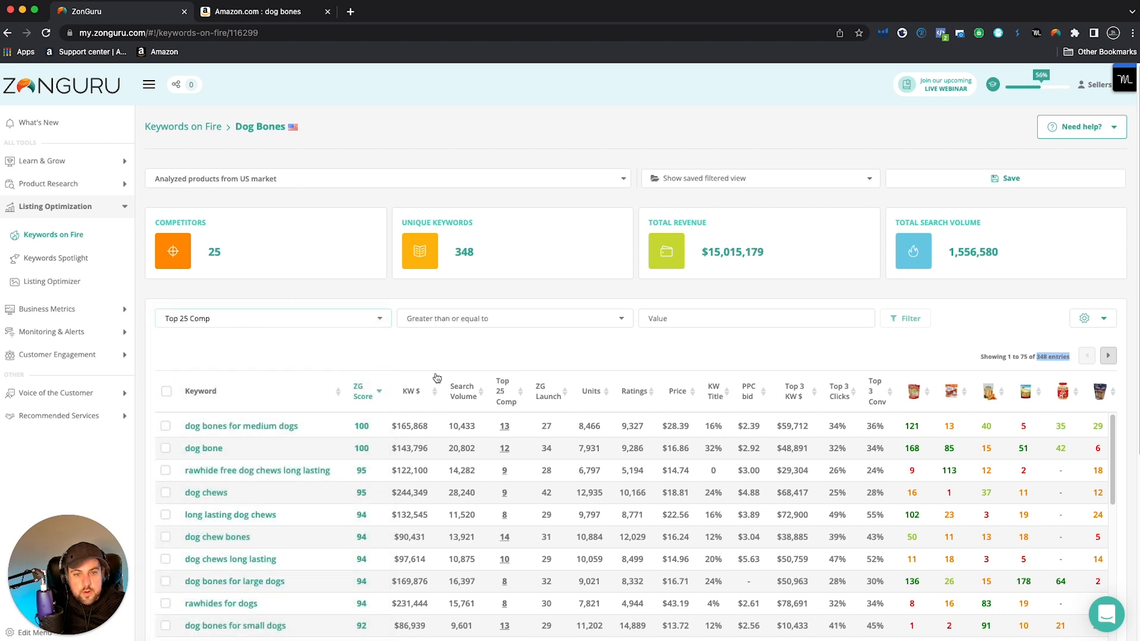
left_click(443, 329)
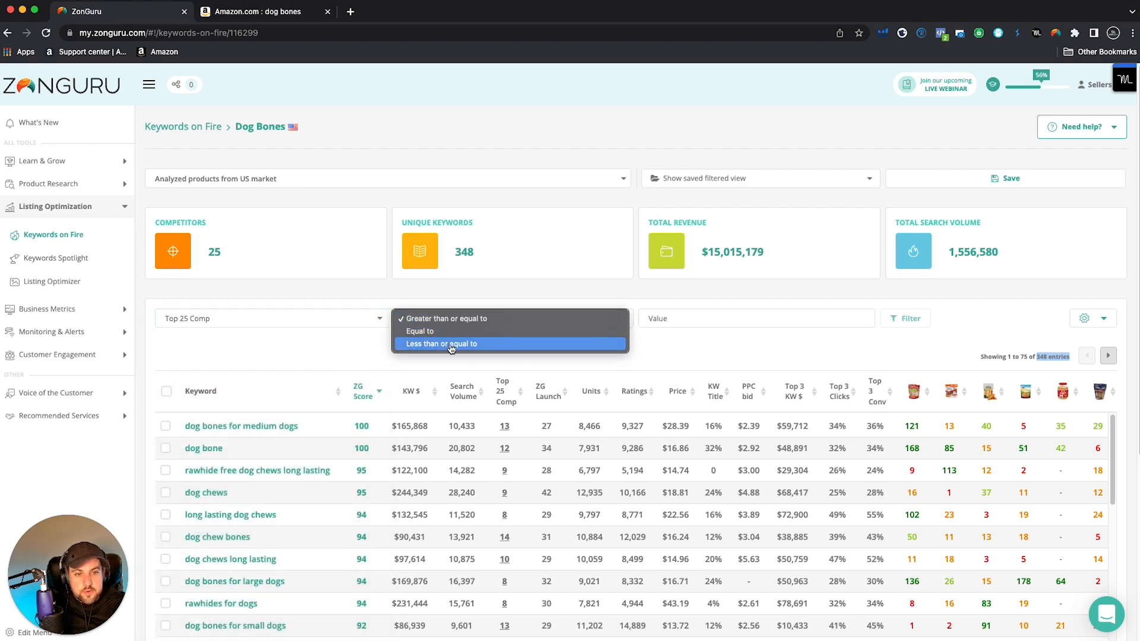
left_click(451, 345)
left_click(703, 320)
type("4")
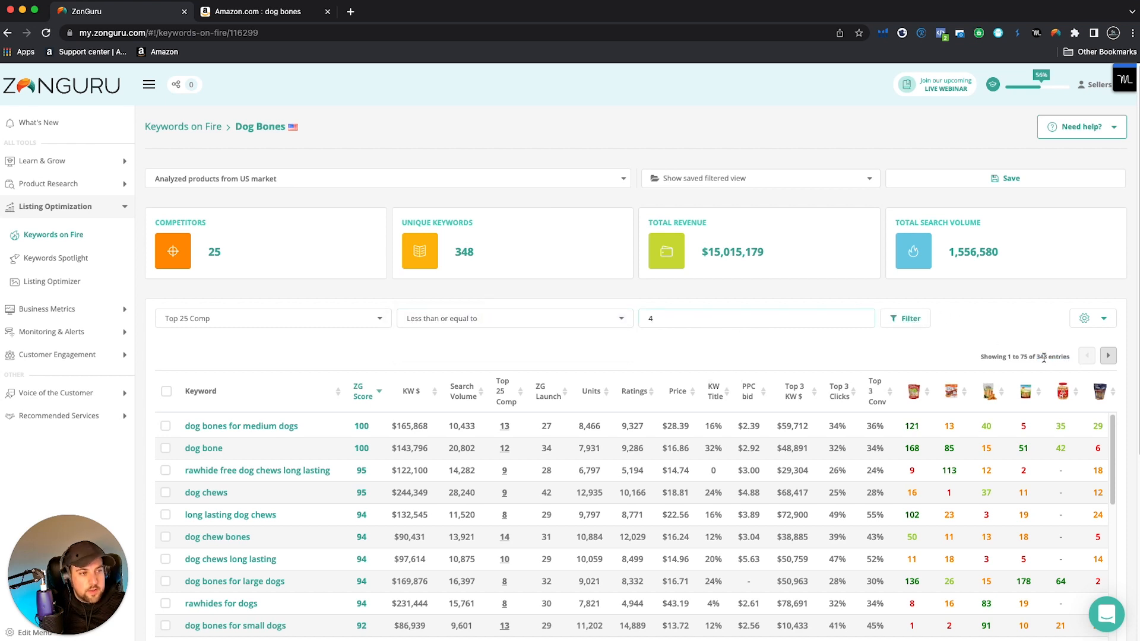
left_click(906, 318)
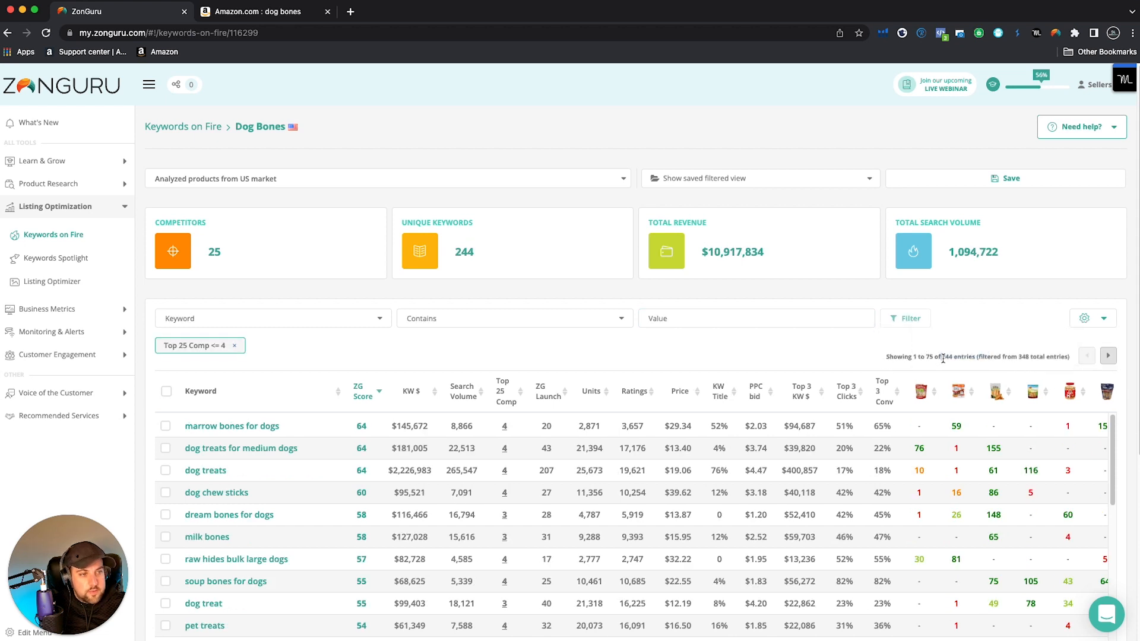
left_click_drag(940, 358, 953, 358)
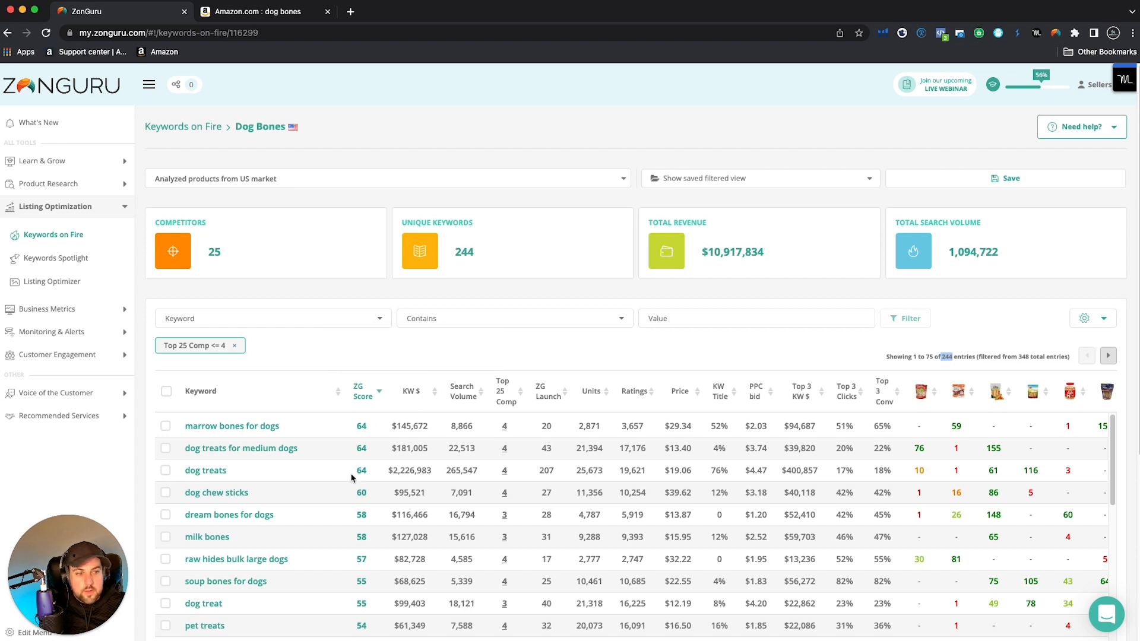
- Select the keywords nubz dog treats, yak chews and yak cheese himalayan dog chews in the filtered list
scroll(276, 438, "down", 3)
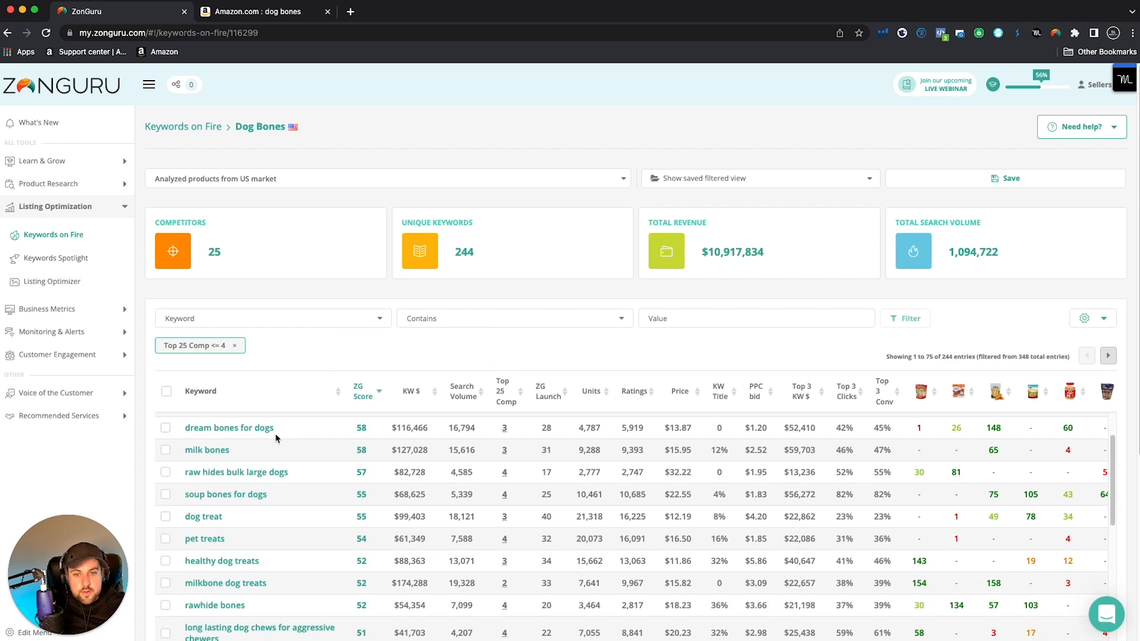
scroll(248, 505, "up", 3)
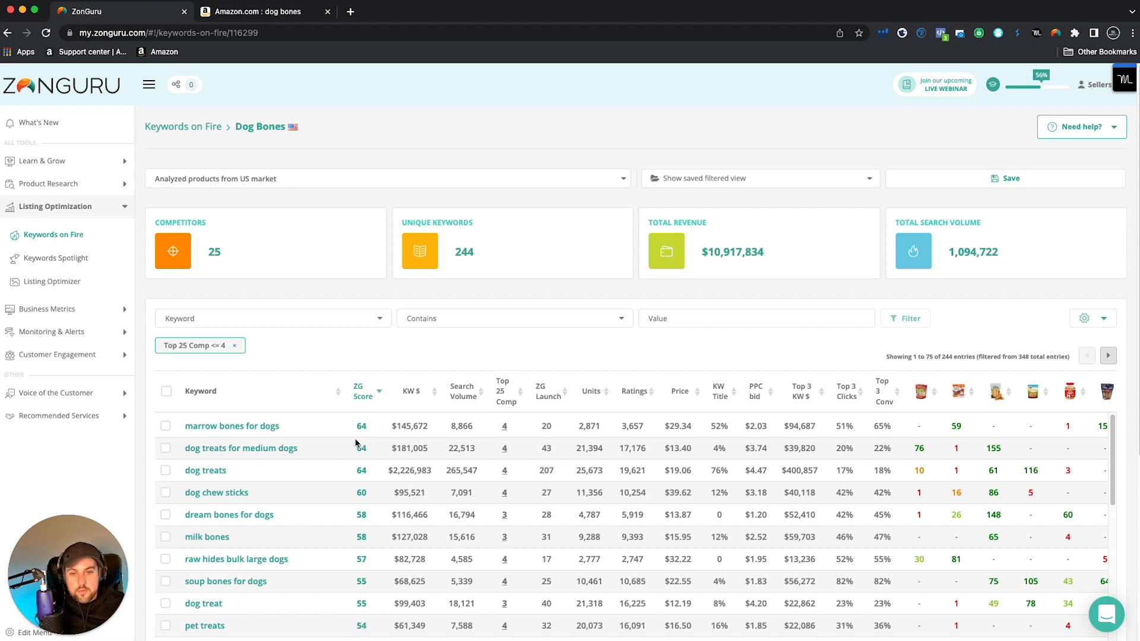
scroll(265, 537, "down", 10)
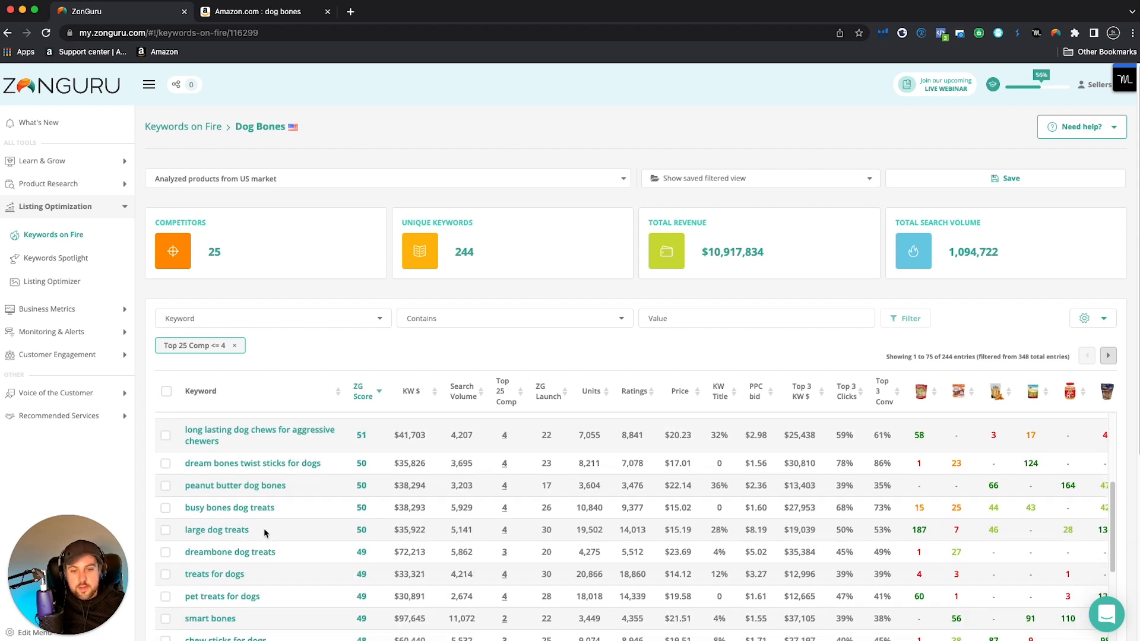
scroll(265, 532, "down", 5)
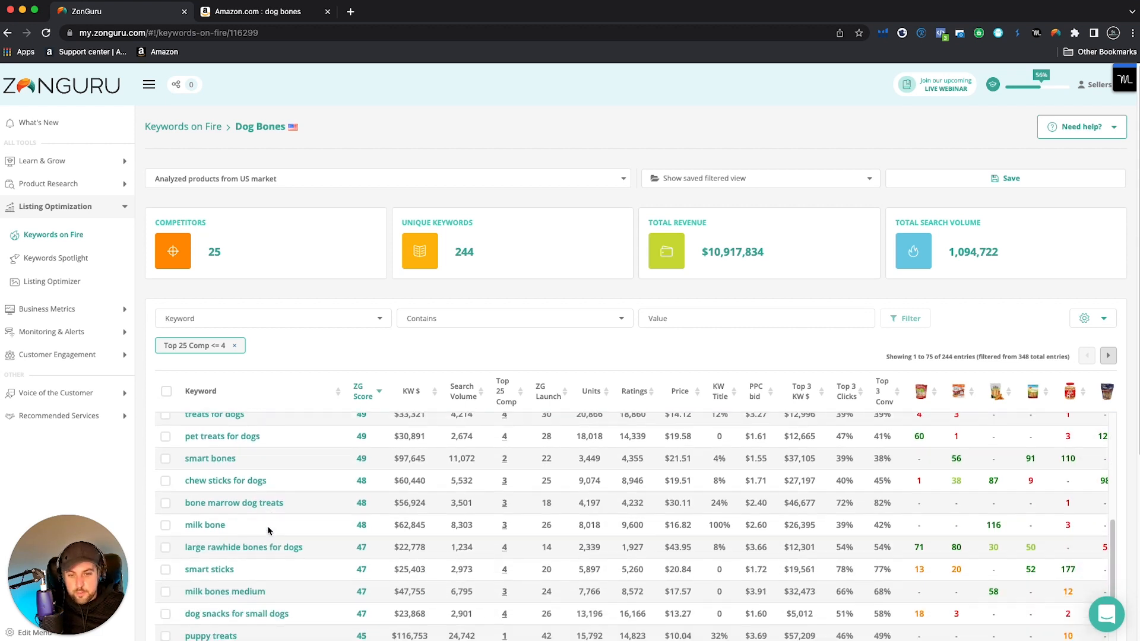
scroll(268, 530, "down", 3)
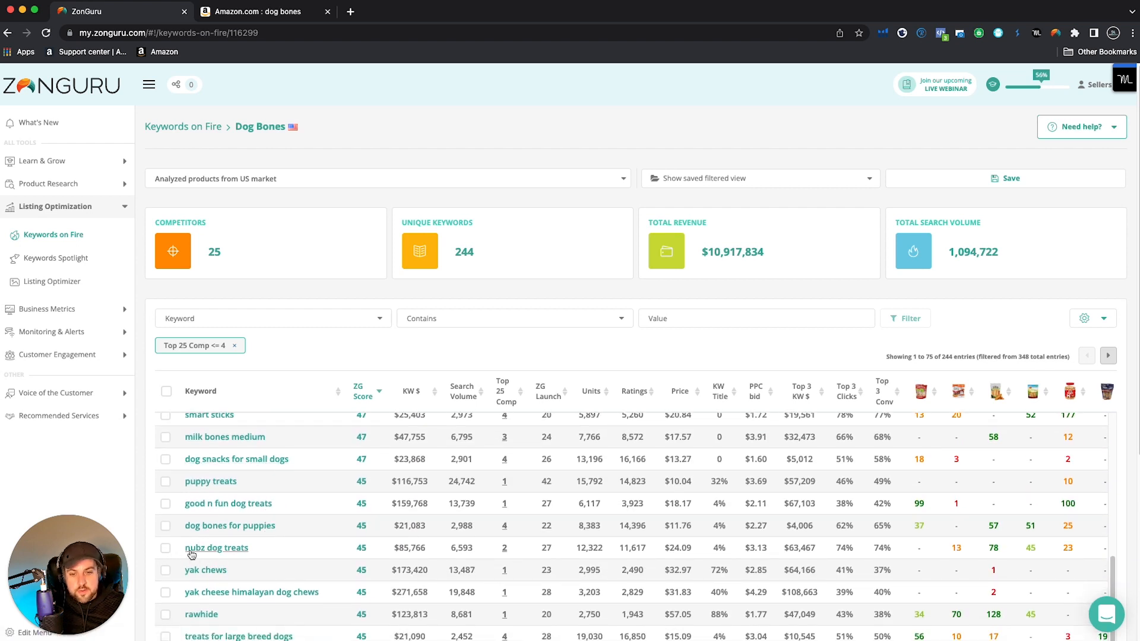
left_click(166, 548)
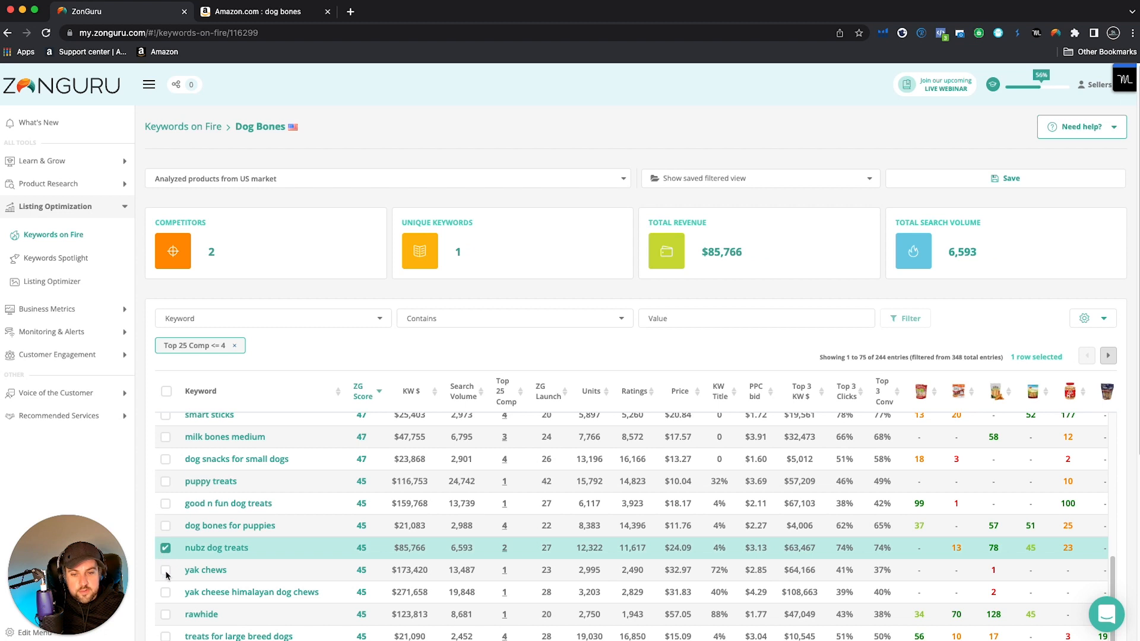
left_click(166, 570)
left_click(166, 592)
scroll(266, 590, "down", 5)
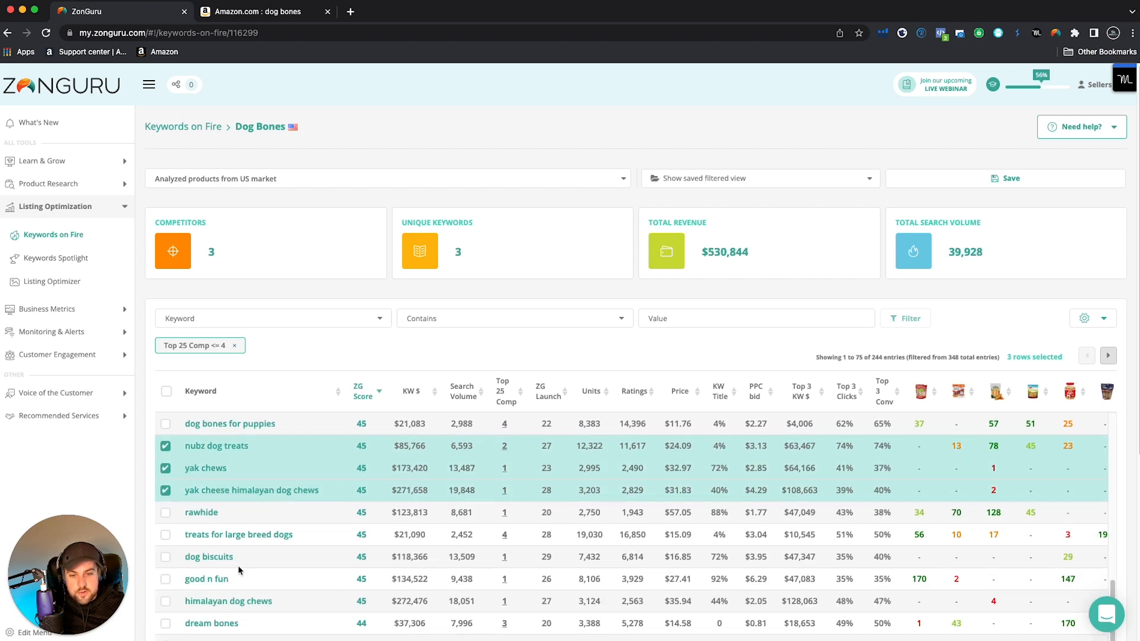
- Add good n fun, purina busy bones for dogs, nubs dog treats, milkbones, milkbone and good n fun triple flavor kabobs to the selection
left_click(166, 479)
scroll(166, 523, "down", 1)
left_click(165, 533)
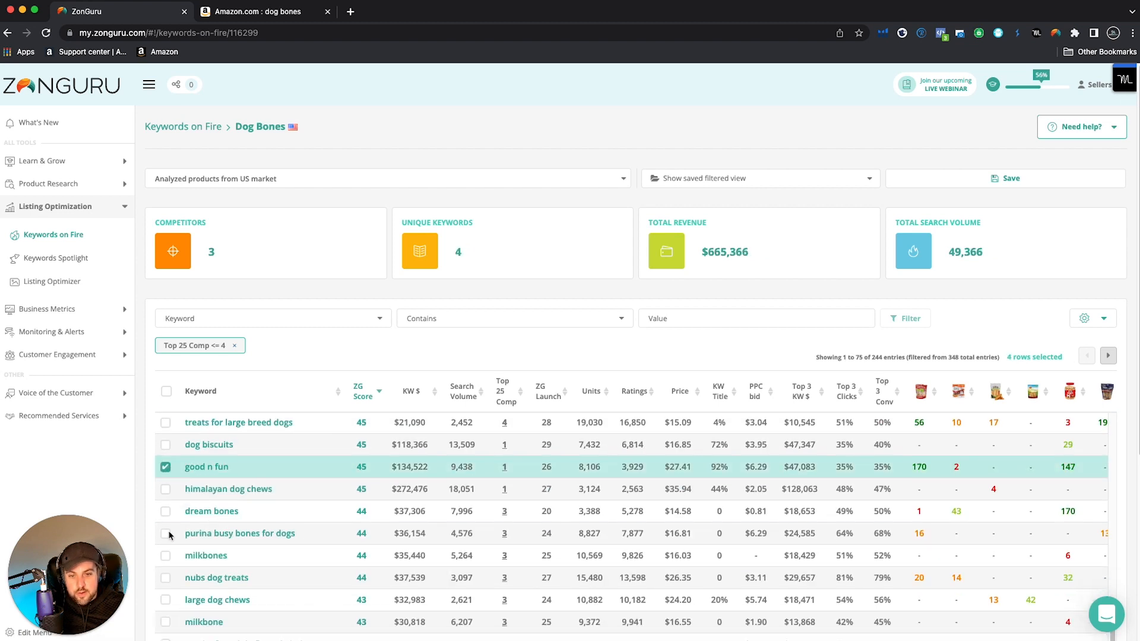
left_click(166, 578)
left_click(168, 558)
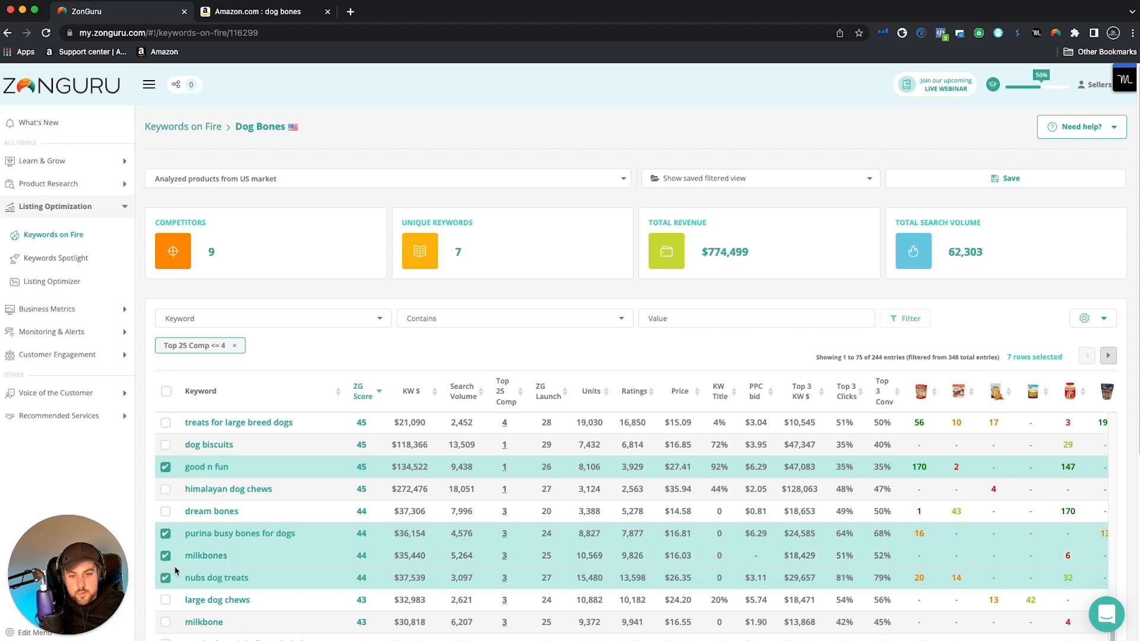
scroll(169, 580, "down", 1)
left_click(166, 577)
left_click(165, 599)
scroll(170, 587, "down", 2)
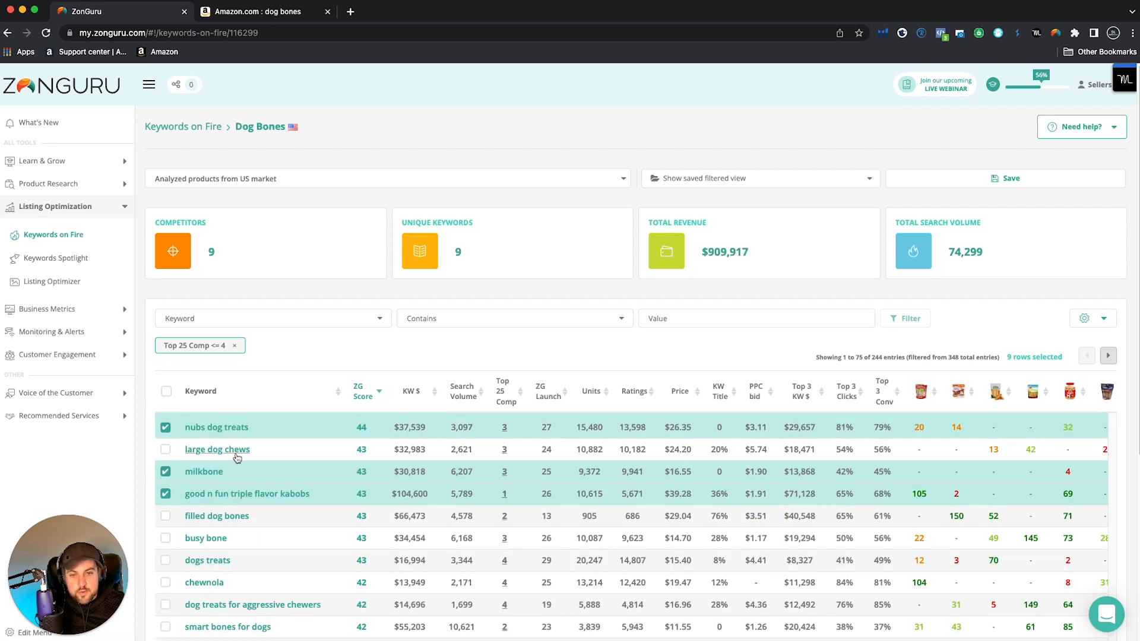
- Select all keywords in the filtered list at once
scroll(404, 510, "up", 5)
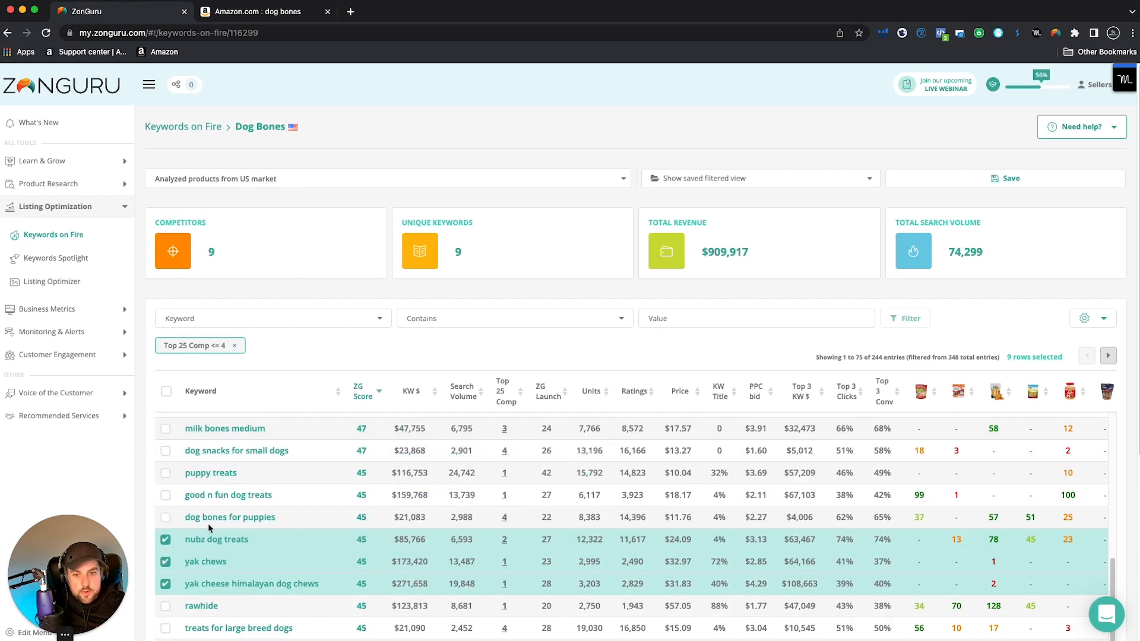
scroll(217, 496, "up", 10)
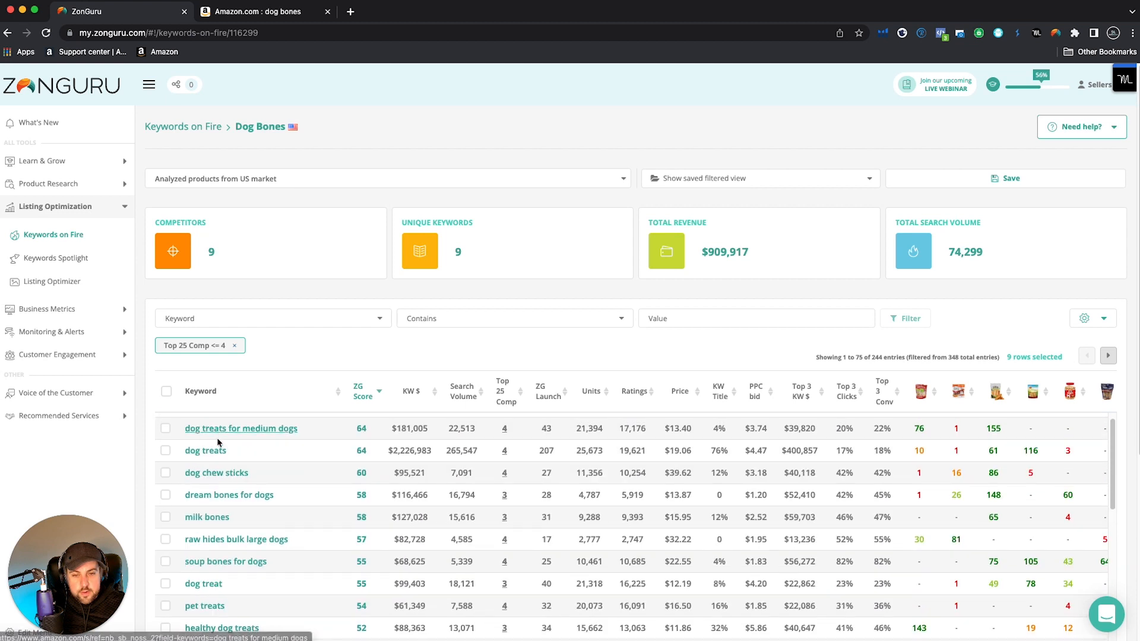
left_click(166, 391)
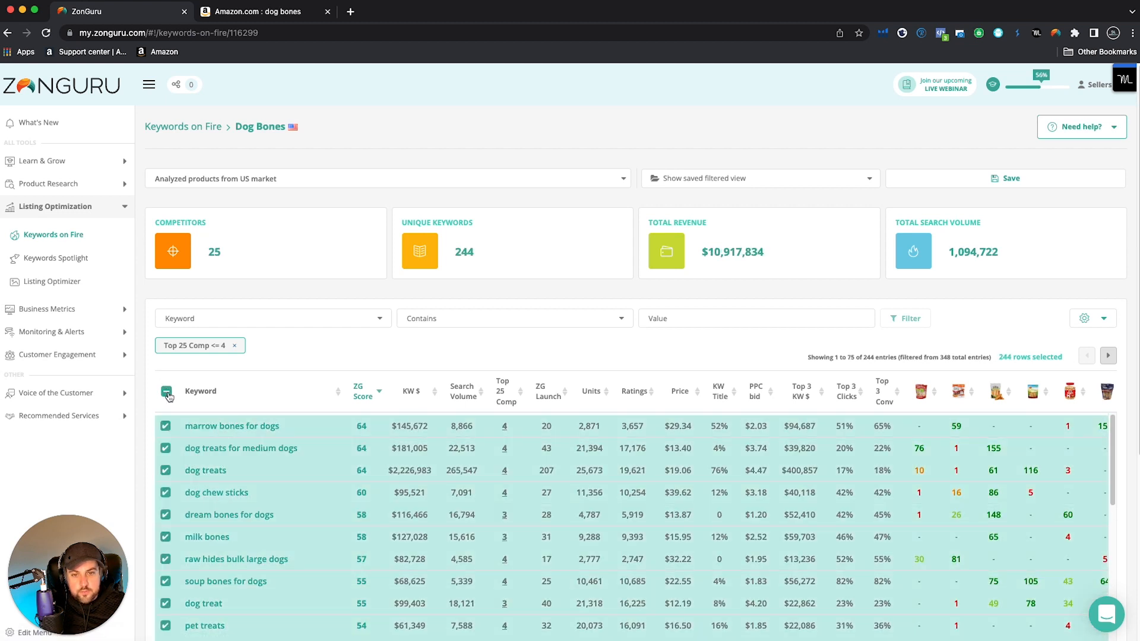
- Deselect the keywords smart bones and good n fun dog treats
scroll(238, 511, "down", 8)
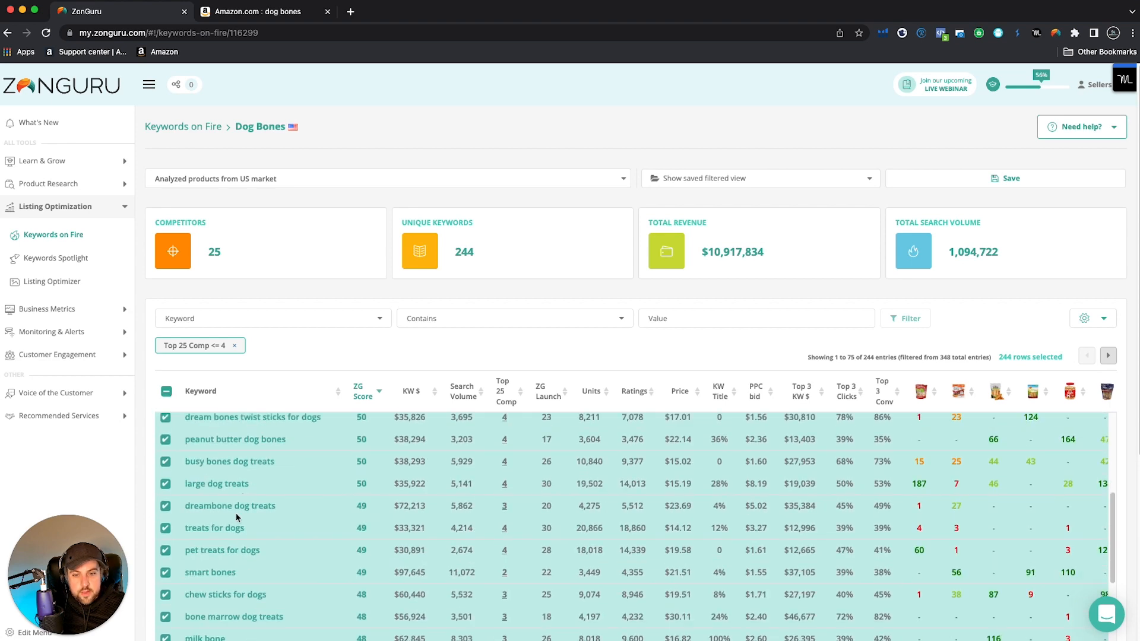
scroll(202, 510, "down", 5)
scroll(201, 495, "up", 2)
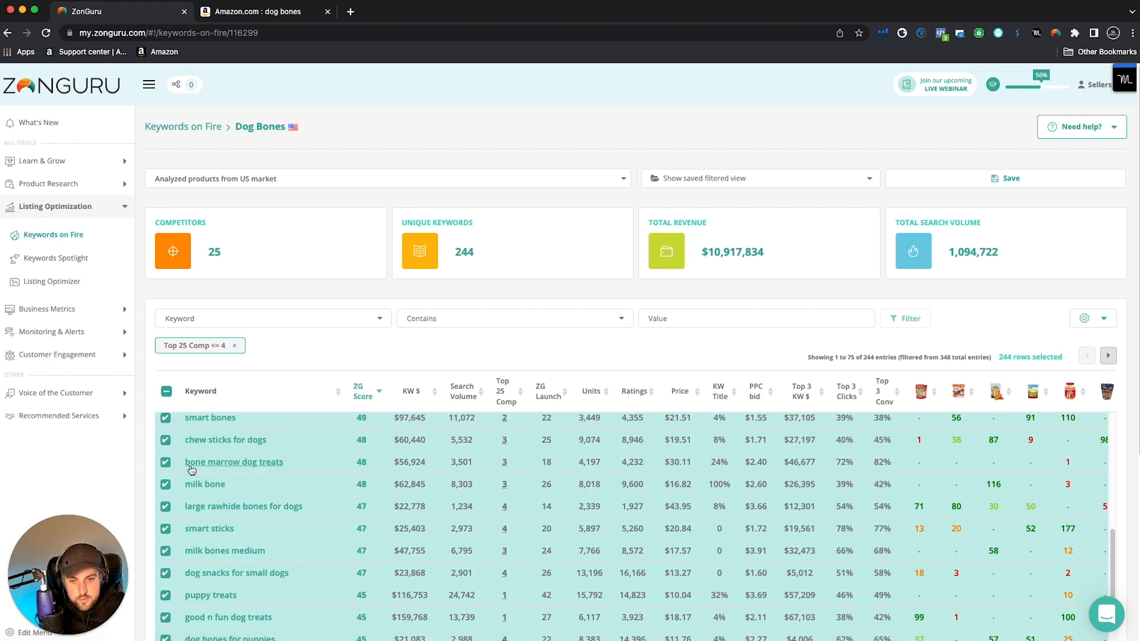
left_click(166, 442)
scroll(175, 460, "down", 4)
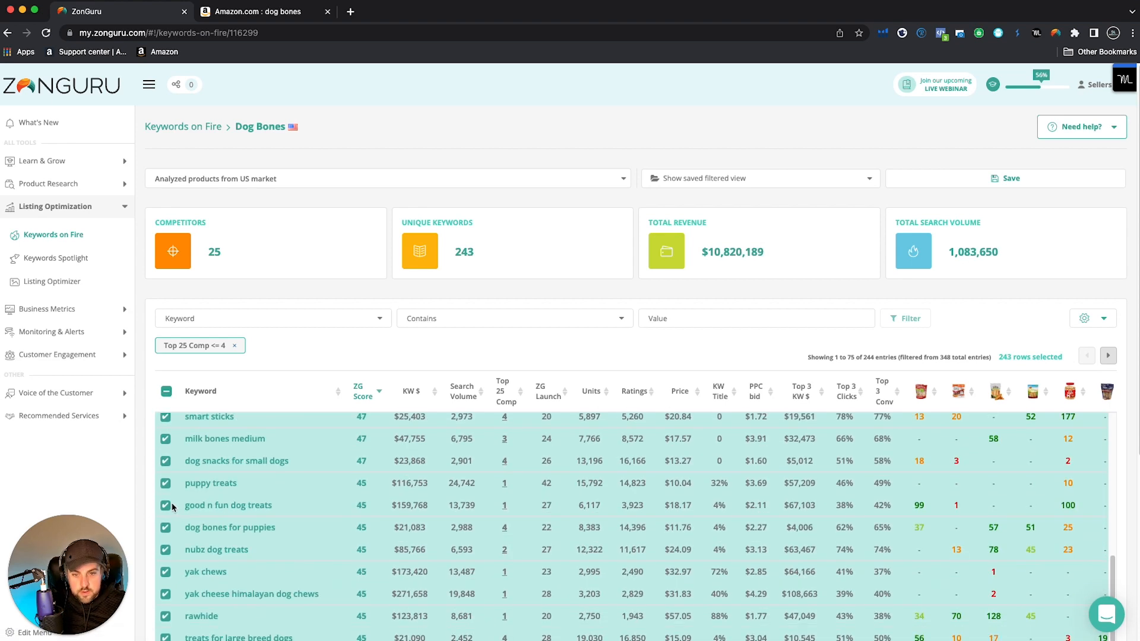
left_click(166, 506)
- Deselect the keywords nubz dog treats, yak chews, yak cheese himalayan dog chews and good n fun
scroll(170, 525, "down", 4)
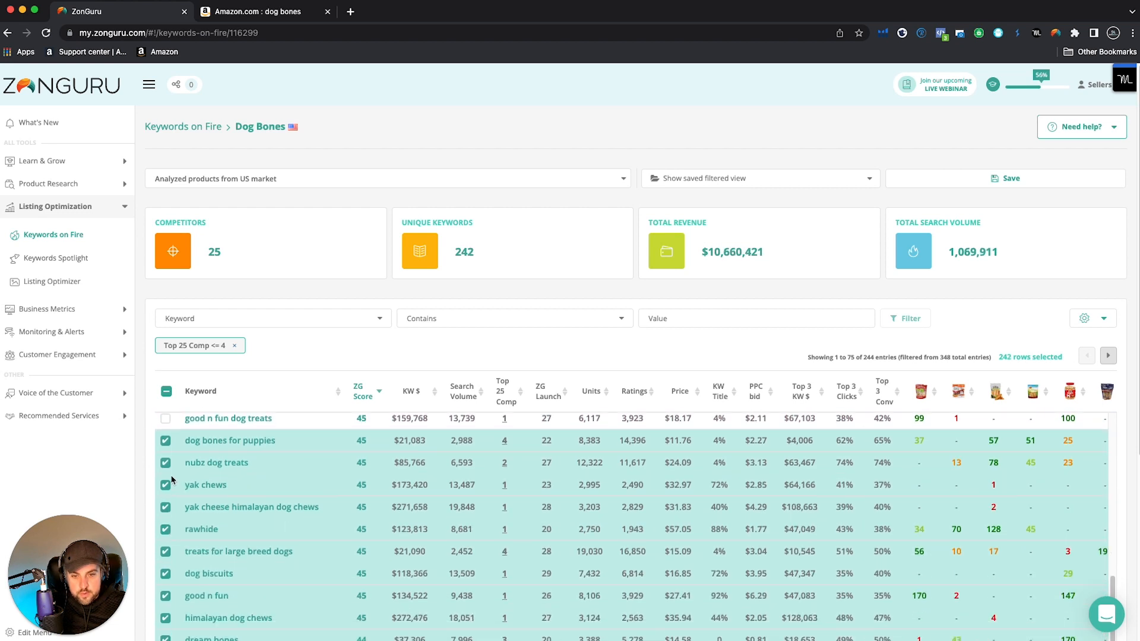
left_click(165, 464)
left_click(167, 486)
left_click(166, 508)
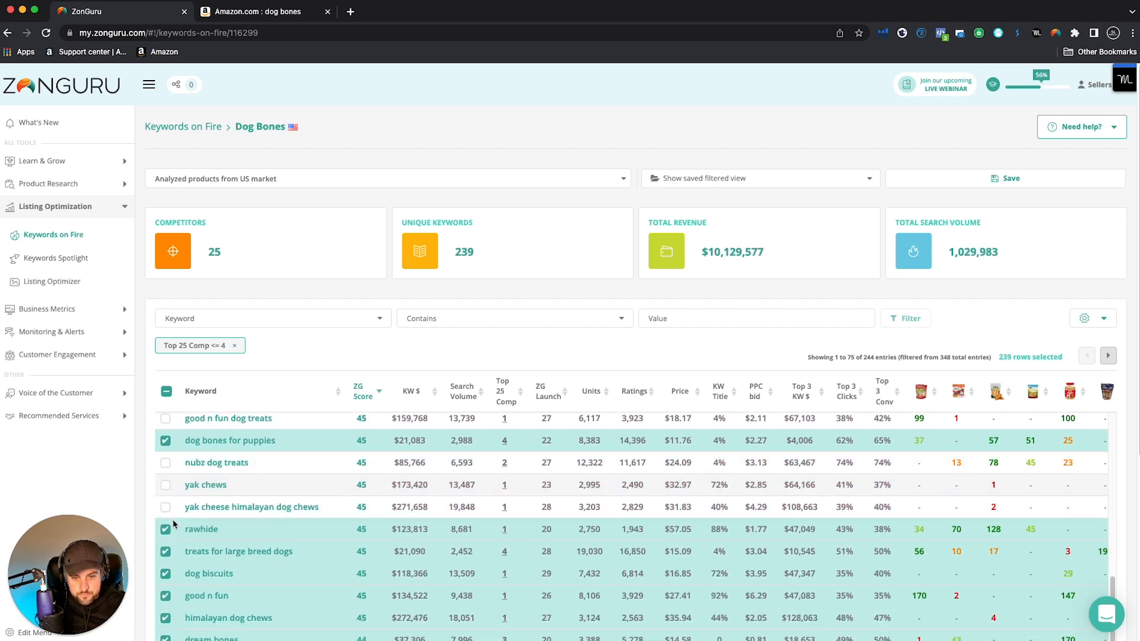
scroll(174, 534, "down", 1)
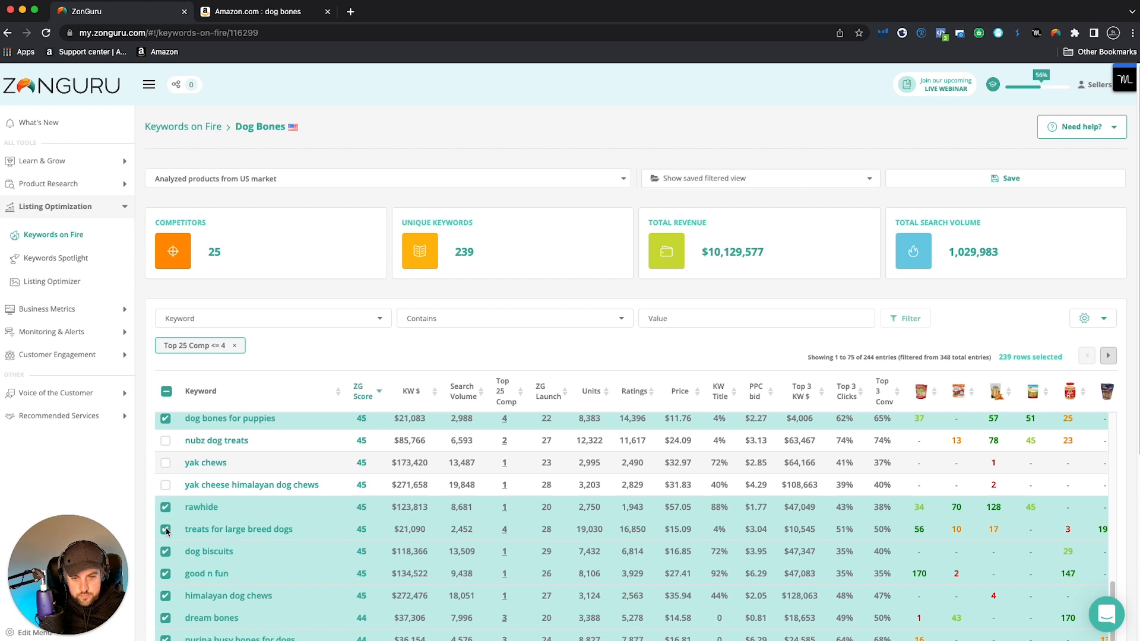
left_click(173, 571)
- Deselect purina busy bones for dogs, milkbones, nubs dog treats, milkbone and chewnola, keeping large dog chews selected
scroll(176, 569, "down", 6)
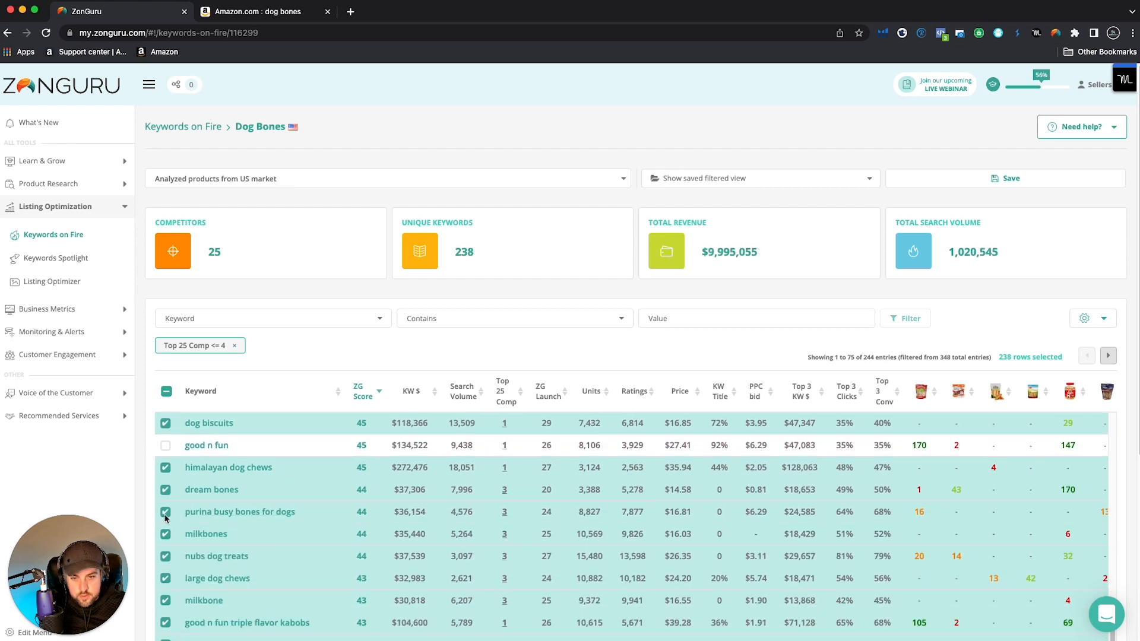
left_click(165, 513)
scroll(175, 549, "down", 1)
left_click(165, 514)
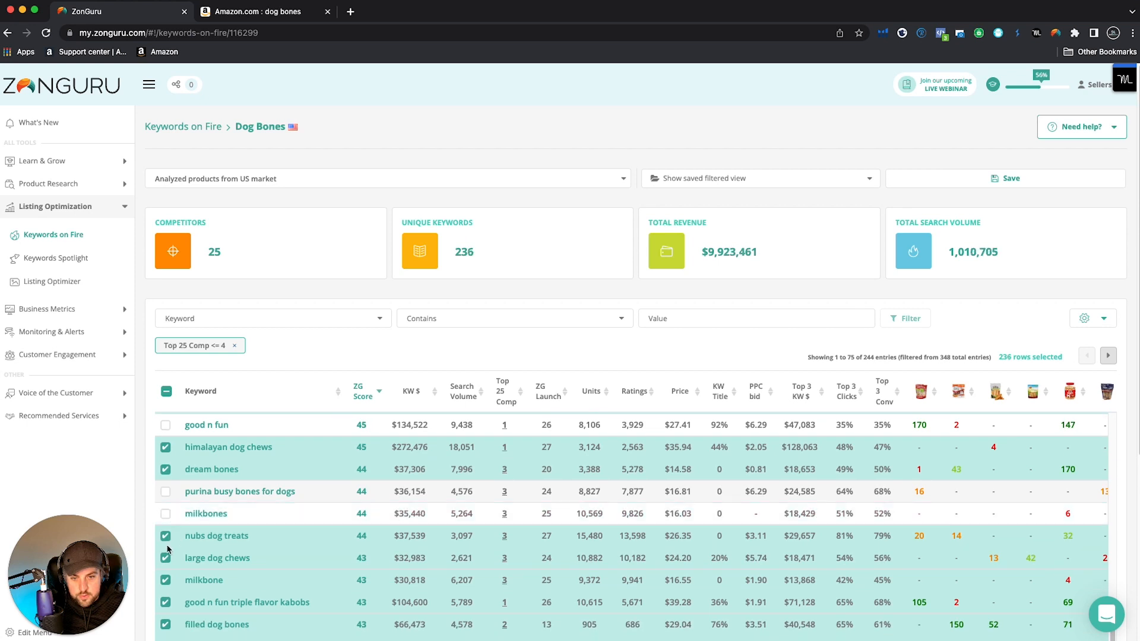
left_click(165, 536)
left_click(166, 559)
left_click(166, 559)
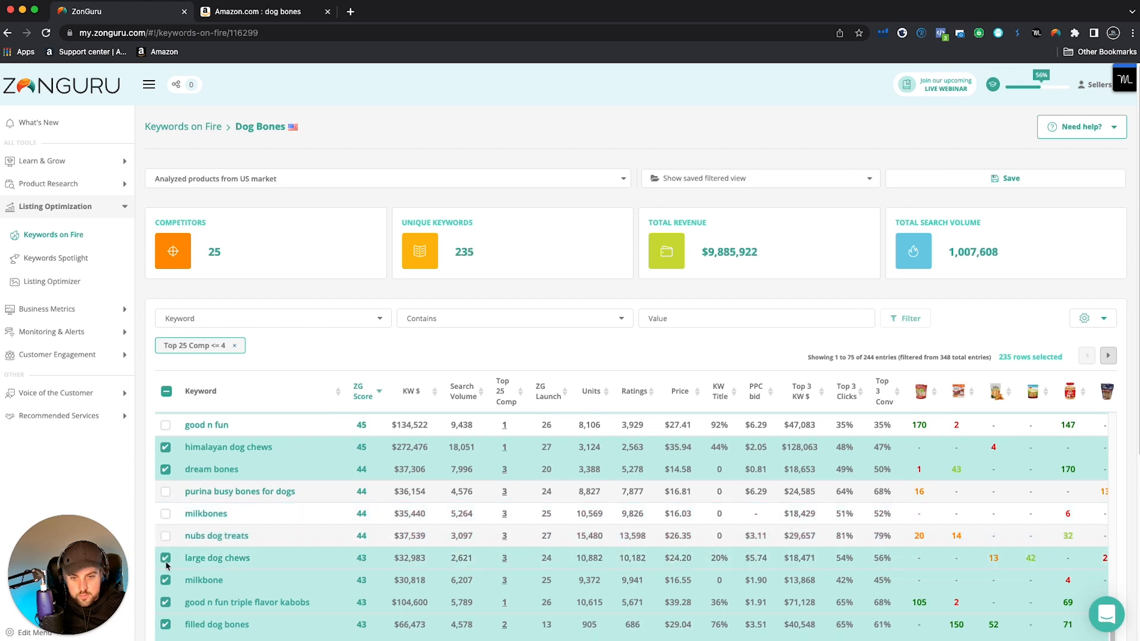
left_click(165, 581)
scroll(190, 567, "down", 4)
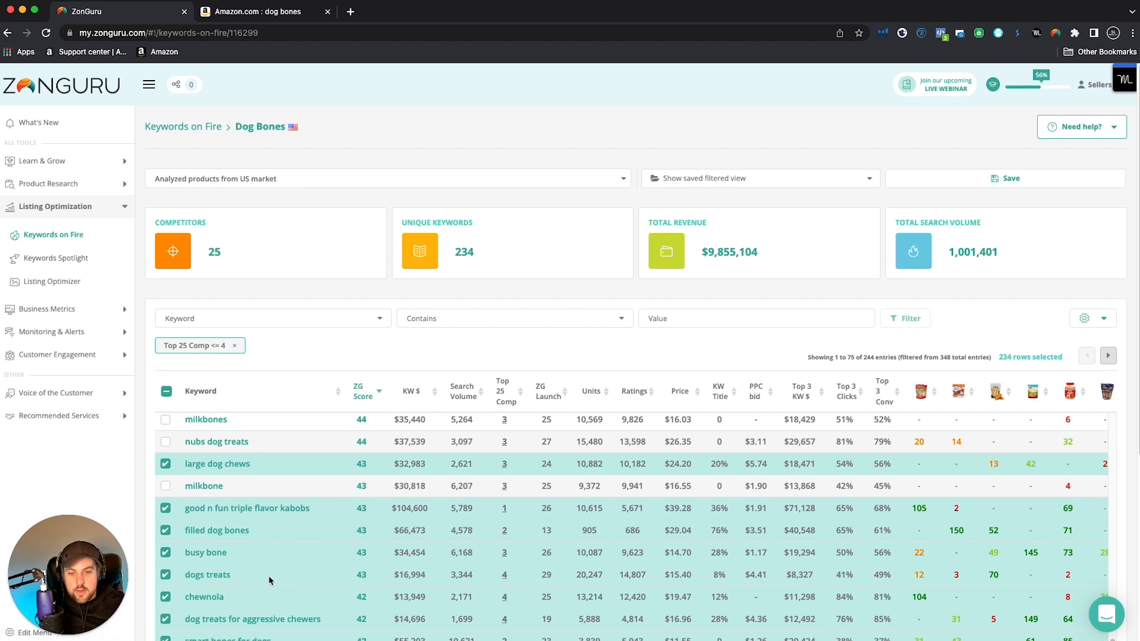
left_click(165, 597)
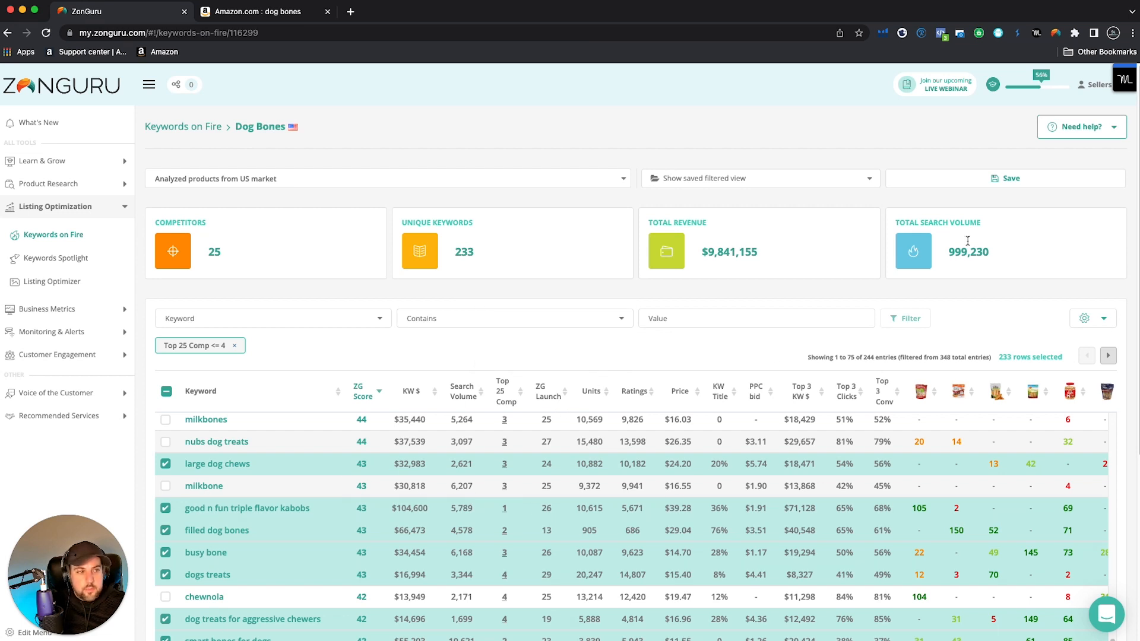
- Save the current keyword selection as a filtered view named "Dog Bones <= 4 Competitors in Top 25"
left_click(987, 184)
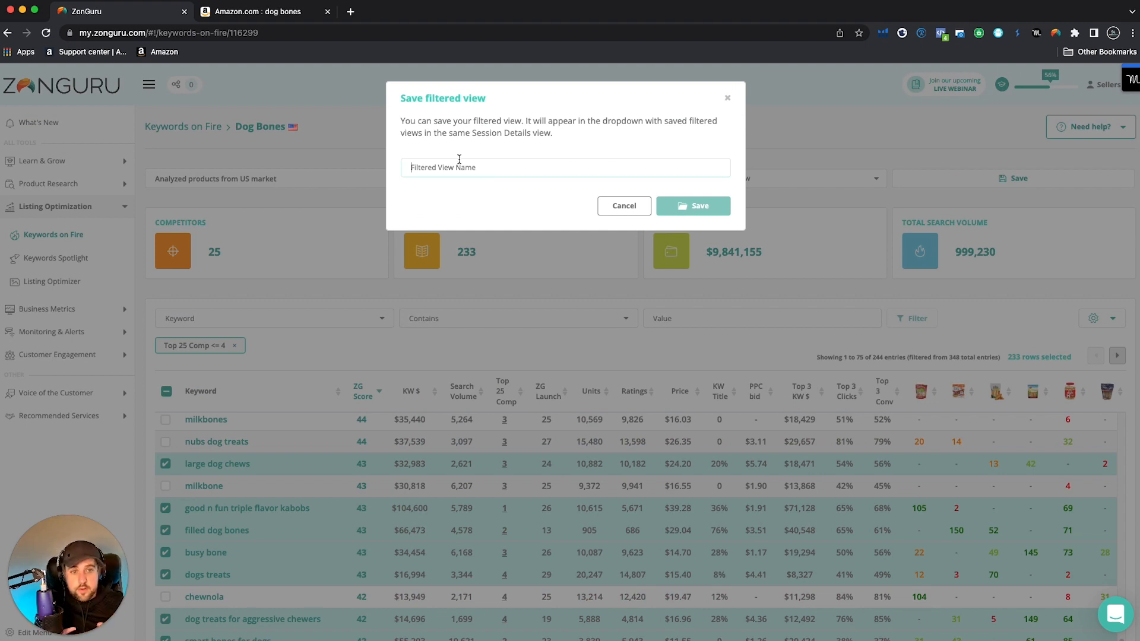
type("Dog Bones")
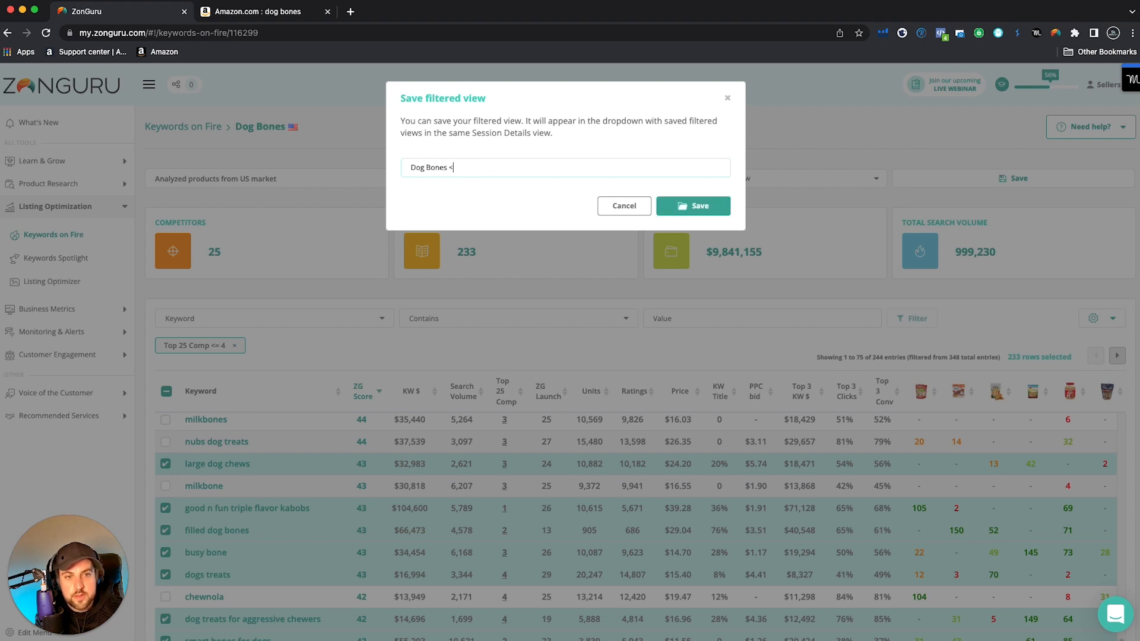
type(" < 4")
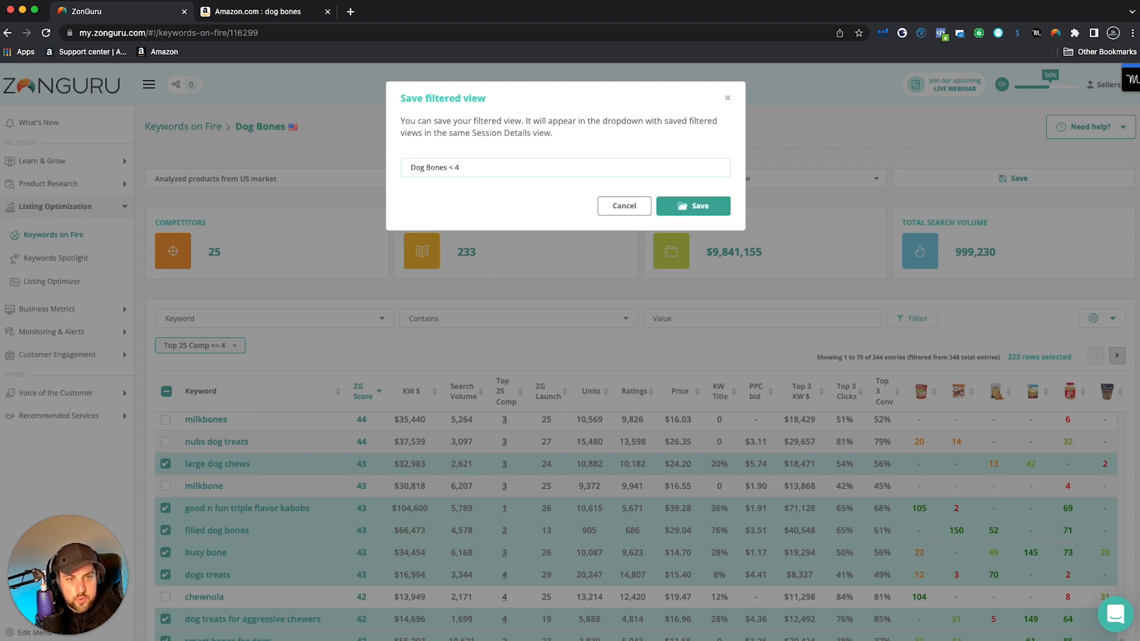
key("BackSpace")
key("BackSpace")
type("= 4 Co")
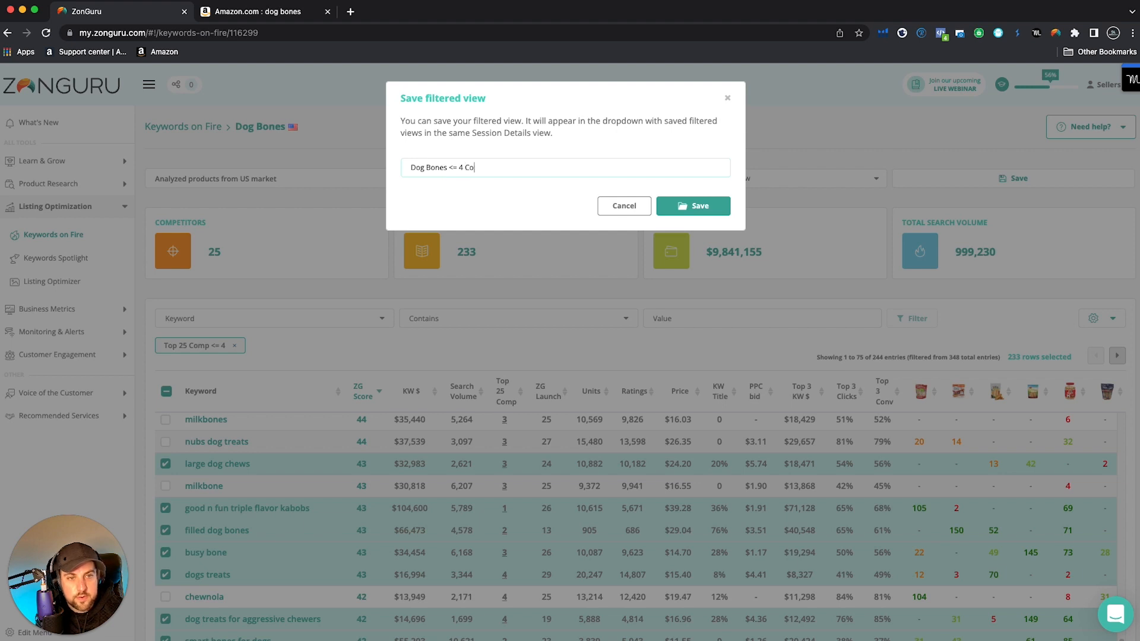
type("mpetitors in Top 25")
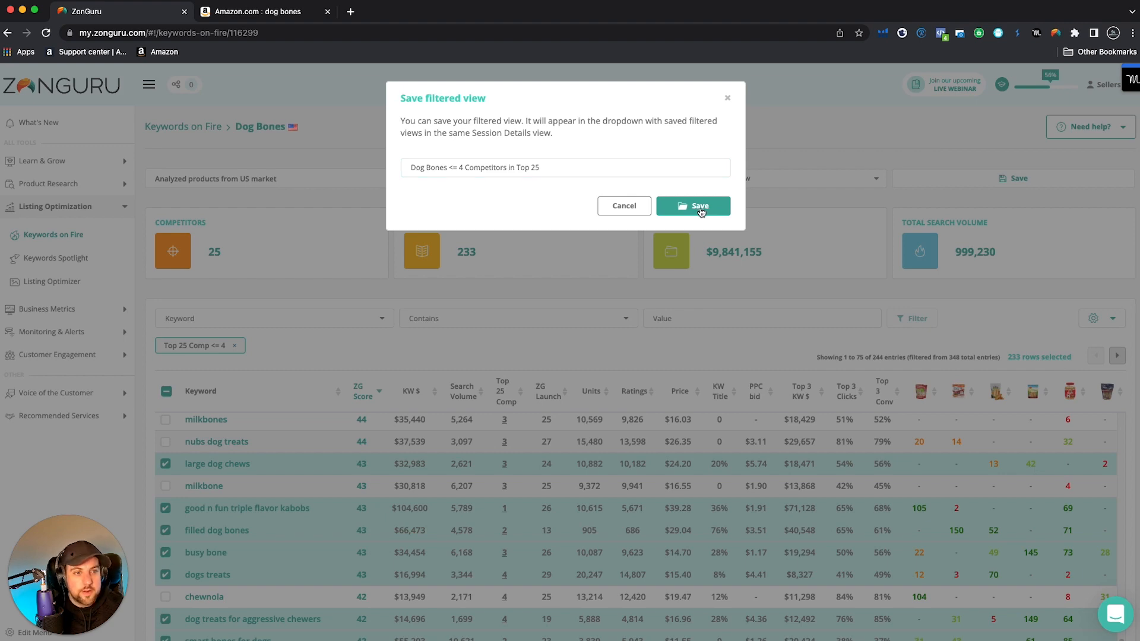
left_click(706, 210)
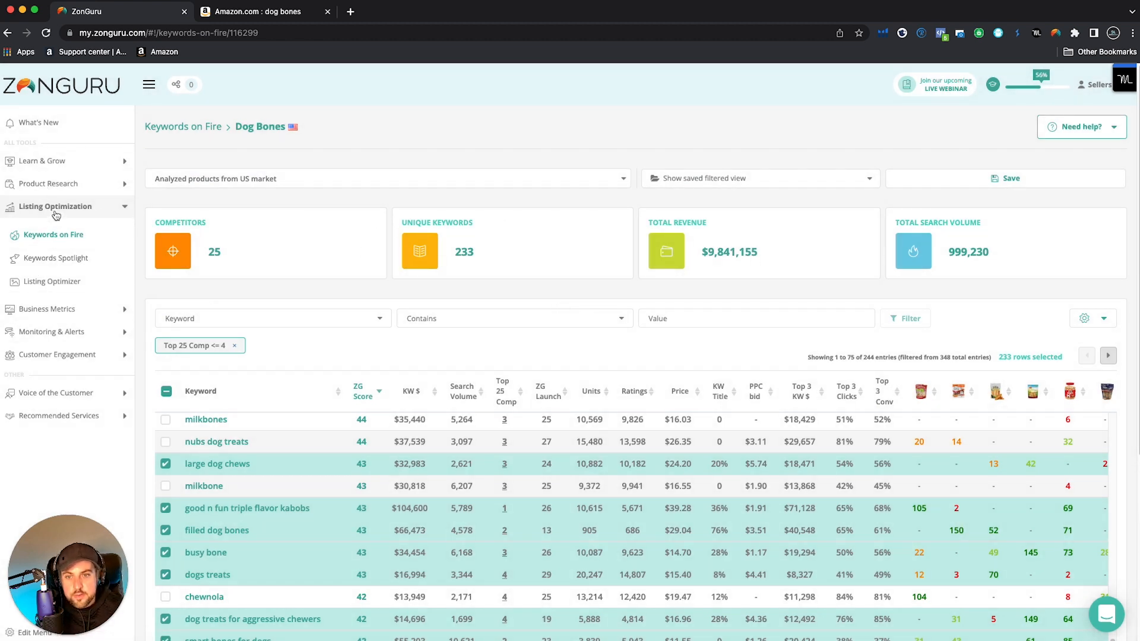
- Go to Listing Optimizer and delete the existing Dog Bones session
left_click(48, 285)
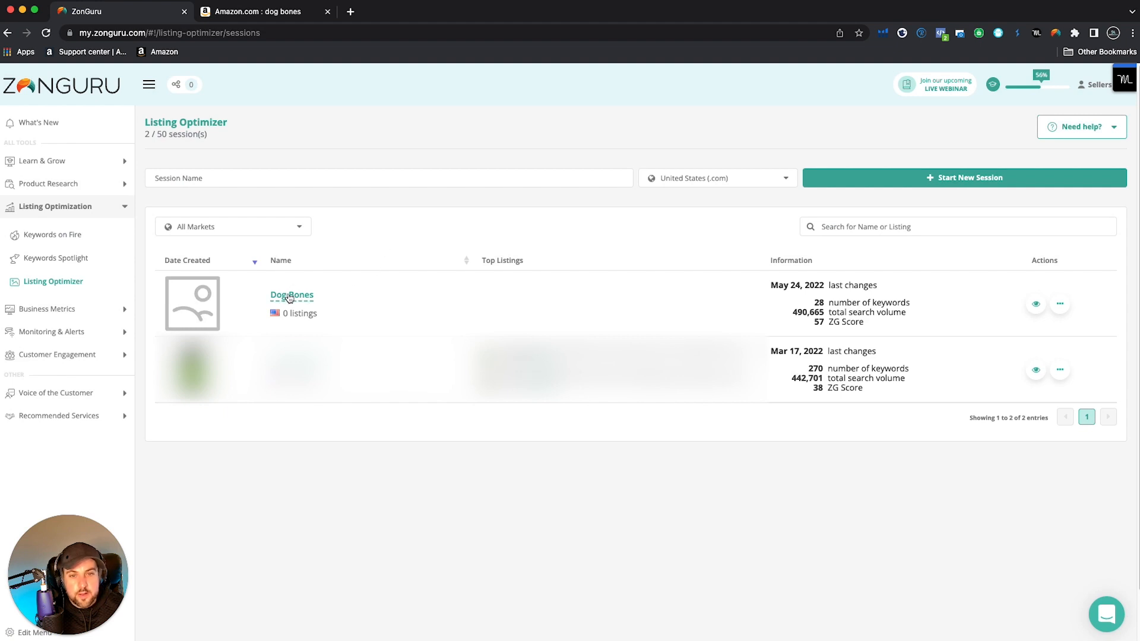
left_click(290, 297)
left_click(549, 203)
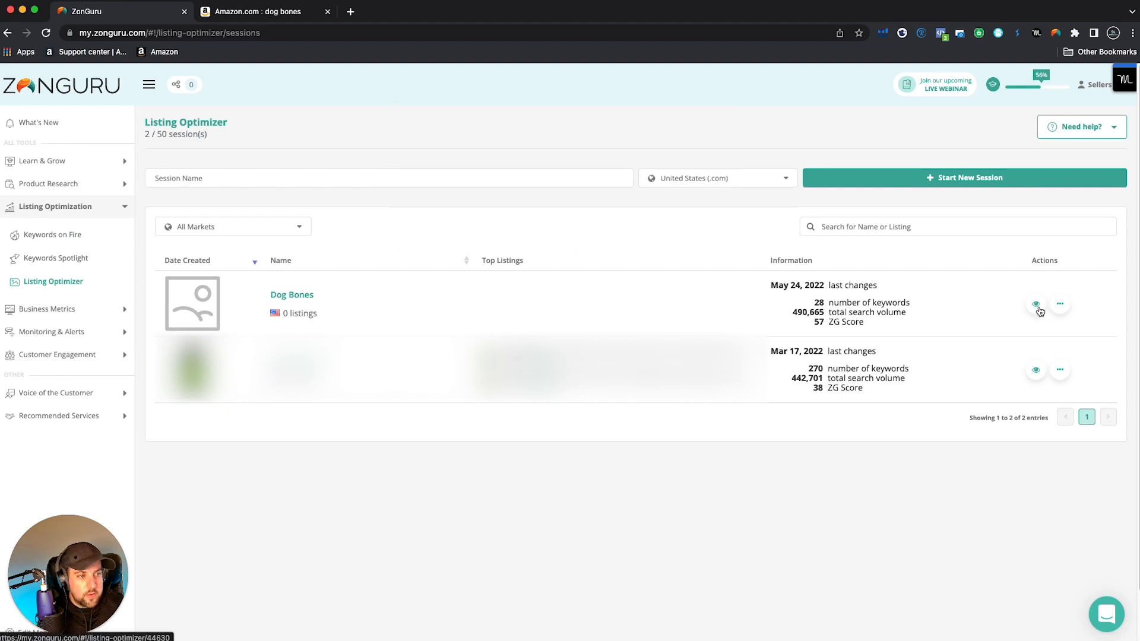
left_click(1059, 303)
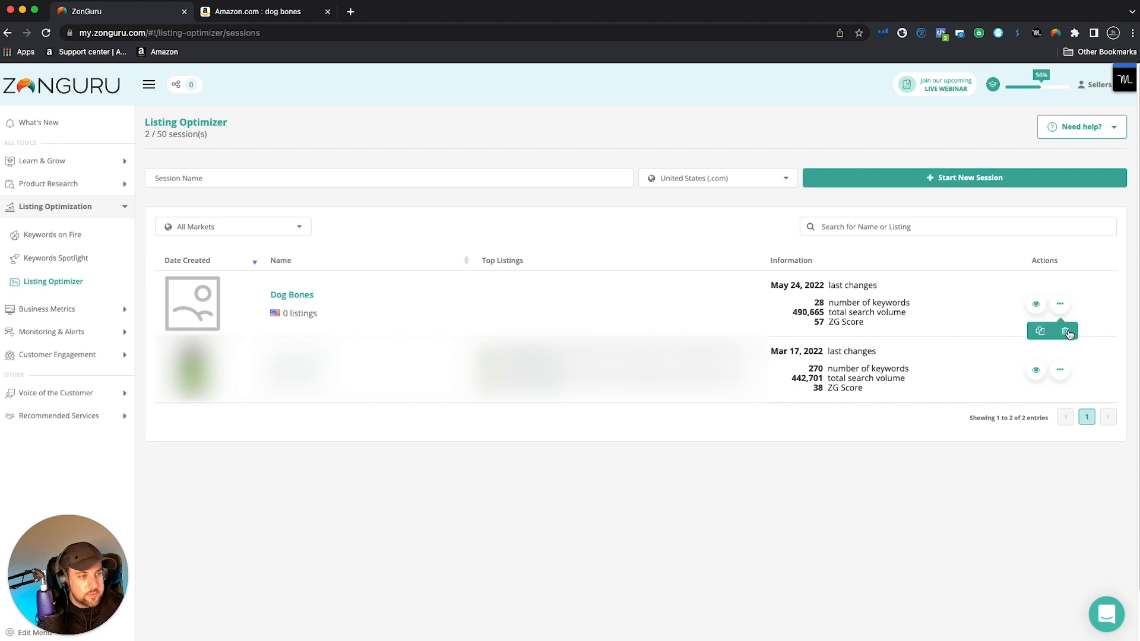
left_click(1066, 333)
left_click(594, 149)
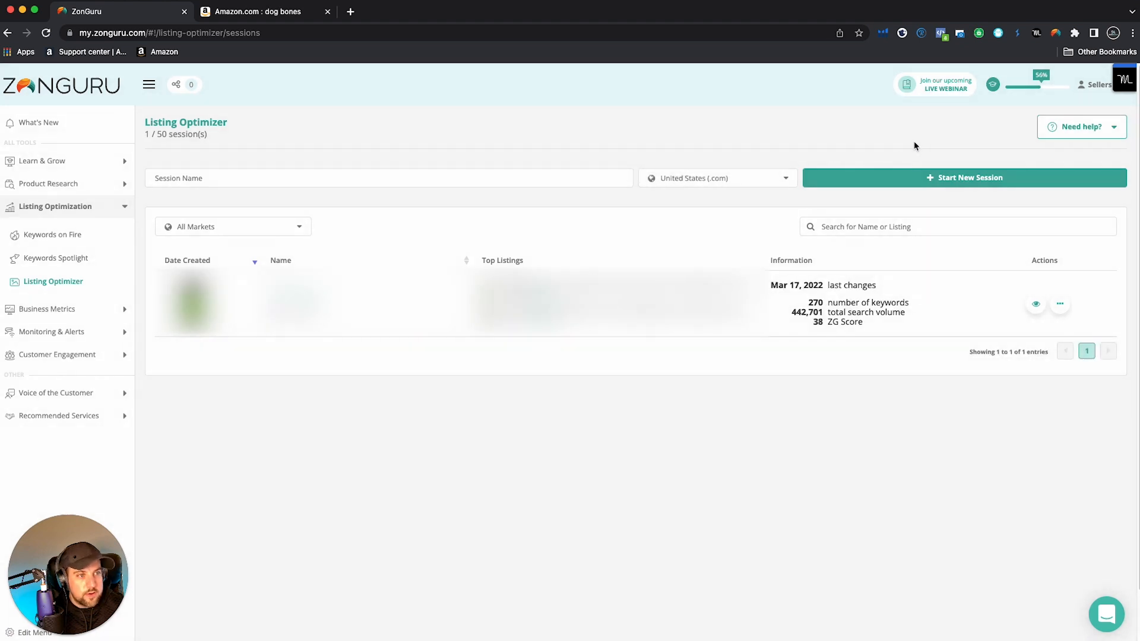
- Start a new Listing Optimizer session named "Dog Bones" for the United States market
left_click(944, 176)
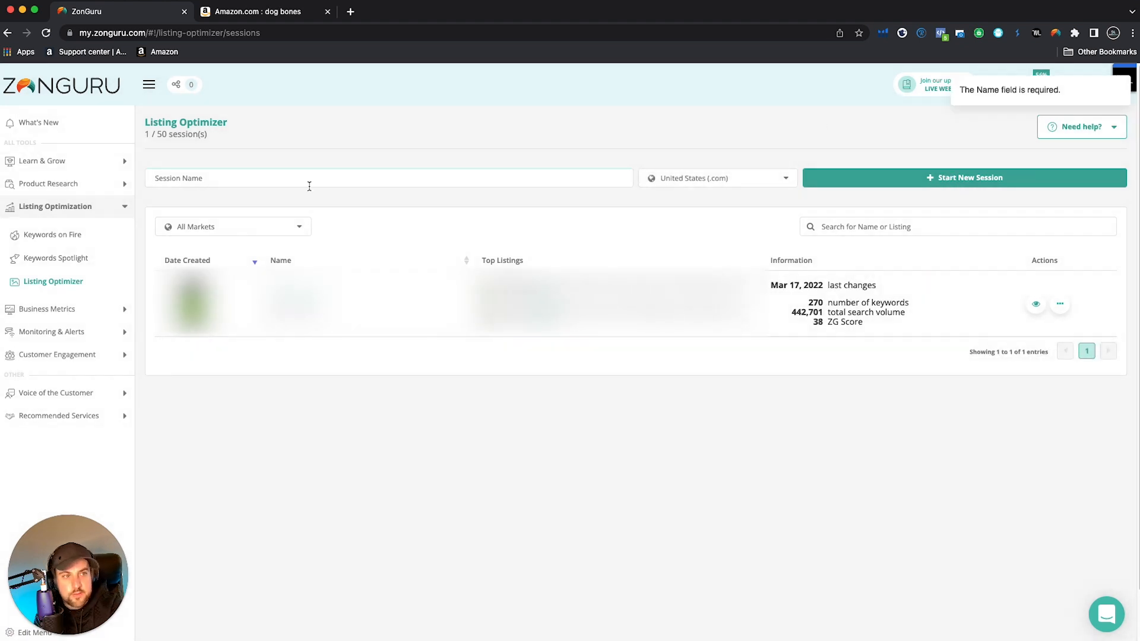
type("Dog Bones")
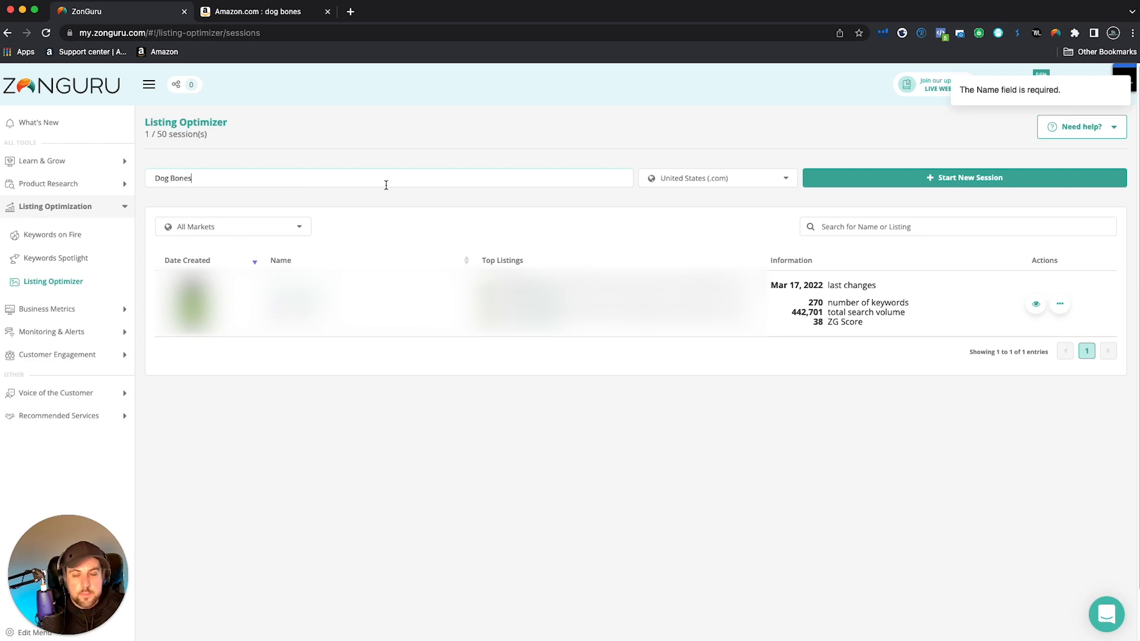
left_click(905, 183)
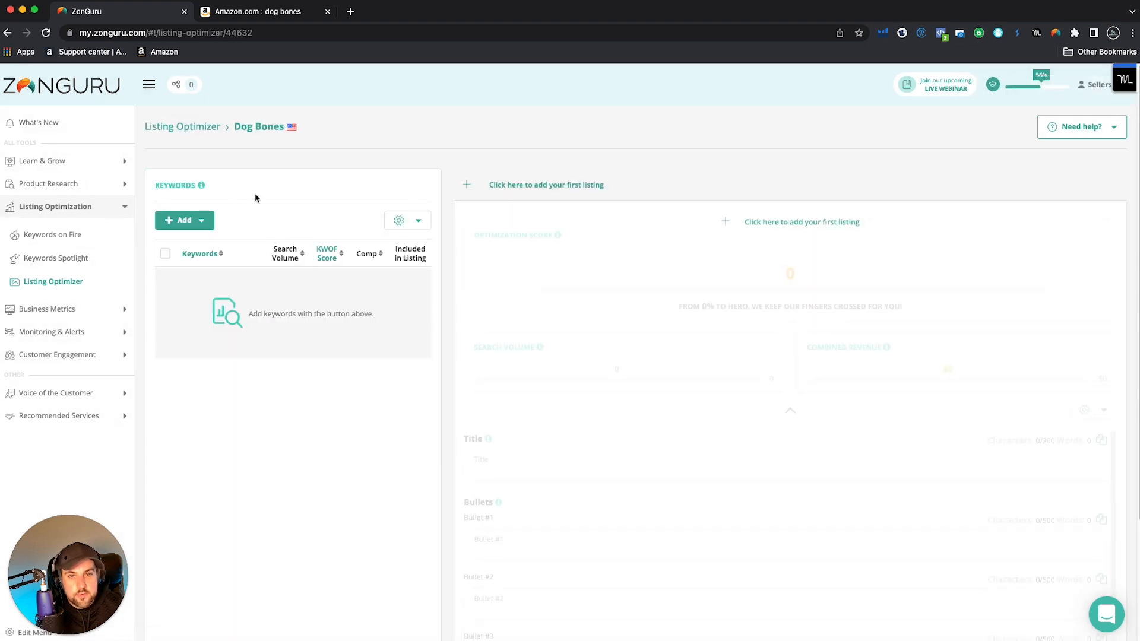
- Begin a keyword import from Keywords on Fire and choose the saved view "Dog Bones <= 4 Competitors in Top 25" as its source
left_click(179, 221)
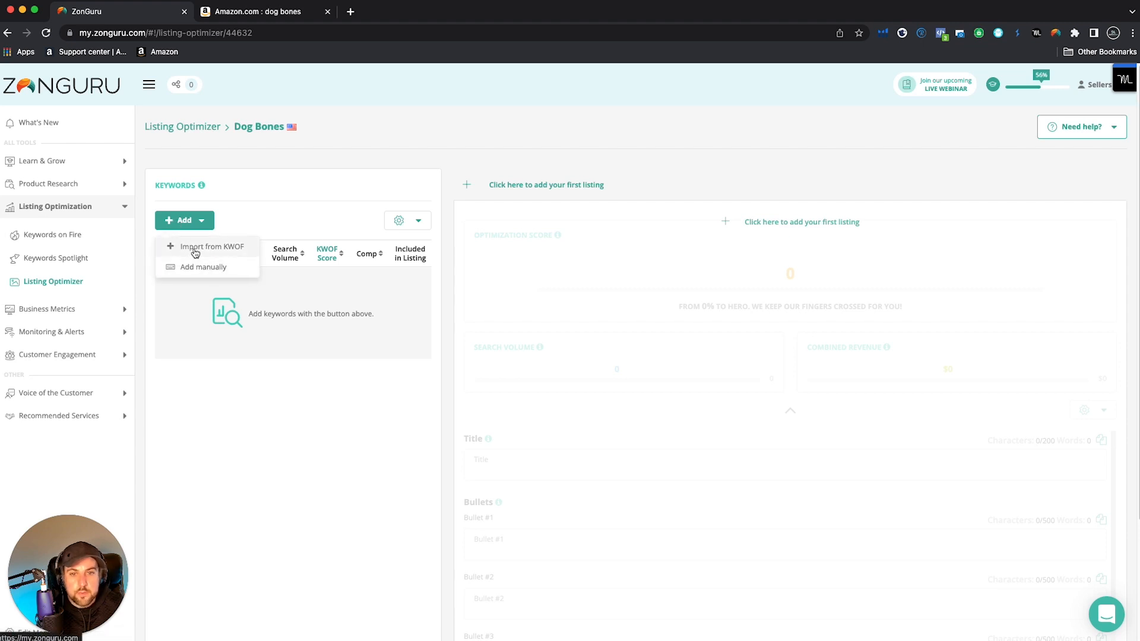
left_click(227, 252)
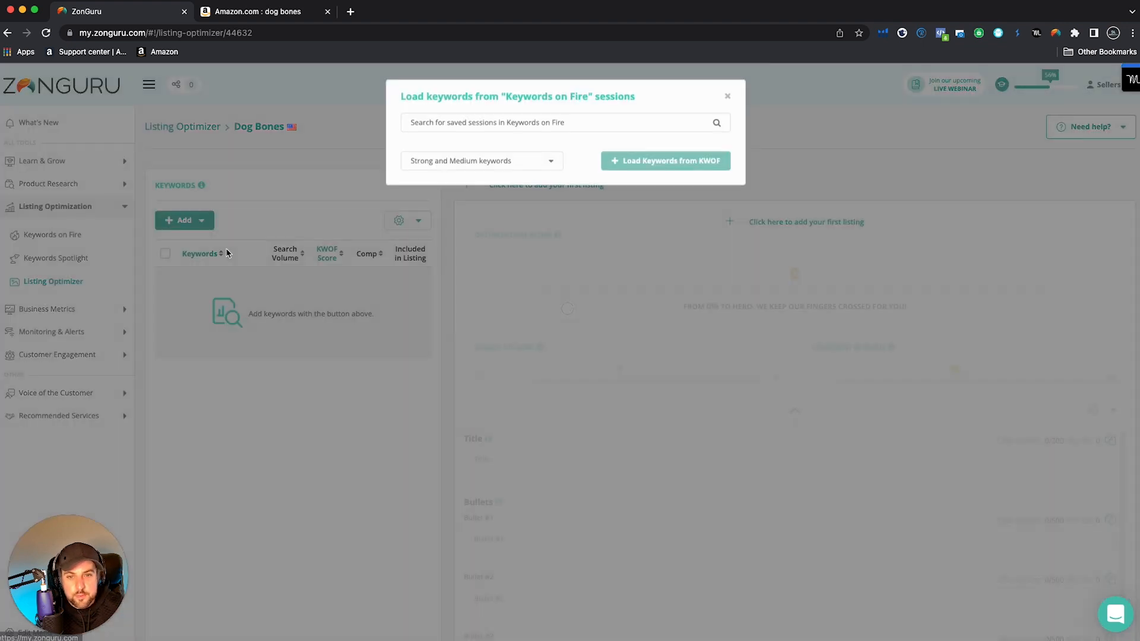
left_click(467, 132)
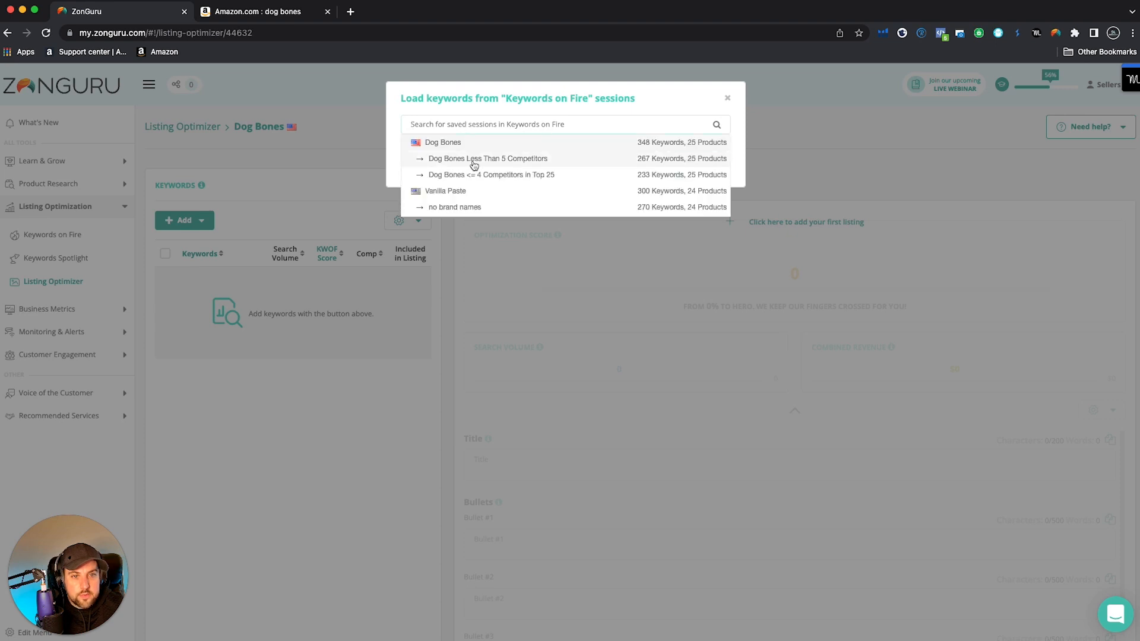
left_click(504, 178)
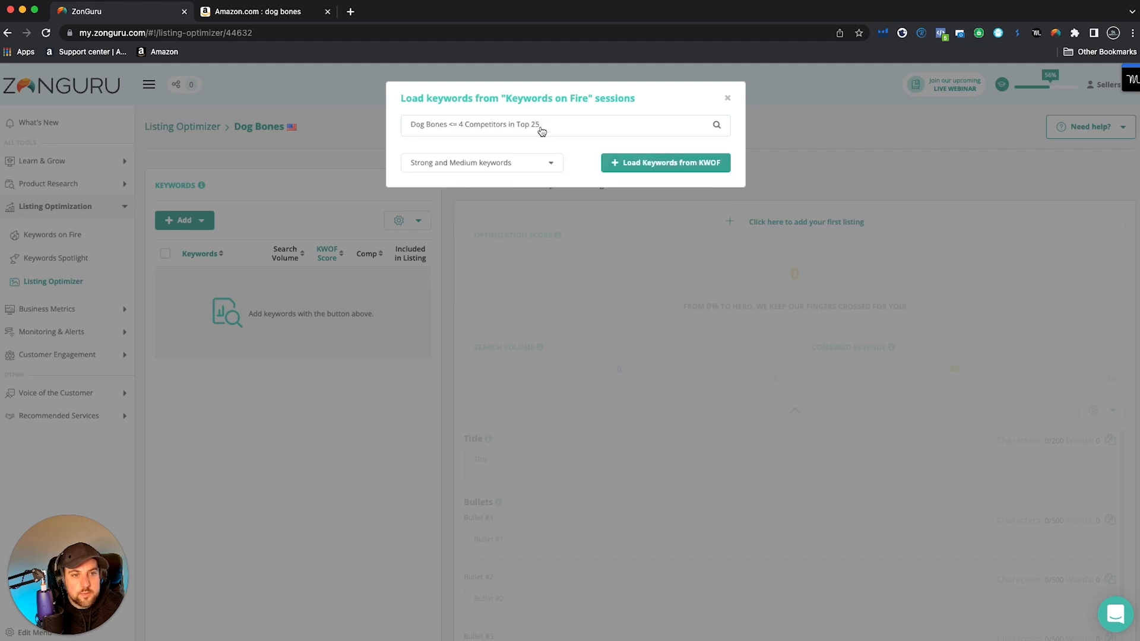
left_click(534, 127)
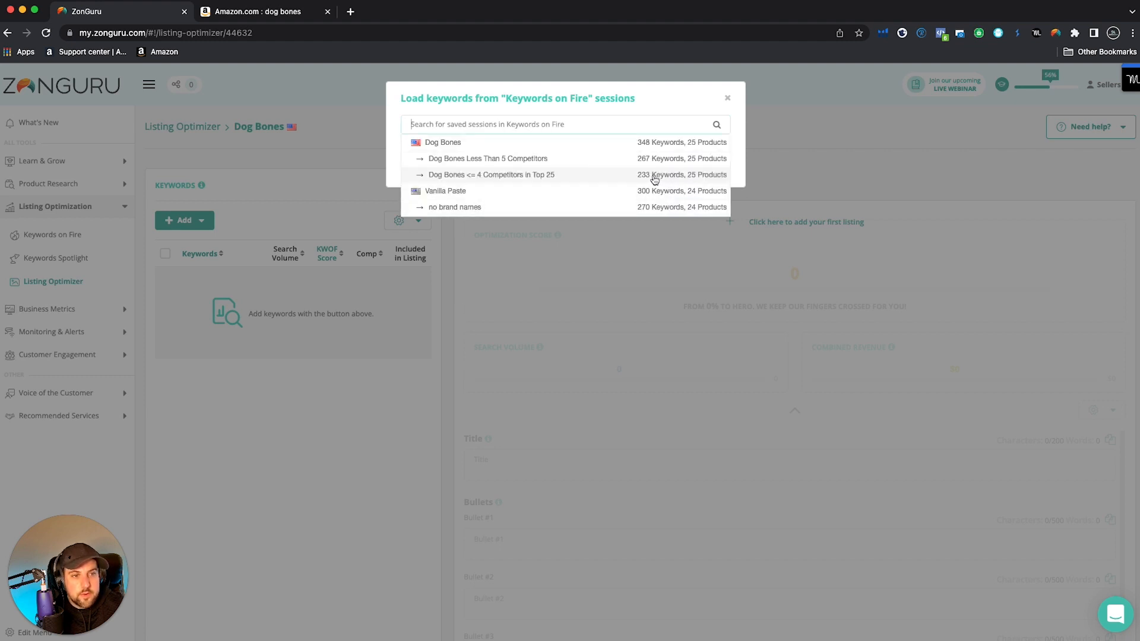
left_click(483, 173)
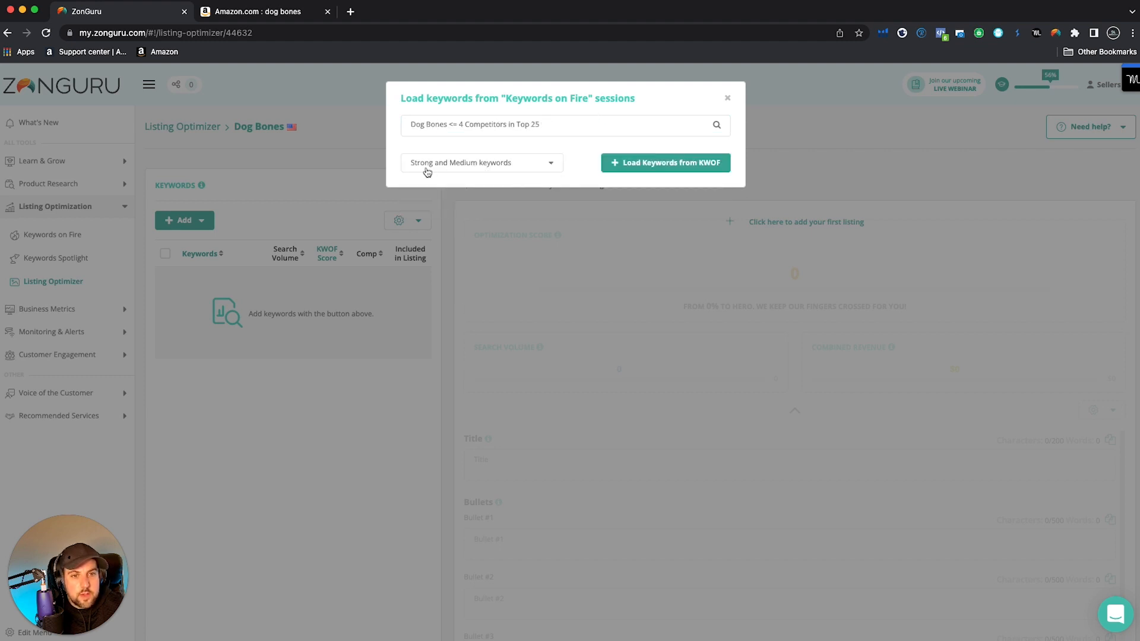
- Set the import to Strong and Medium keywords and load them into the session
left_click(463, 166)
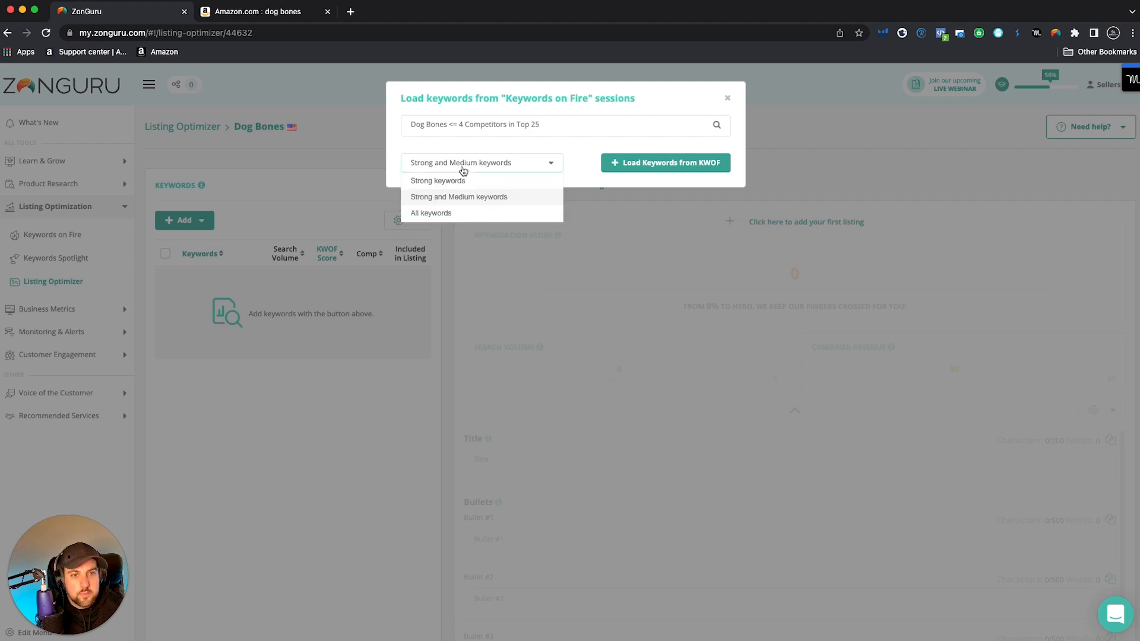
left_click(456, 202)
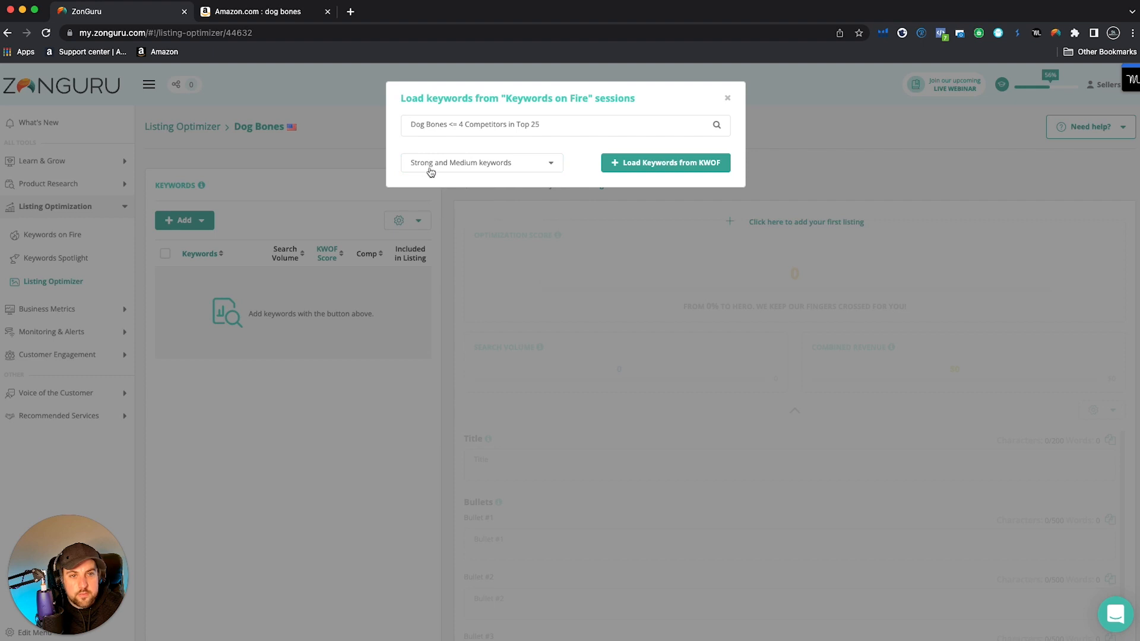
left_click(444, 170)
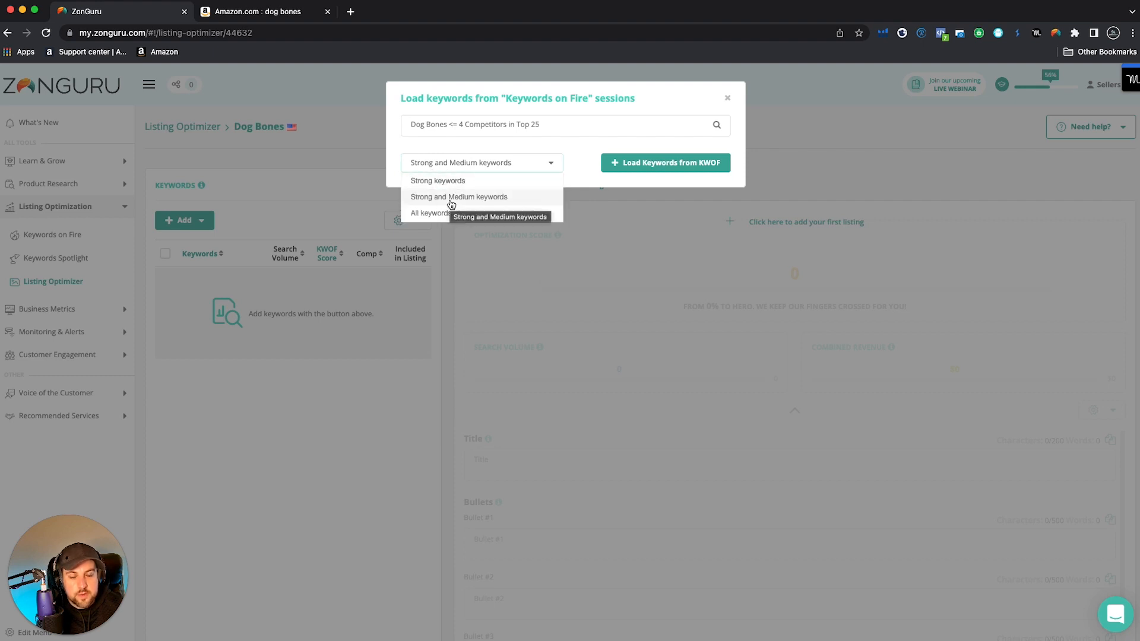
left_click(456, 198)
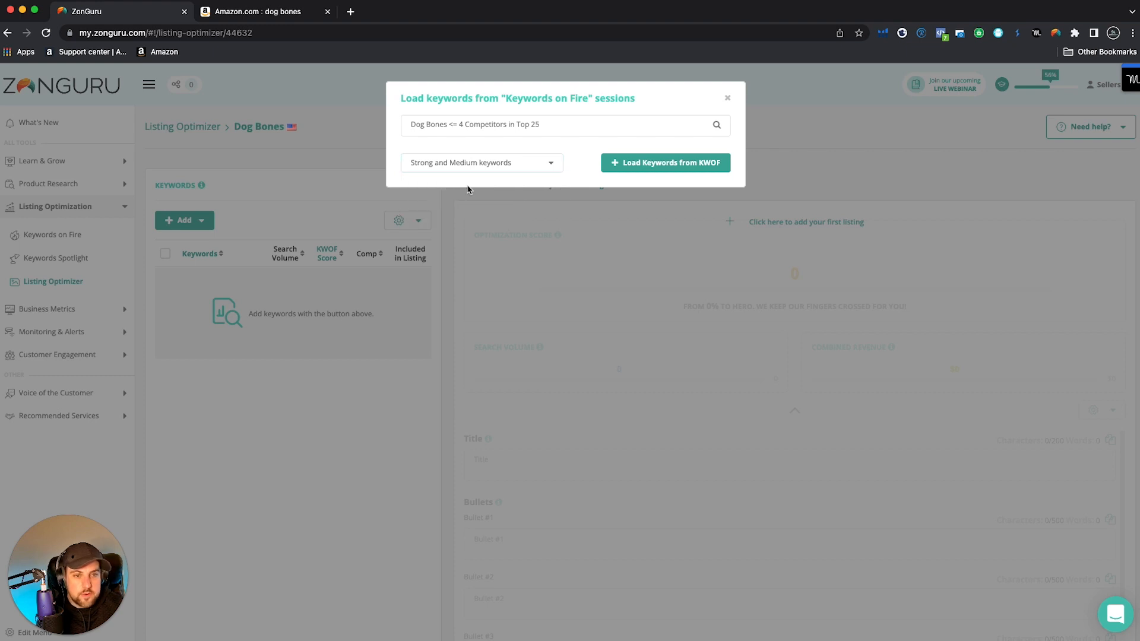
left_click(639, 169)
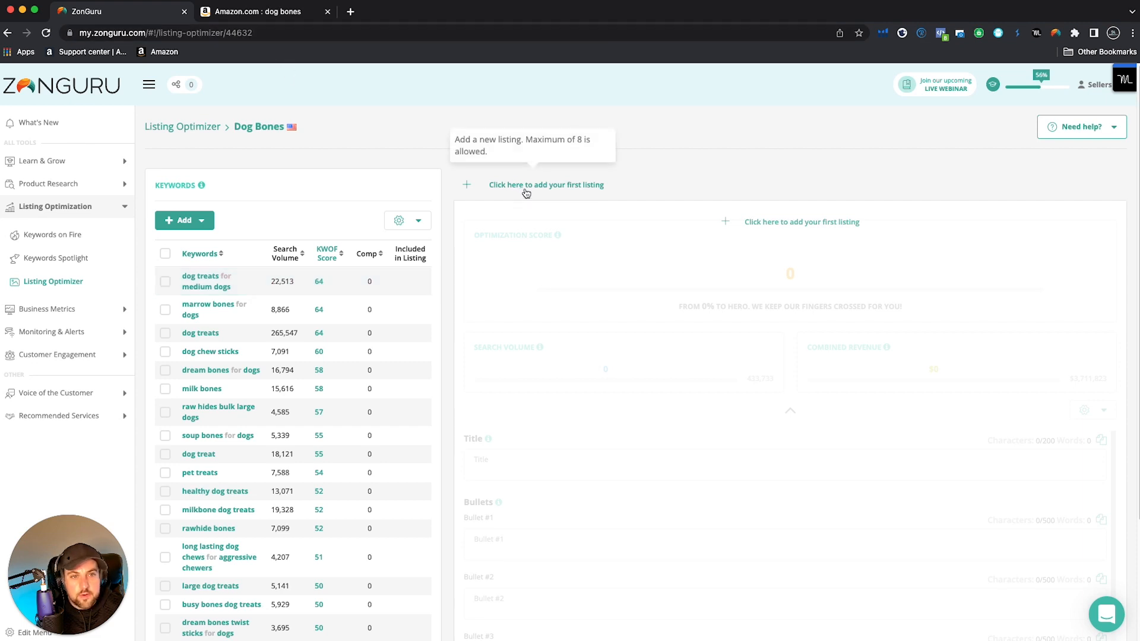
- Switch to the Amazon dog bones results and copy the ASIN of the Nylabone Healthy Edibles Wild Dog Treat
left_click(257, 14)
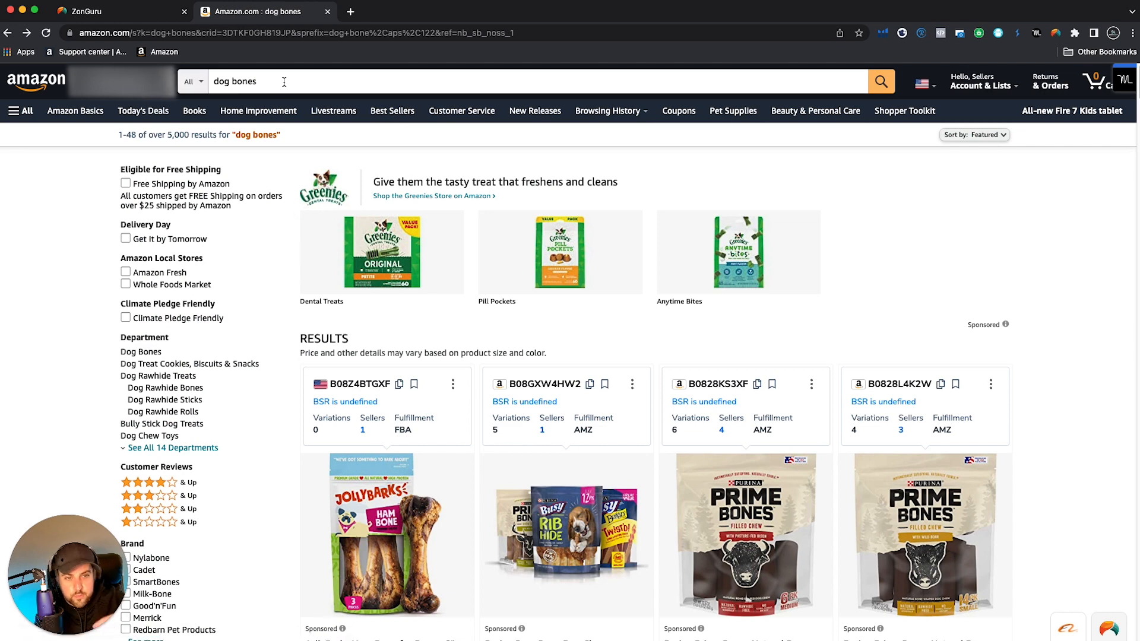
scroll(283, 82, "down", 7)
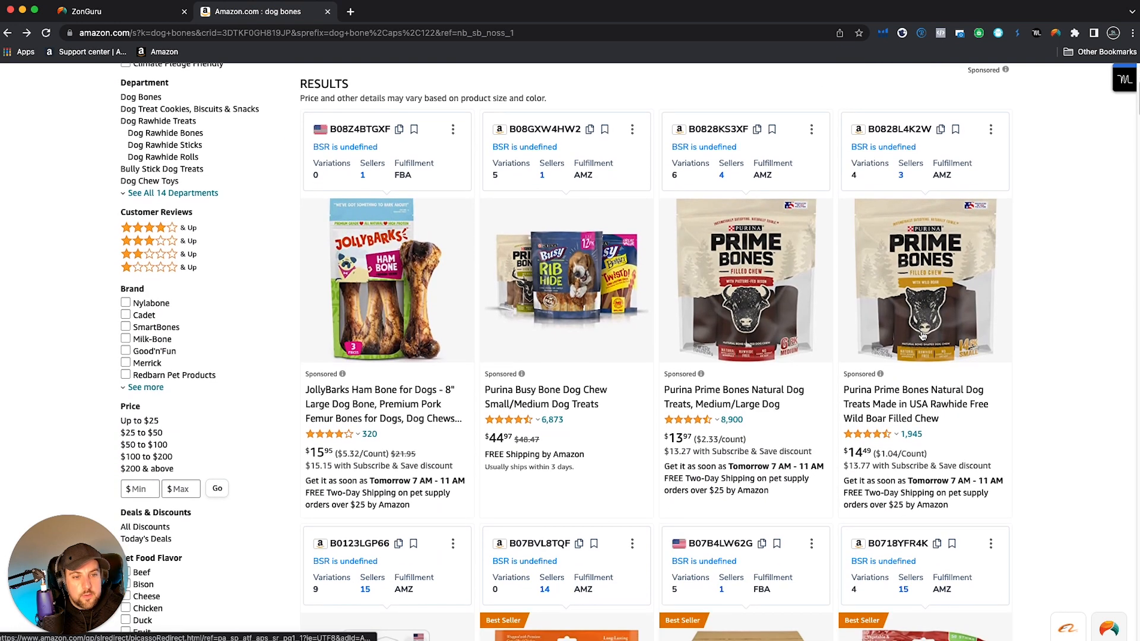
scroll(922, 336, "down", 3)
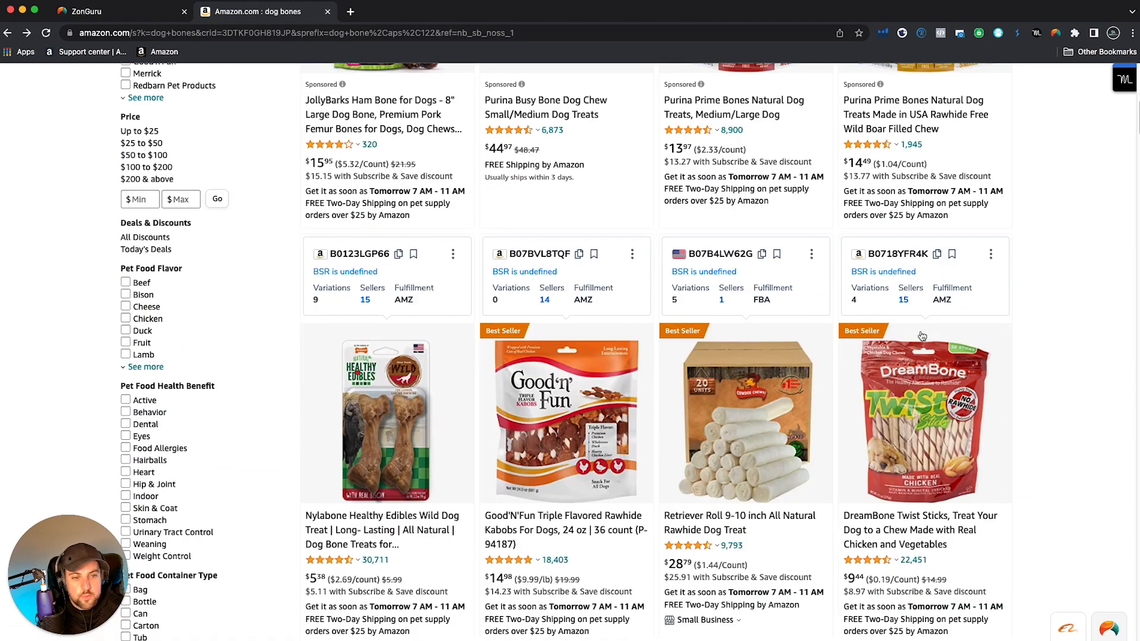
scroll(623, 387, "up", 3)
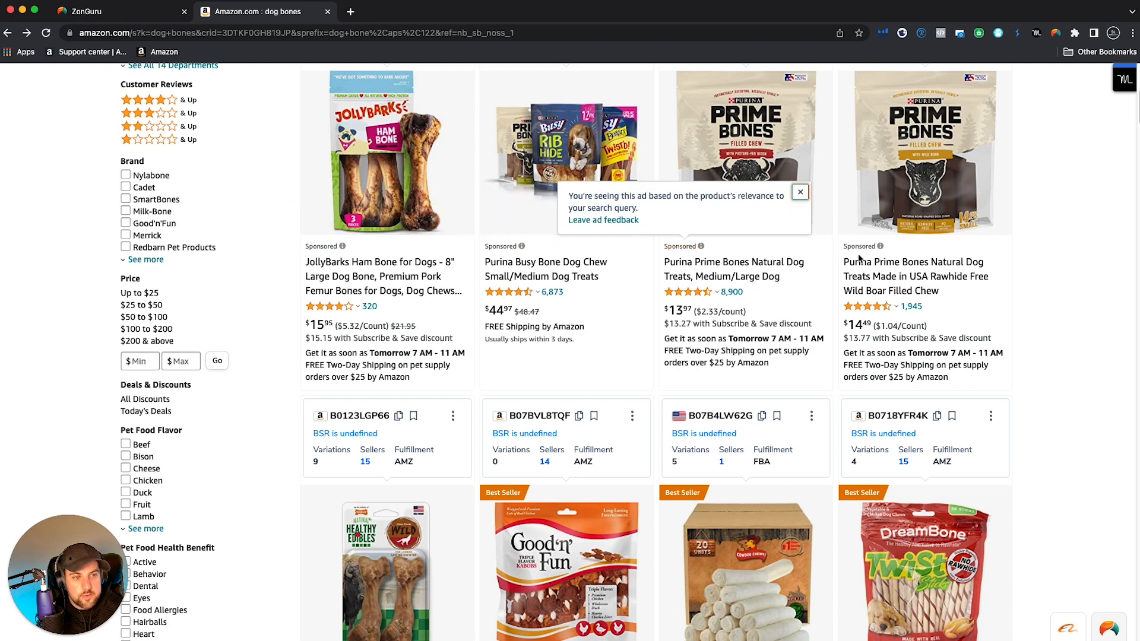
scroll(569, 353, "down", 3)
scroll(568, 353, "down", 2)
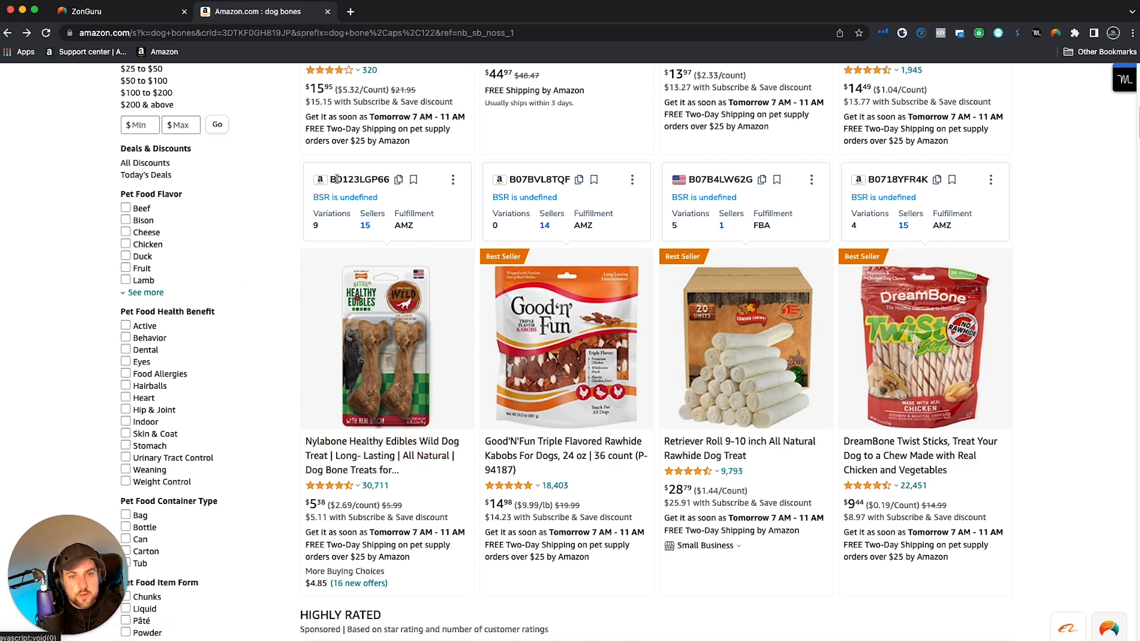
left_click_drag(332, 181, 390, 181)
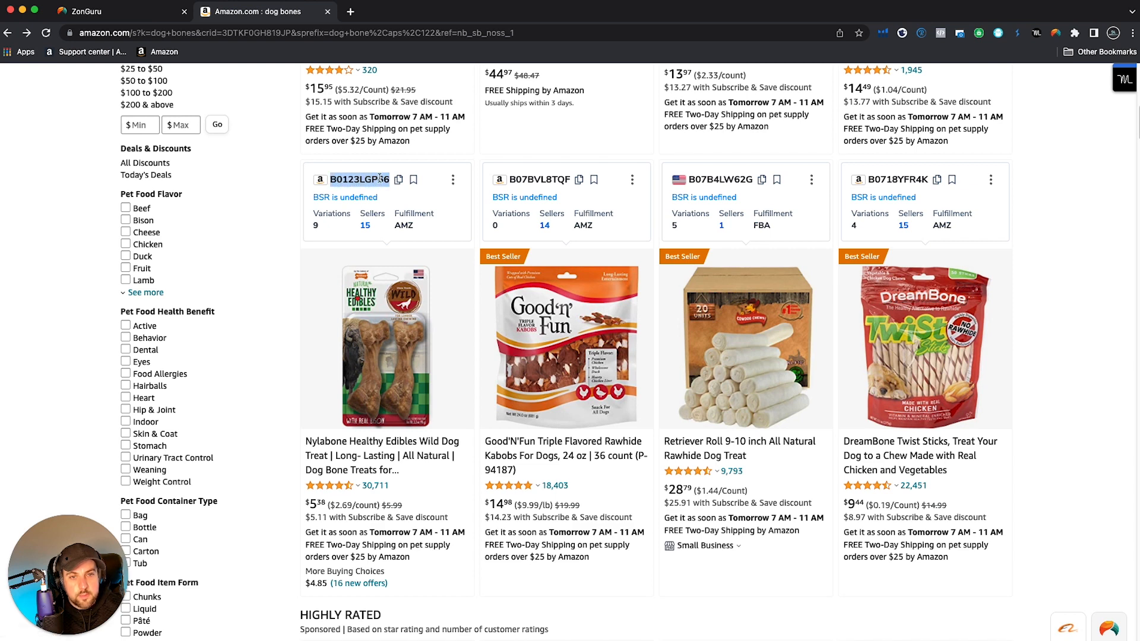
right_click(379, 178)
left_click(404, 209)
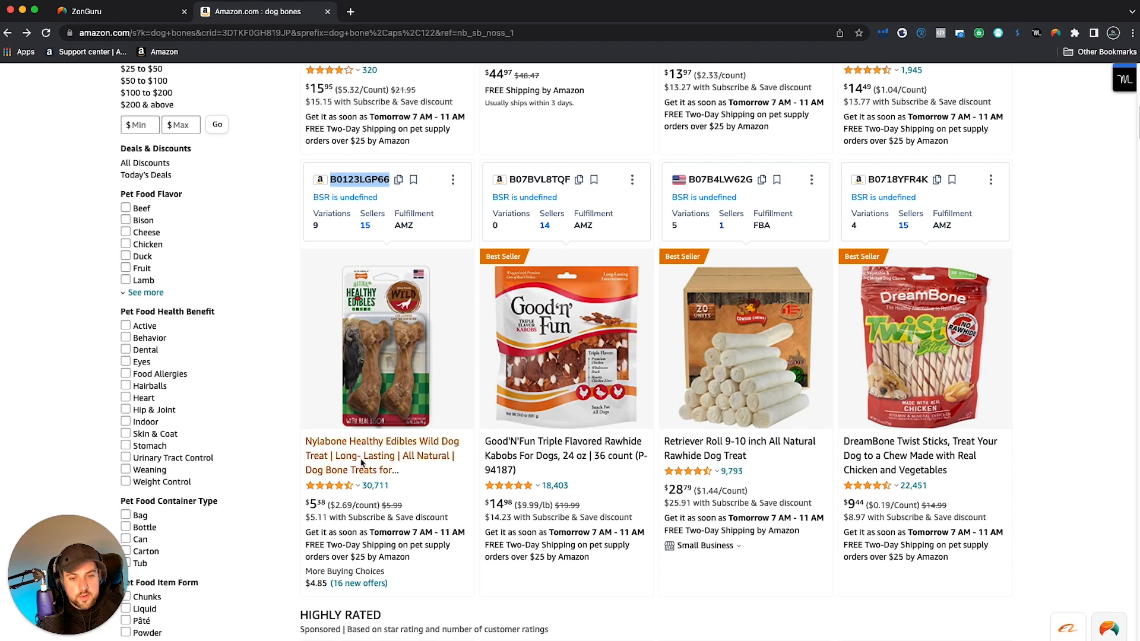
- Open the Nylabone treat's product page and select the ASIN in its product information table
left_click(413, 442)
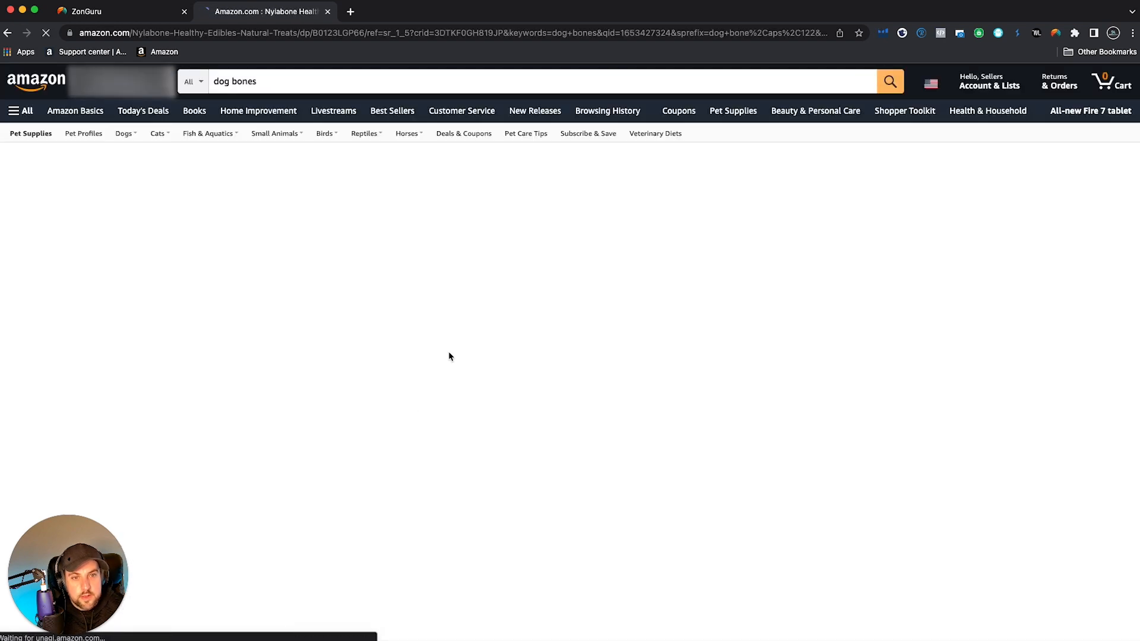
scroll(449, 356, "down", 20)
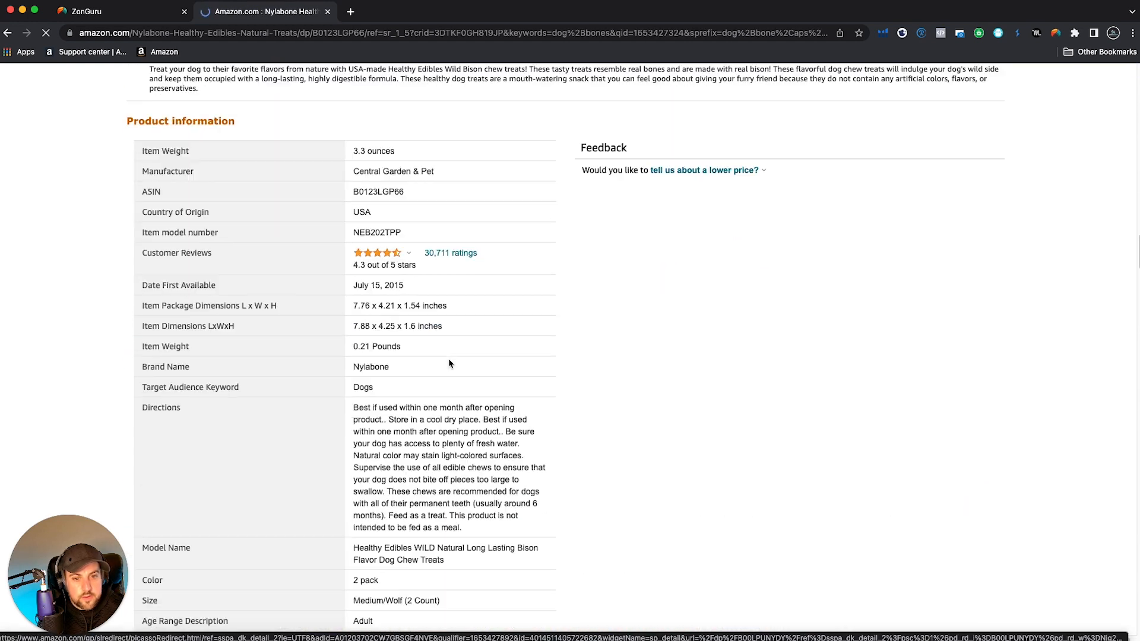
scroll(449, 363, "down", 1)
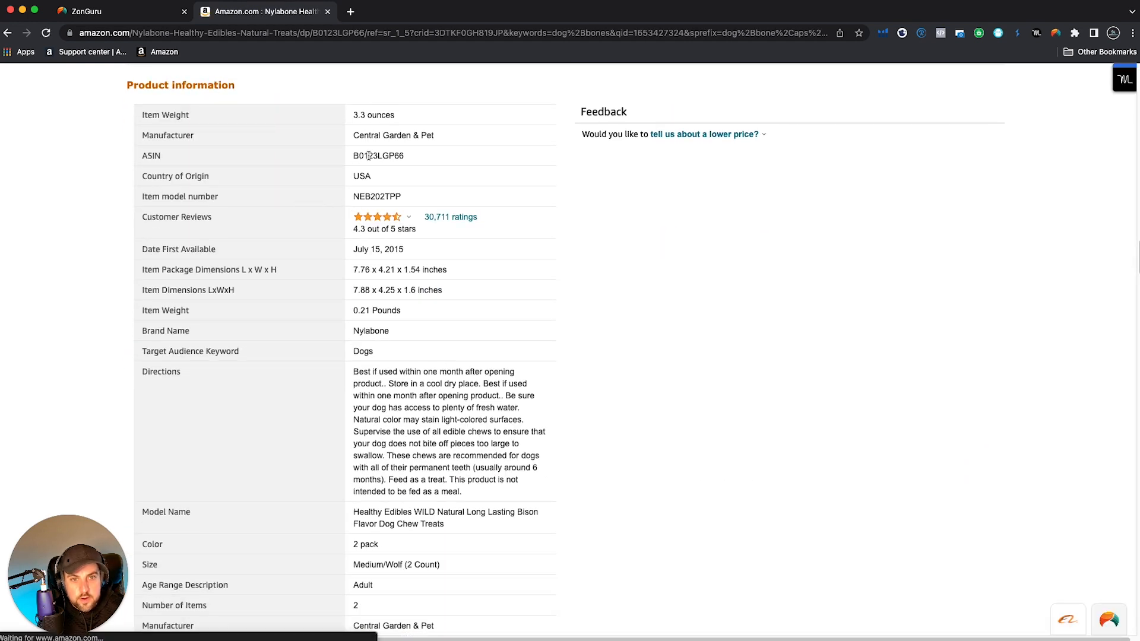
left_click_drag(404, 156, 346, 158)
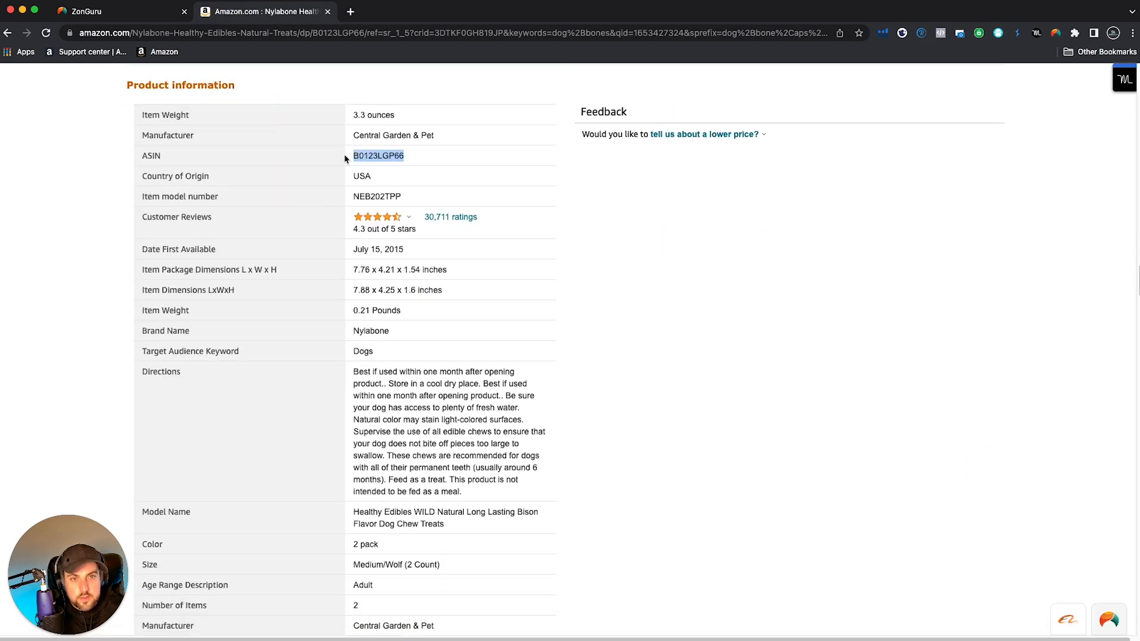
- Switch to ZonGuru's Listing Optimizer and start adding the first listing with the AMZ Product option
left_click(7, 33)
left_click(87, 12)
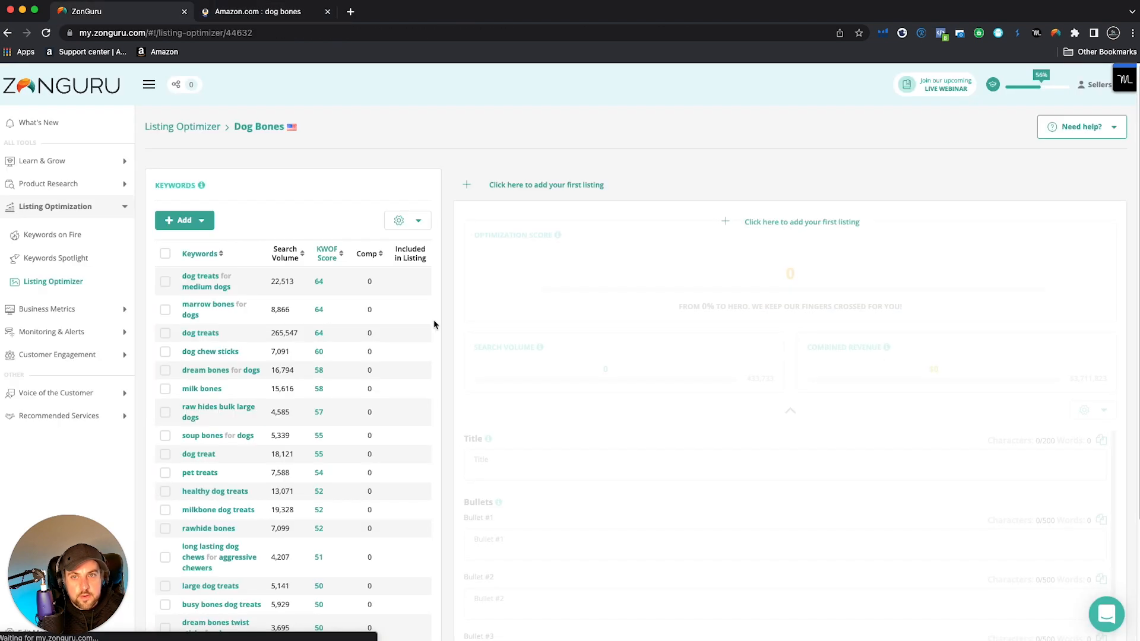
left_click(540, 185)
left_click(462, 158)
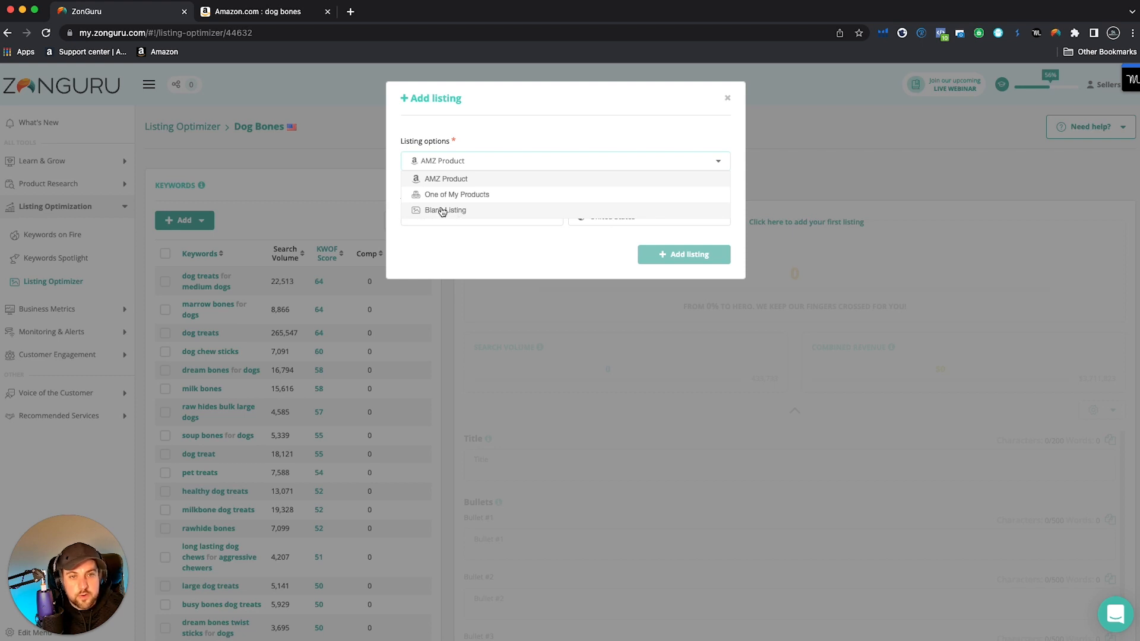
left_click(443, 180)
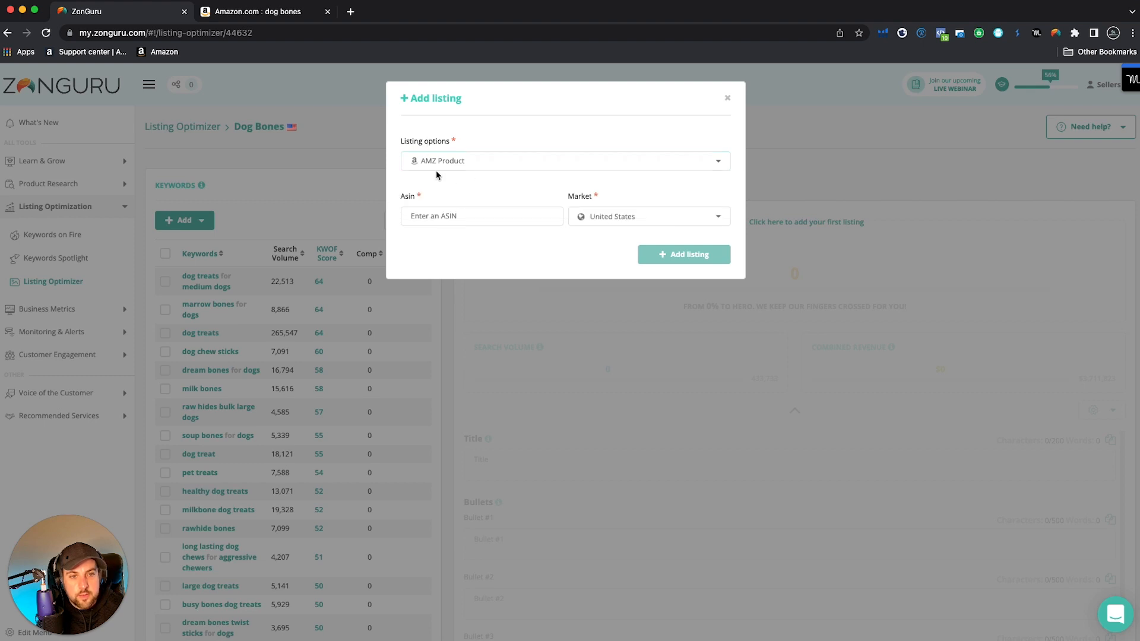
- Add the Nylabone listing with ASIN B0123LGP66 in the United States market and check its optimization score
left_click(457, 217)
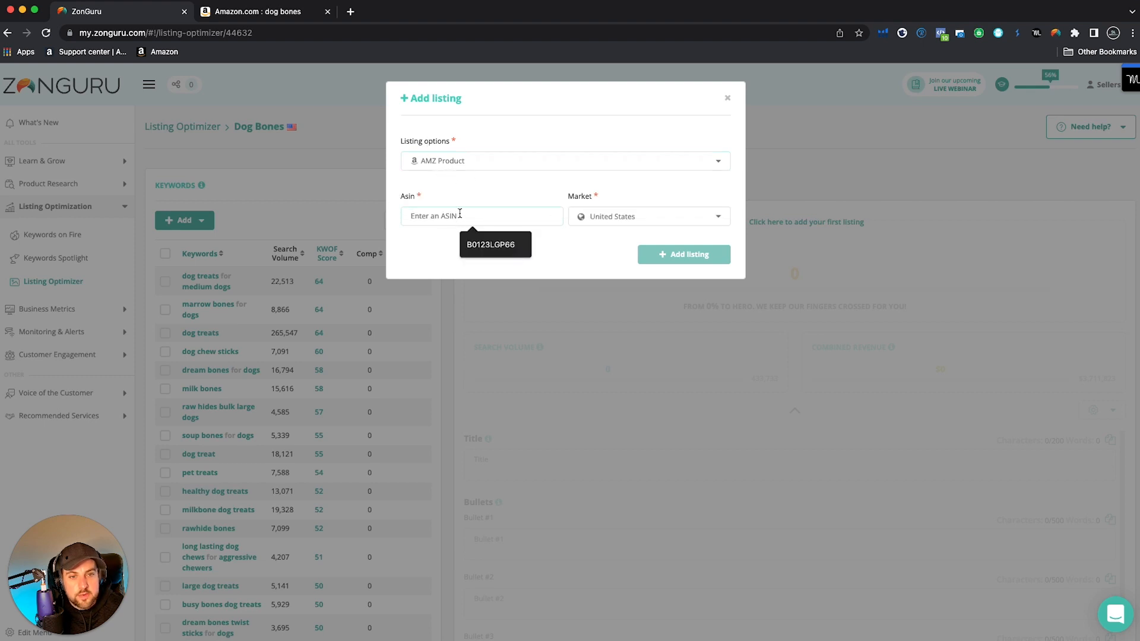
right_click(434, 216)
left_click(475, 303)
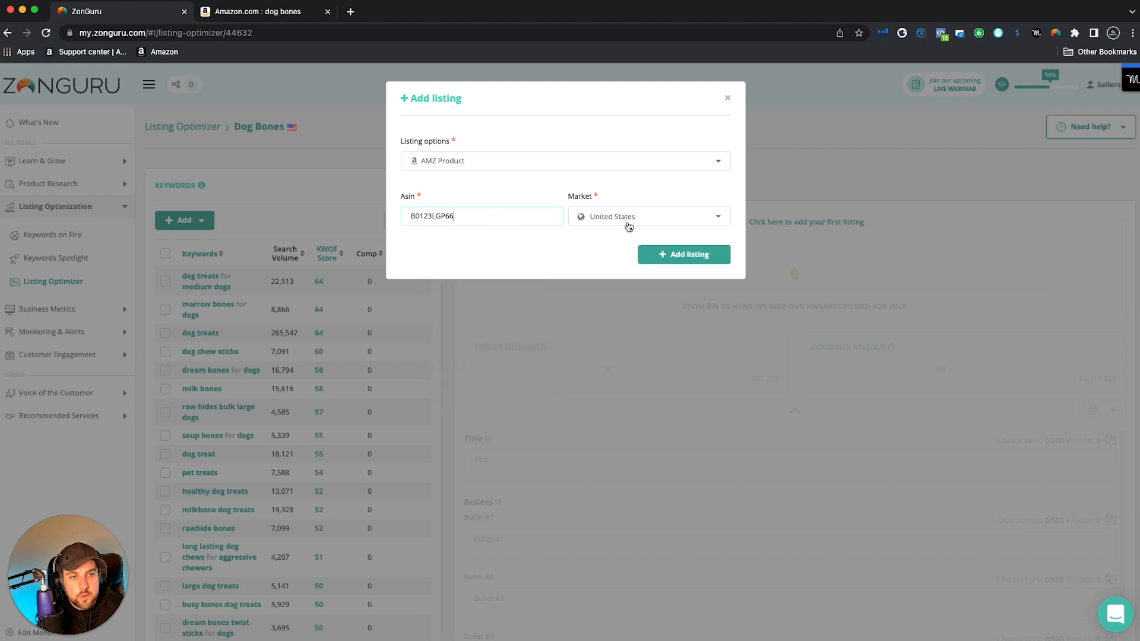
left_click(677, 259)
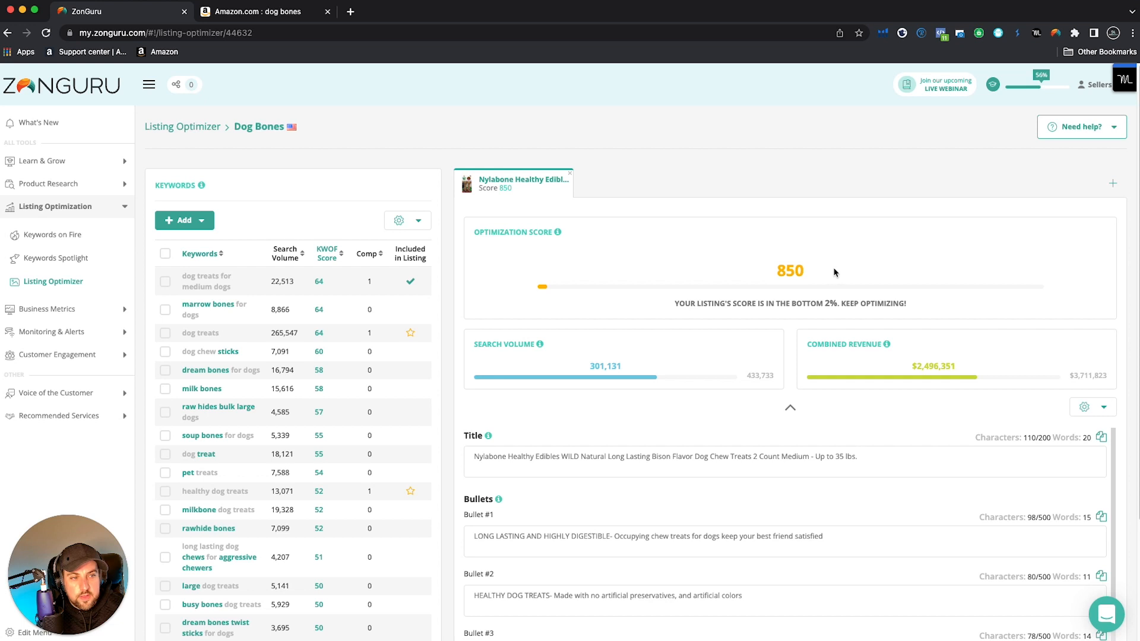
left_click_drag(824, 272, 765, 273)
left_click(765, 272)
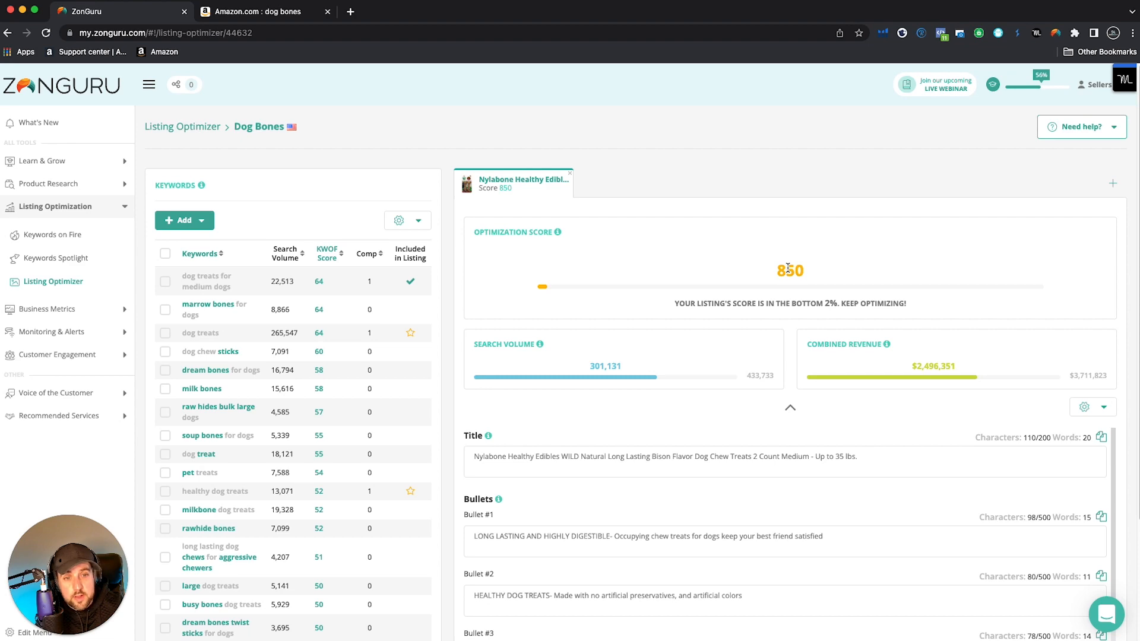
- Copy the Good'N'Fun Rawhide Kabobs ASIN B07BVL8TQF from the Amazon results and add it as a listing in ZonGuru
left_click(250, 11)
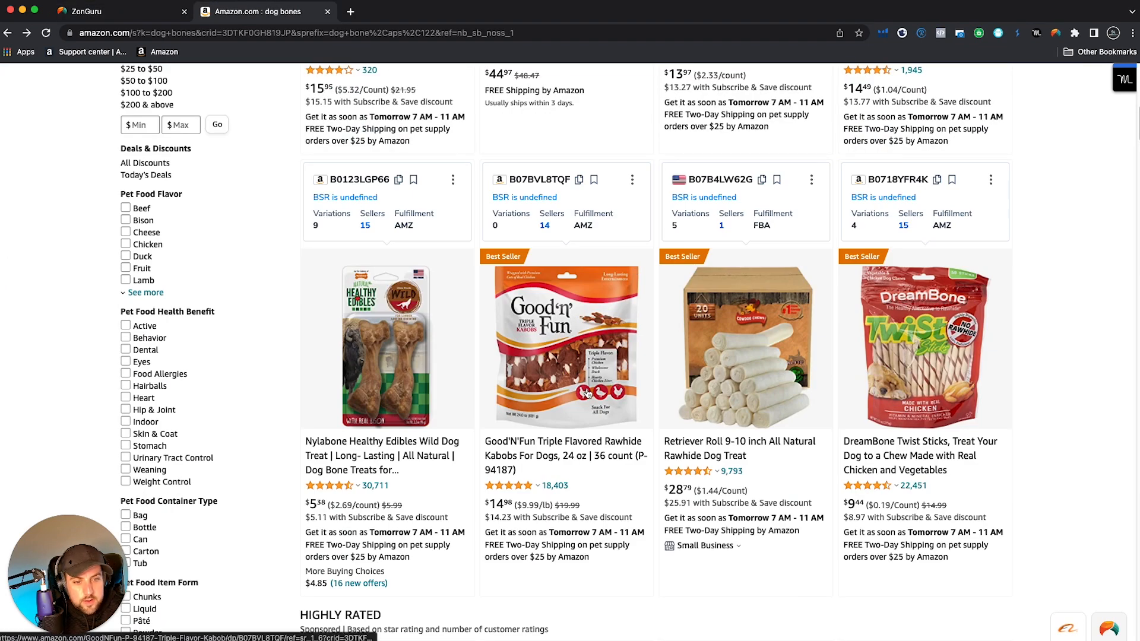
left_click_drag(571, 182, 508, 183)
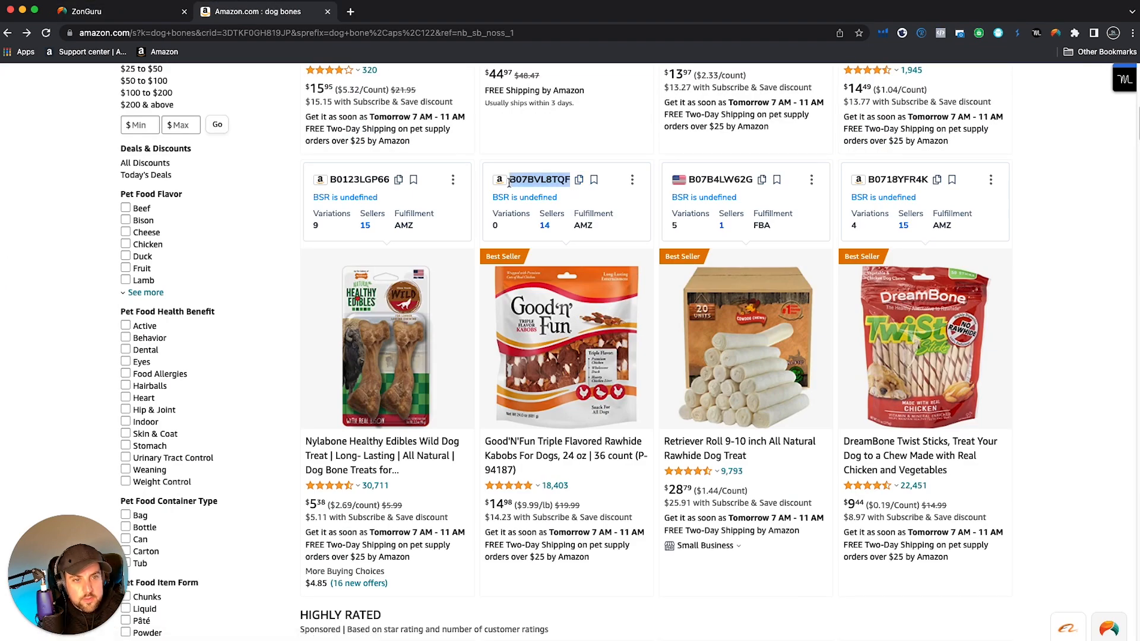
left_click(88, 18)
left_click(1123, 187)
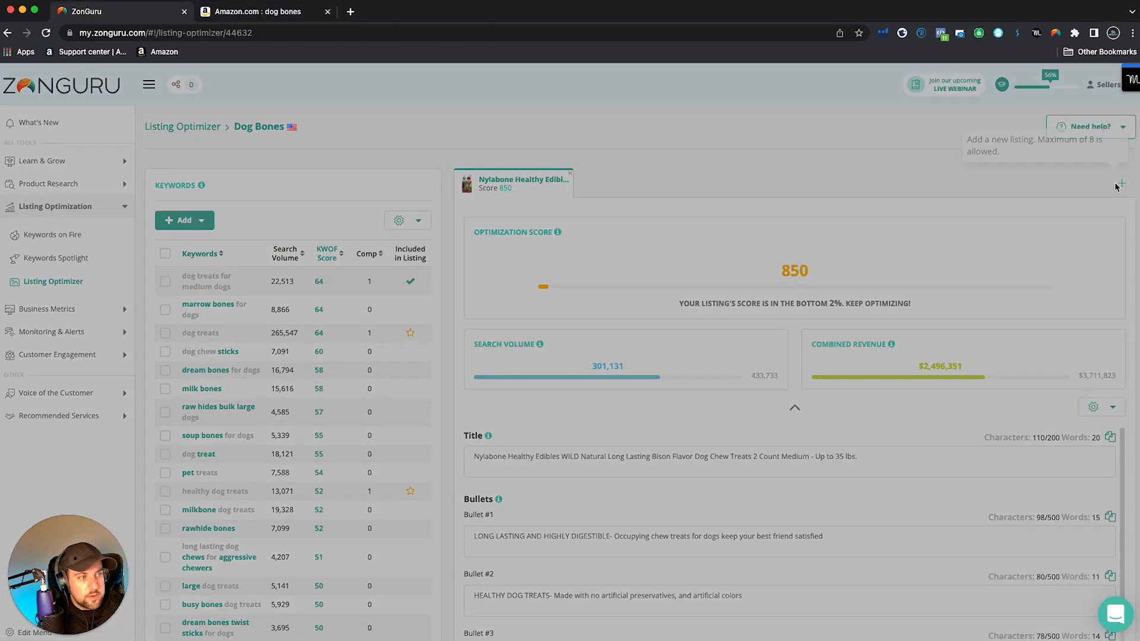
left_click(454, 215)
key("super+v")
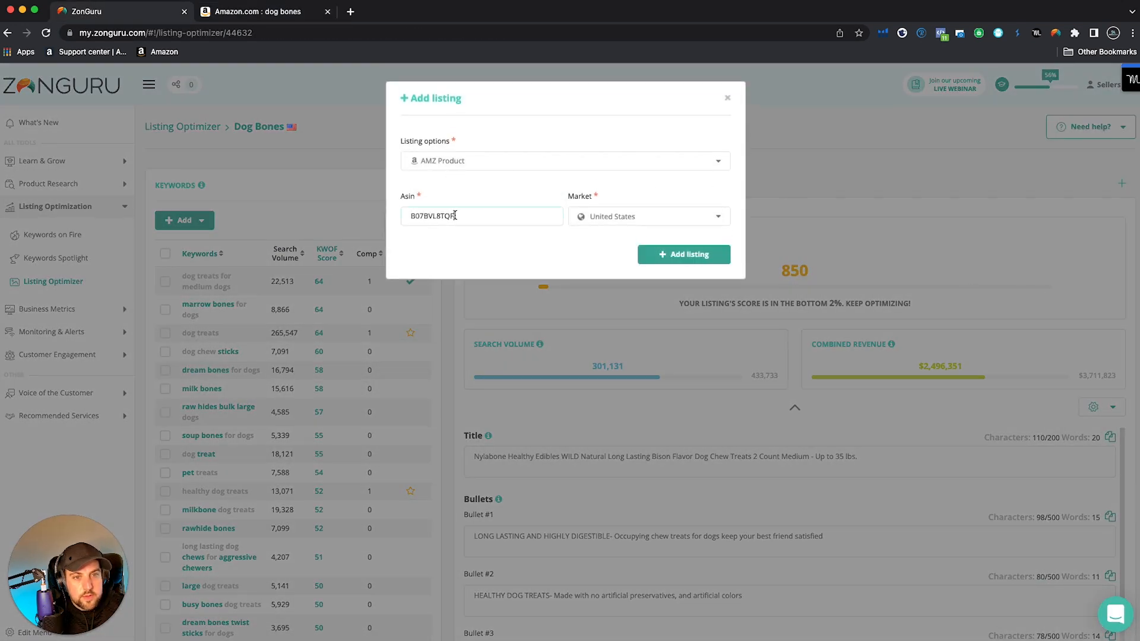
left_click(700, 261)
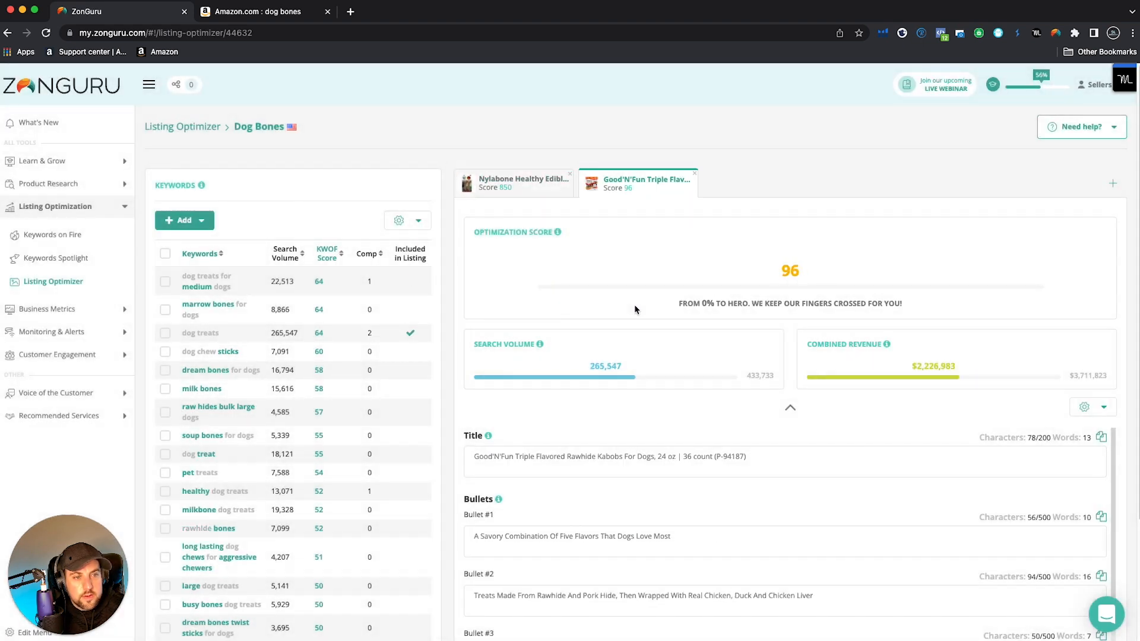
left_click_drag(790, 271, 801, 273)
- Switch to the Amazon dog bones results and copy the Retriever Roll's ASIN B07B4LW62G
key("ctrl+Tab")
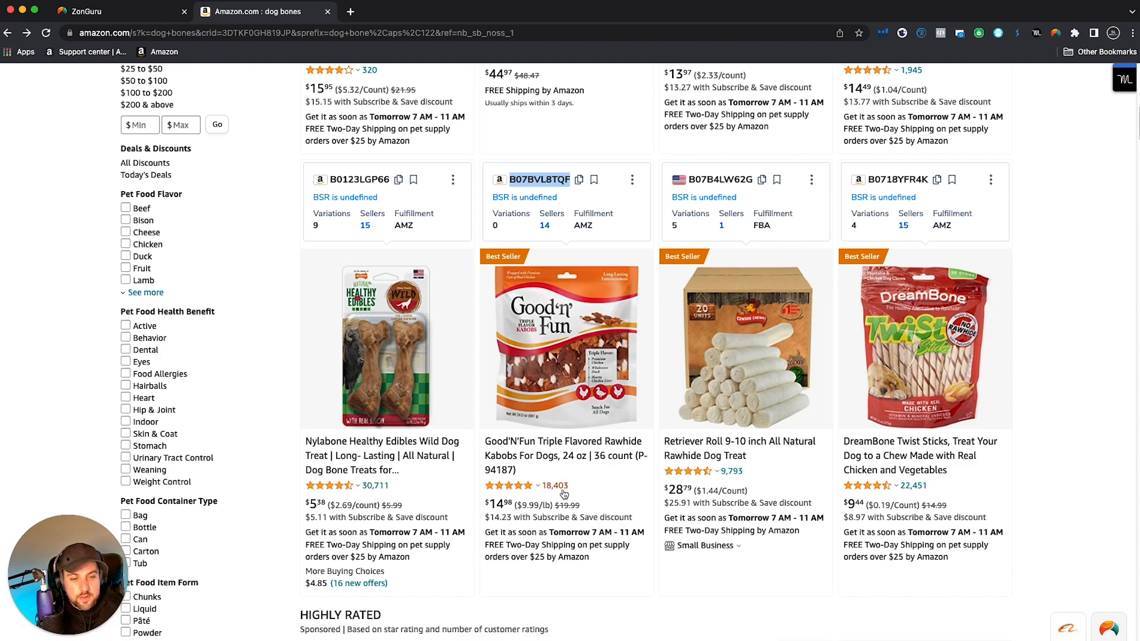
mouse_move(715, 472)
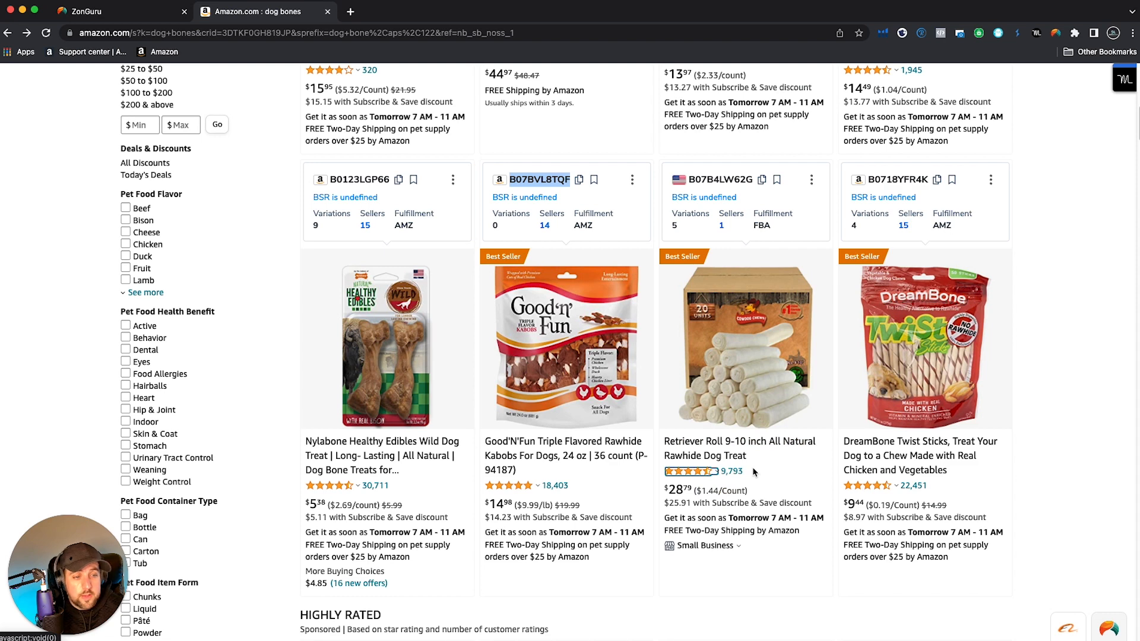
double_click(732, 180)
key("super+c")
right_click(738, 179)
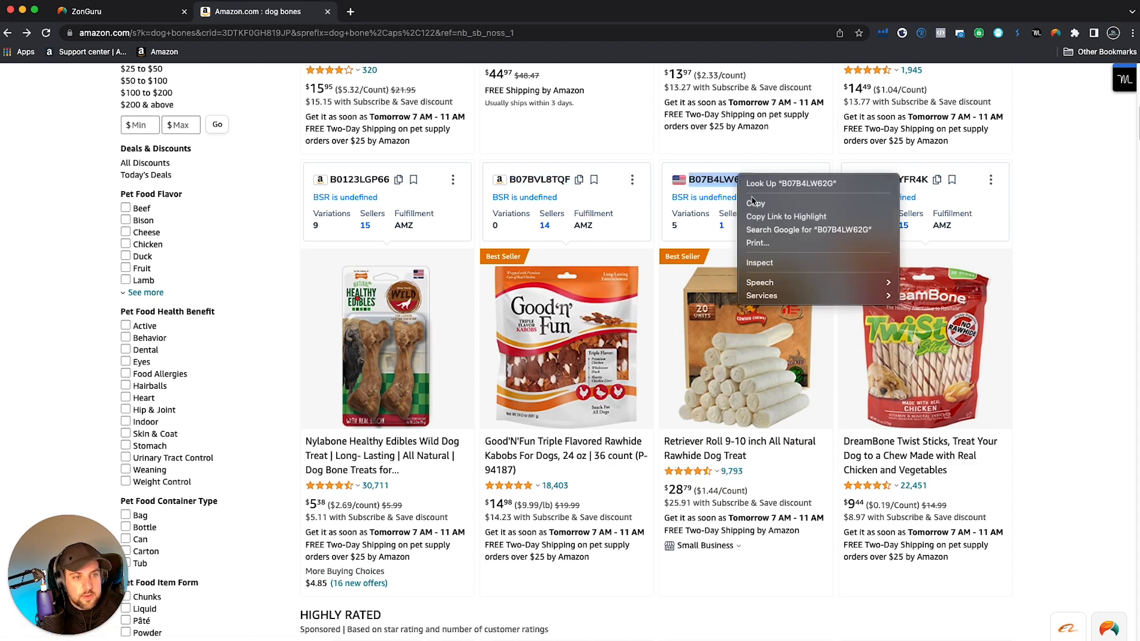
left_click(754, 203)
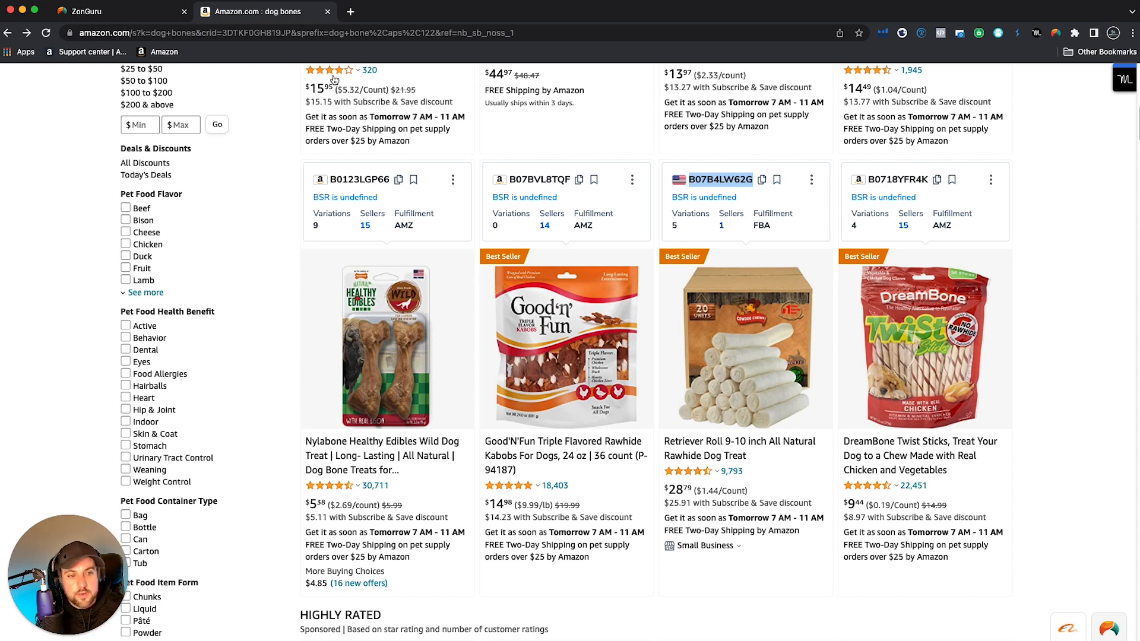
- Switch to ZonGuru, add a listing with ASIN B07B4LW62G, and check its optimization score and ranking
left_click(161, 18)
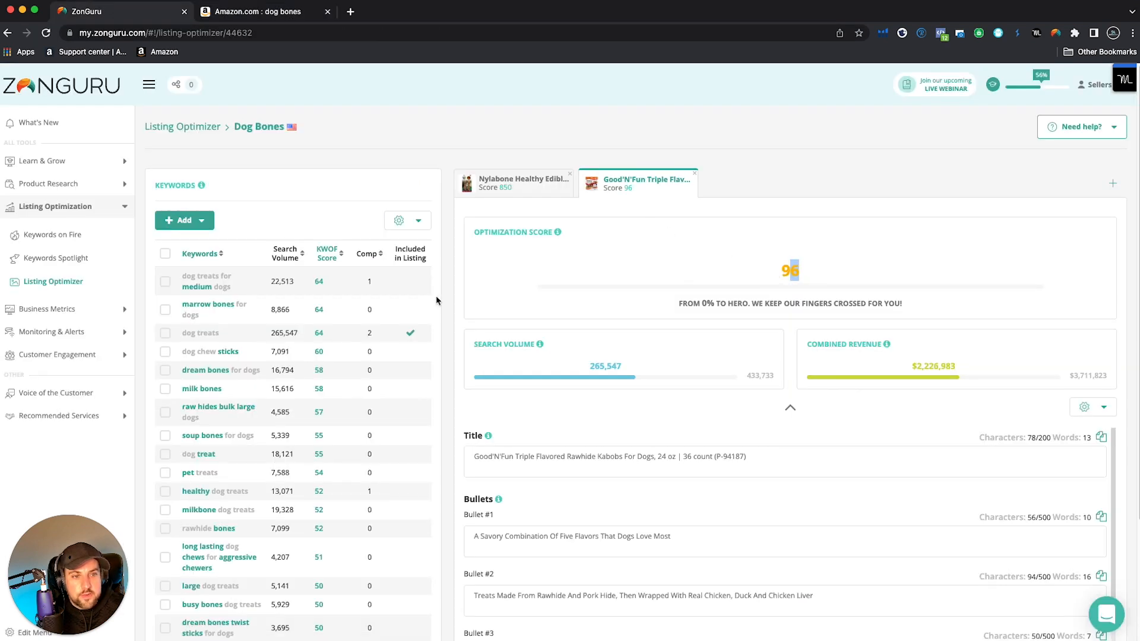
left_click(1112, 183)
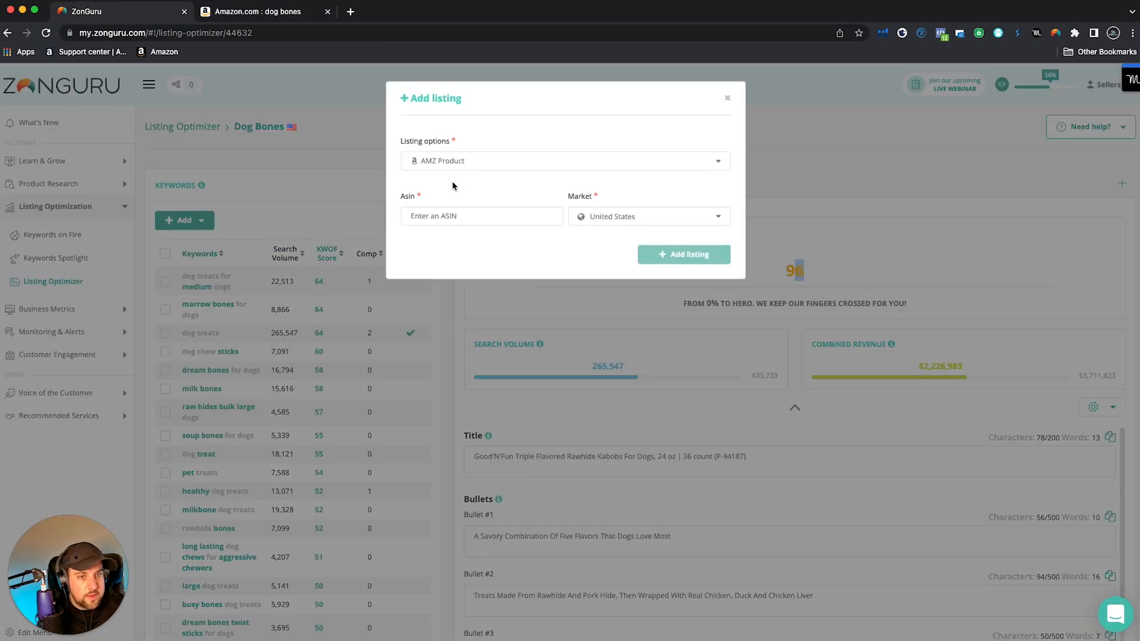
left_click(457, 217)
key("super+v")
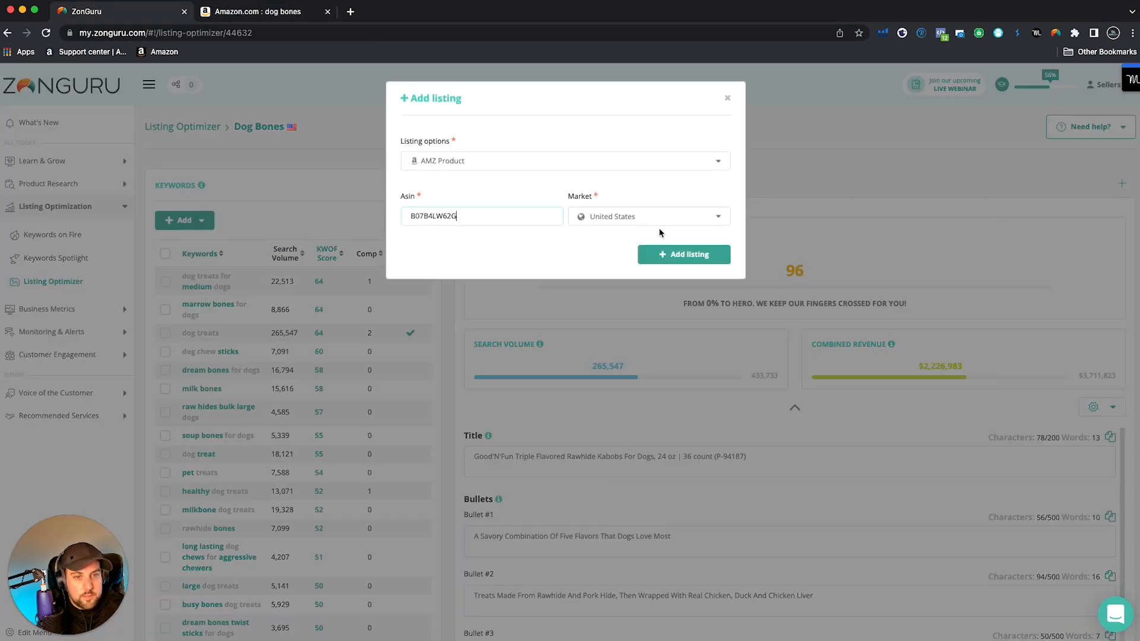
left_click(666, 265)
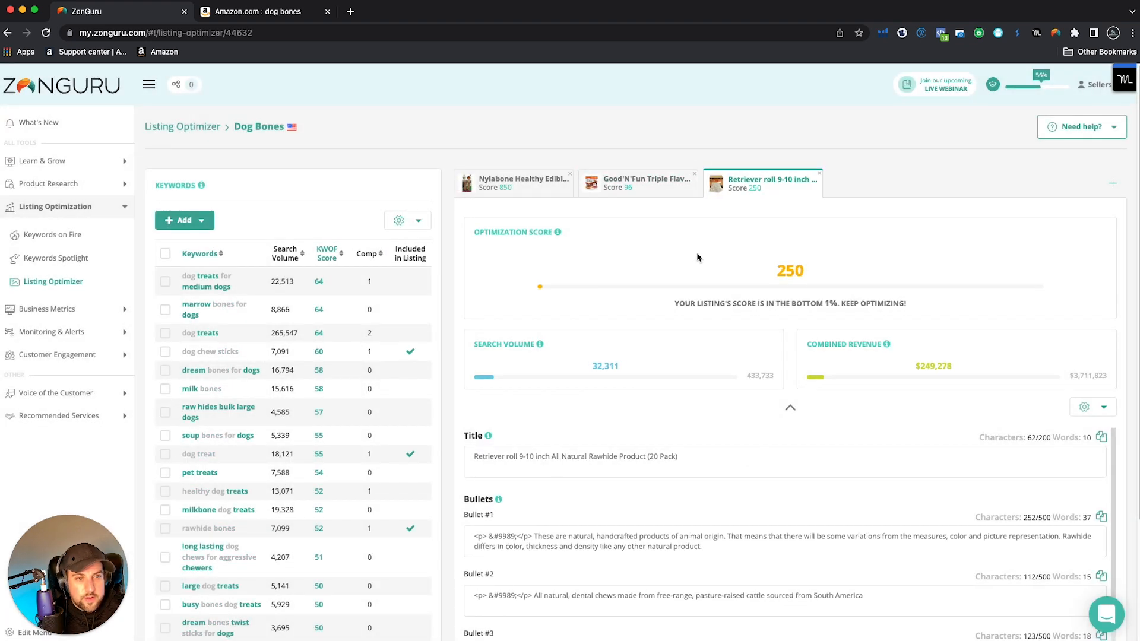
double_click(810, 271)
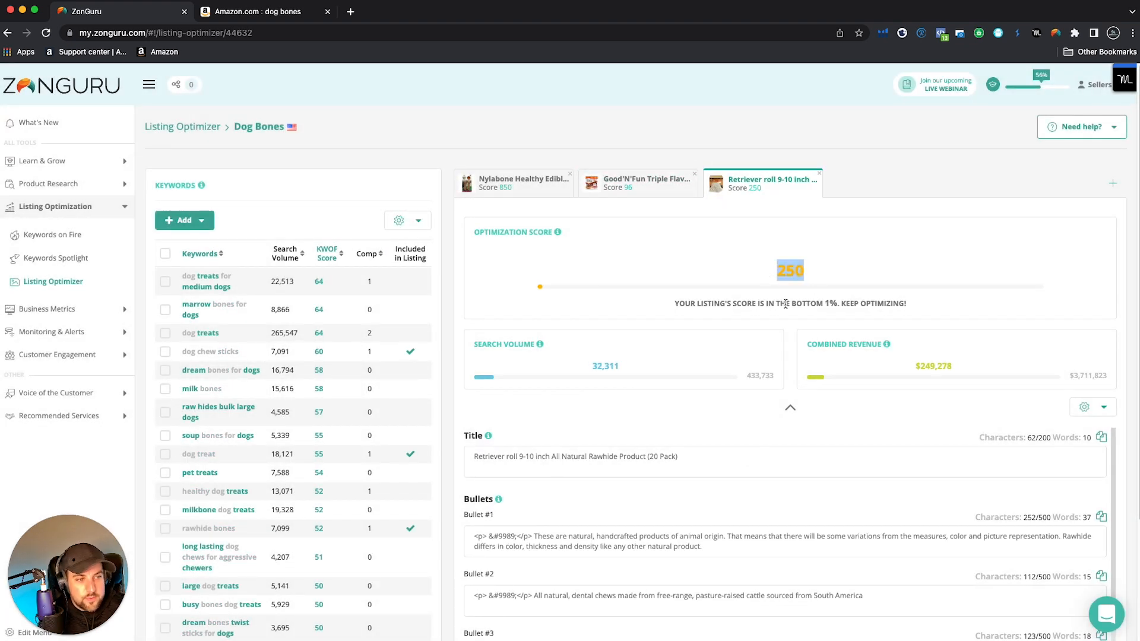
left_click_drag(786, 303, 881, 304)
left_click(929, 306)
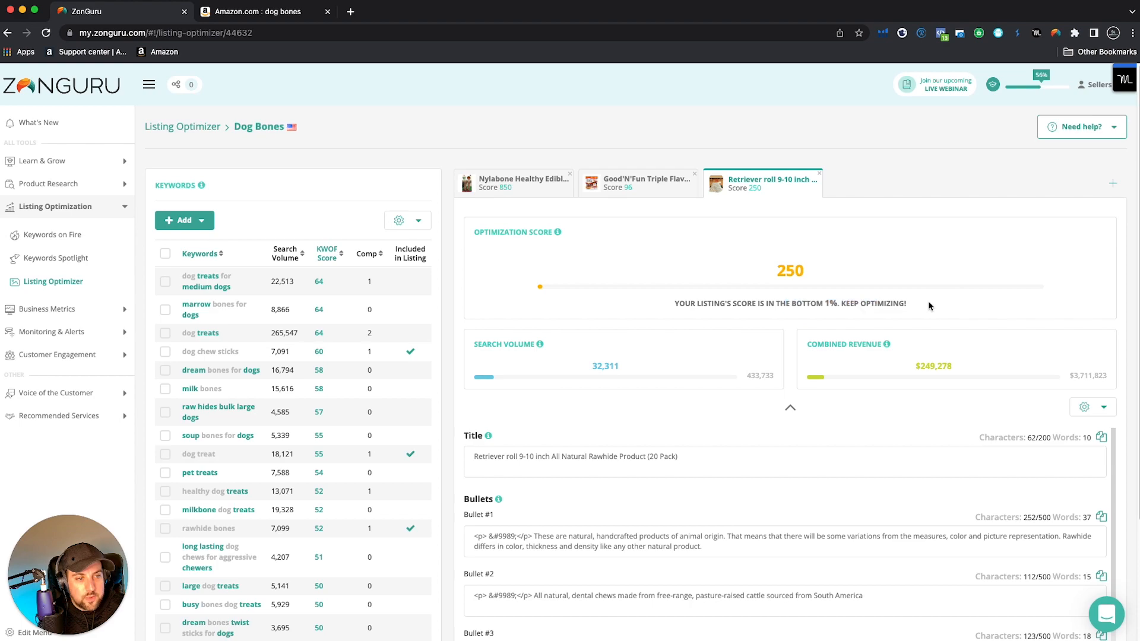
- Switch to the Amazon results and copy the ASIN B003ZNRDT0 of the SmartBones Medium Chews under More Results
left_click(230, 20)
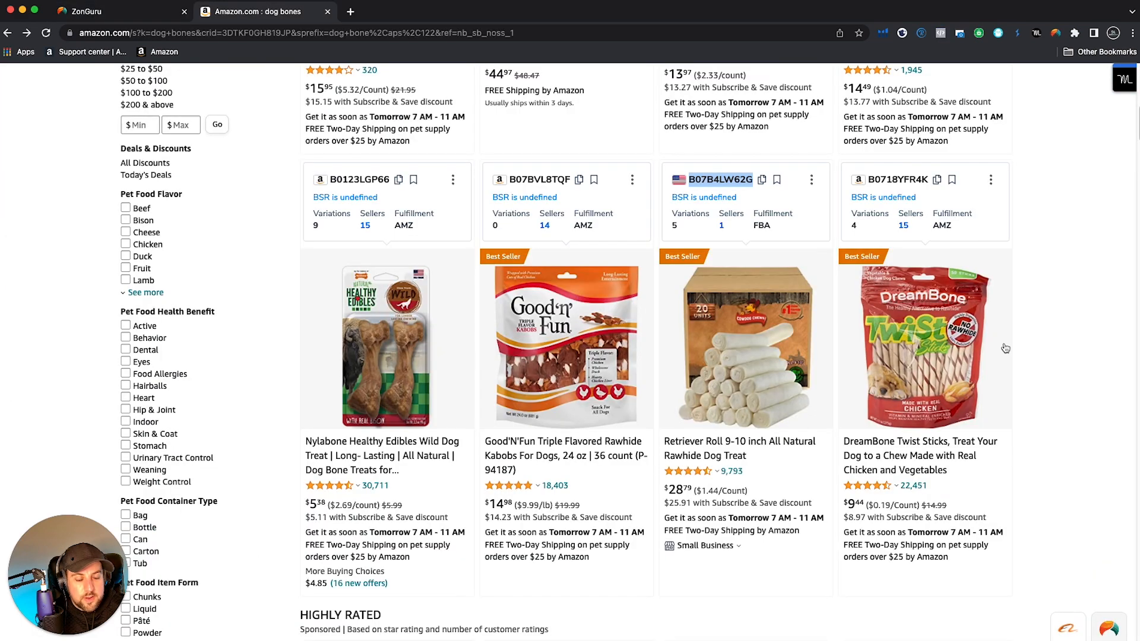
scroll(1003, 349, "down", 8)
scroll(1002, 348, "down", 2)
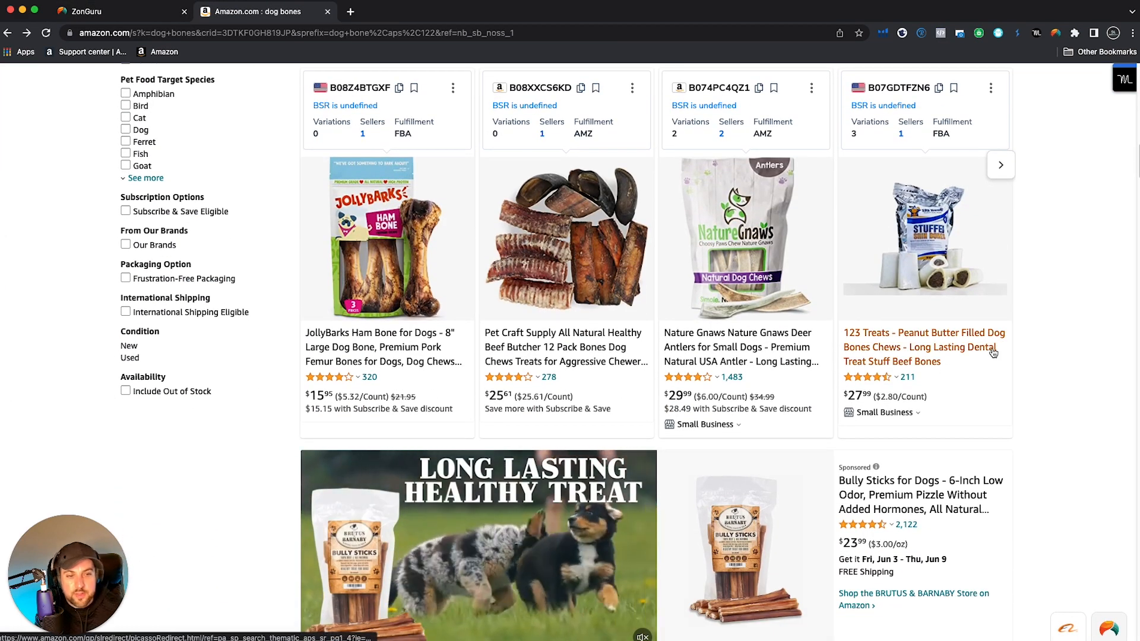
scroll(994, 350, "down", 3)
scroll(891, 344, "down", 6)
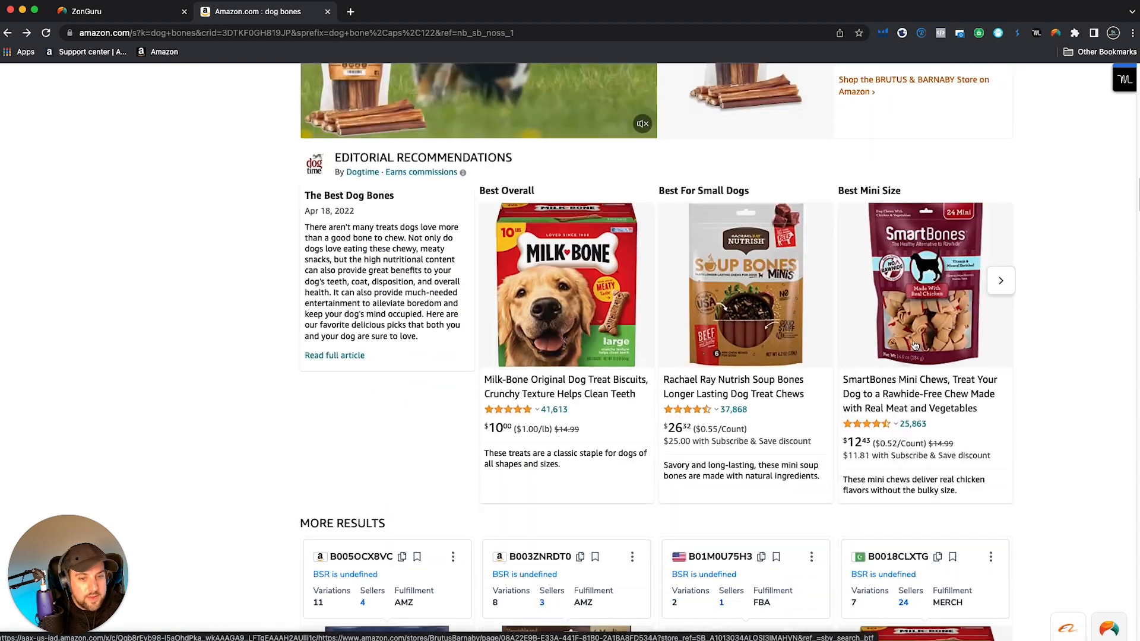
scroll(772, 346, "down", 2)
scroll(535, 363, "down", 7)
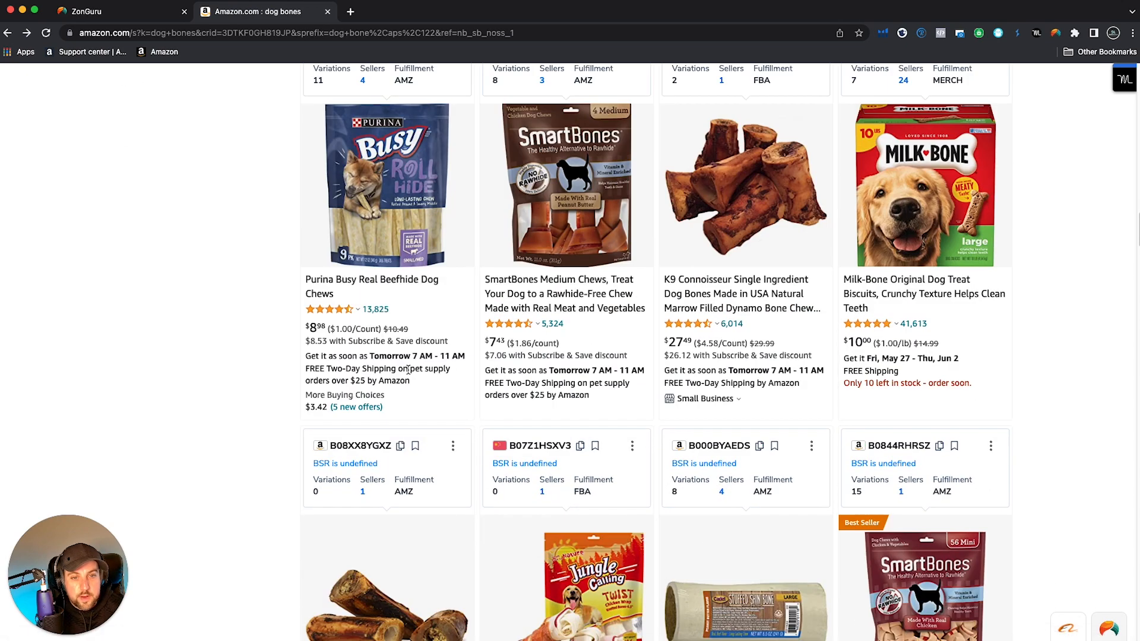
scroll(321, 378, "up", 2)
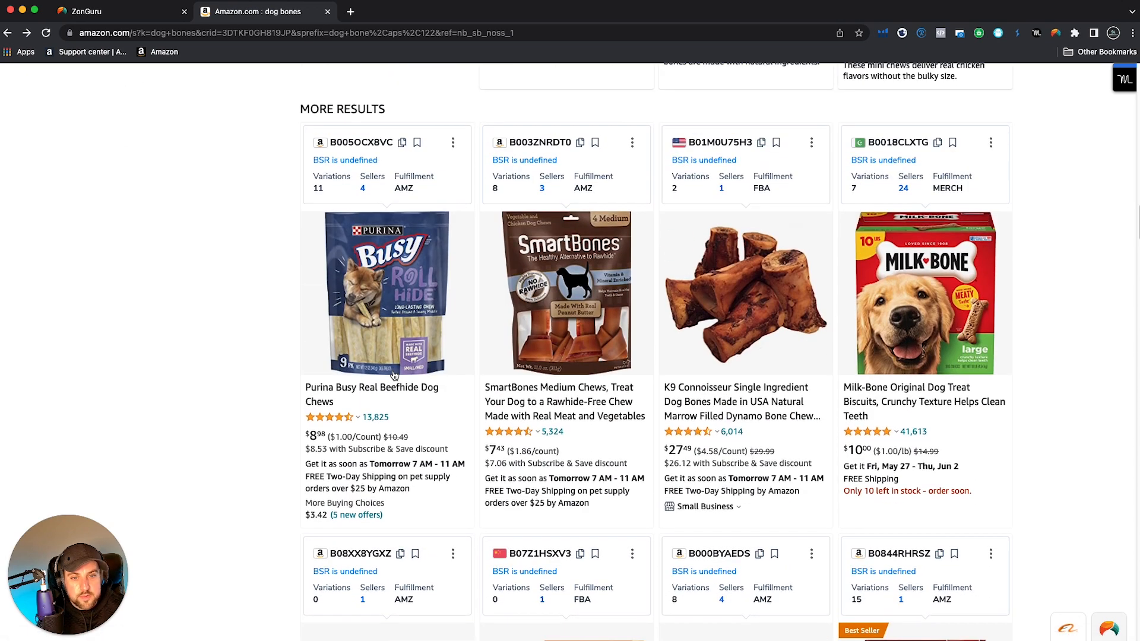
double_click(536, 142)
right_click(536, 142)
left_click(555, 170)
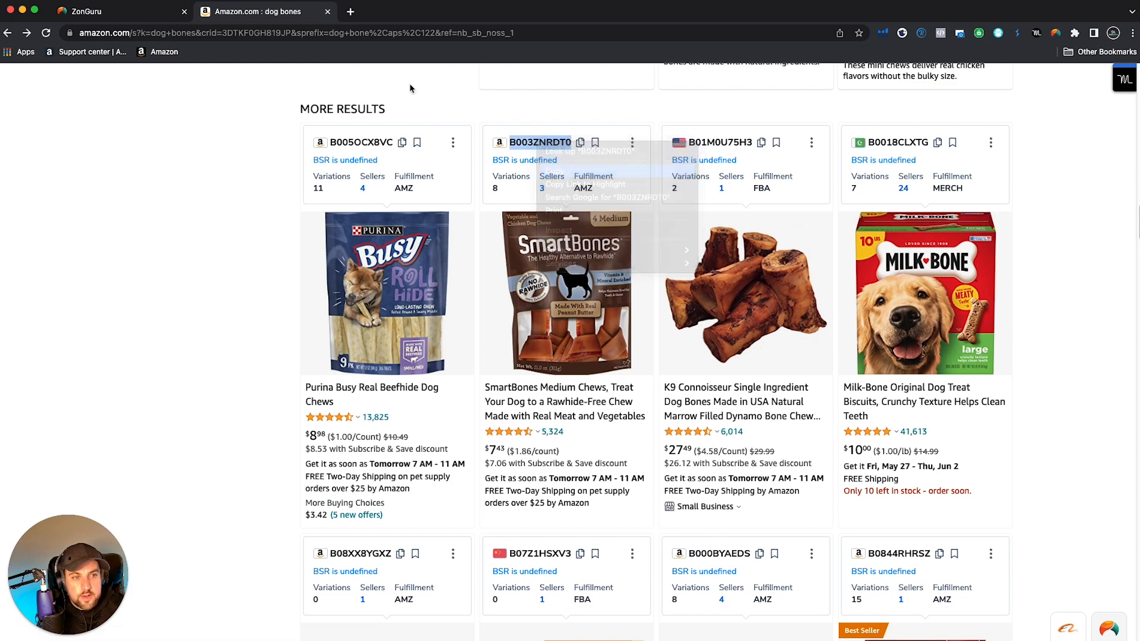
- Switch to ZonGuru and add a listing with ASIN B003ZNRDT0 for the United States market
left_click(115, 11)
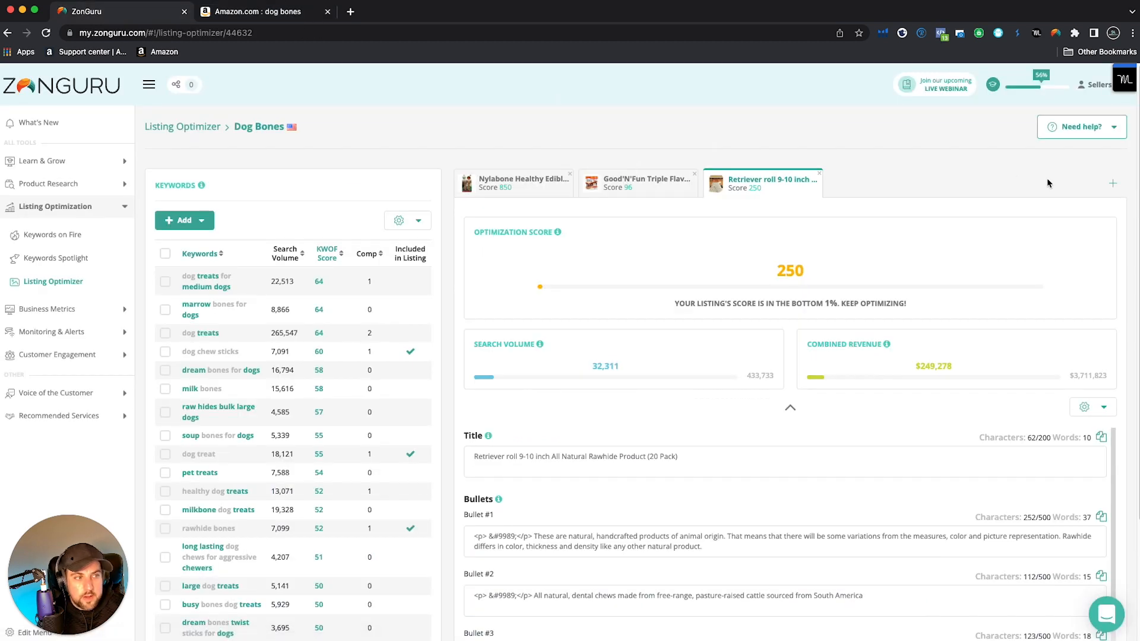
left_click(1112, 183)
left_click(450, 216)
key("super+v")
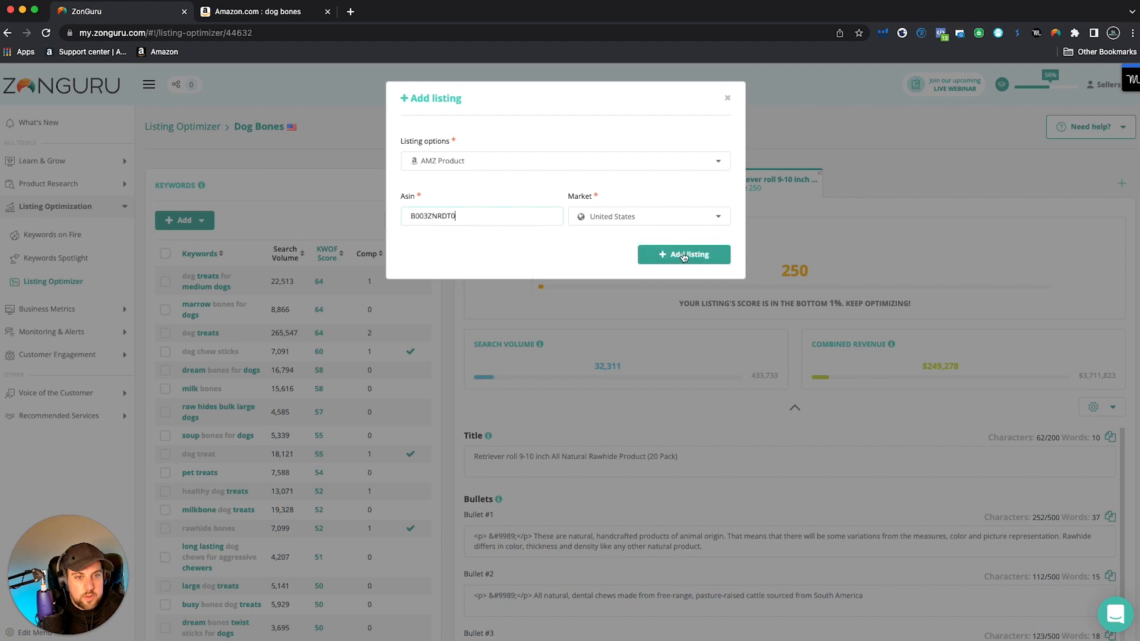
left_click(684, 255)
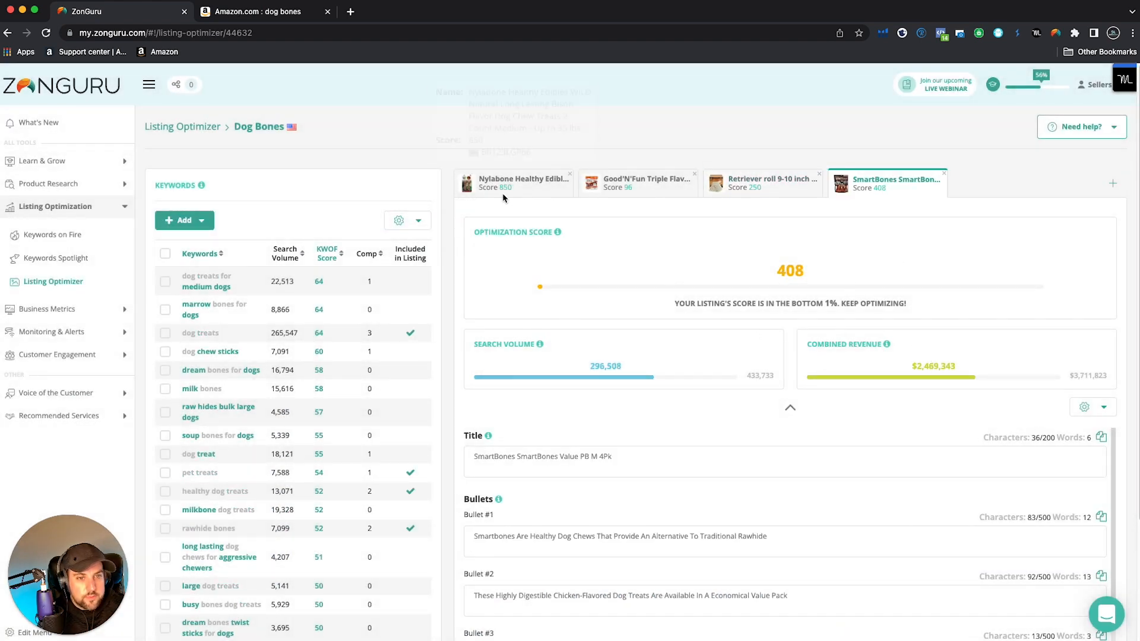
- Open the Nylabone listing and check where its optimization score ranks
left_click_drag(511, 189, 514, 189)
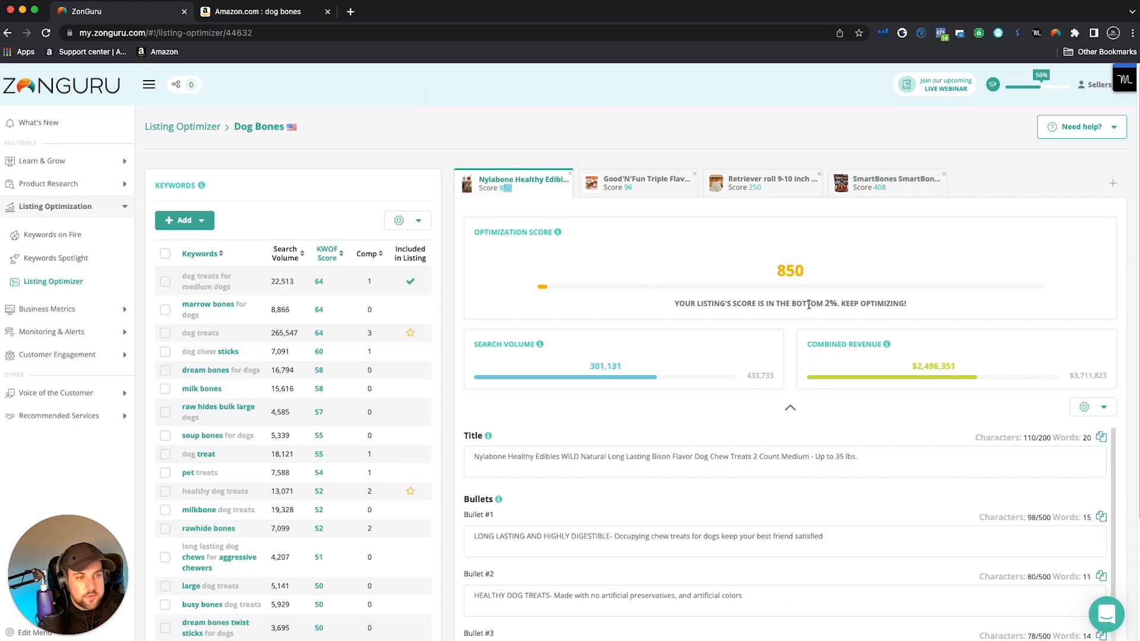
left_click_drag(808, 304, 843, 301)
- Switch to the Amazon dog bones results and browse the products for another competing listing to compare
left_click(268, 13)
scroll(700, 408, "down", 4)
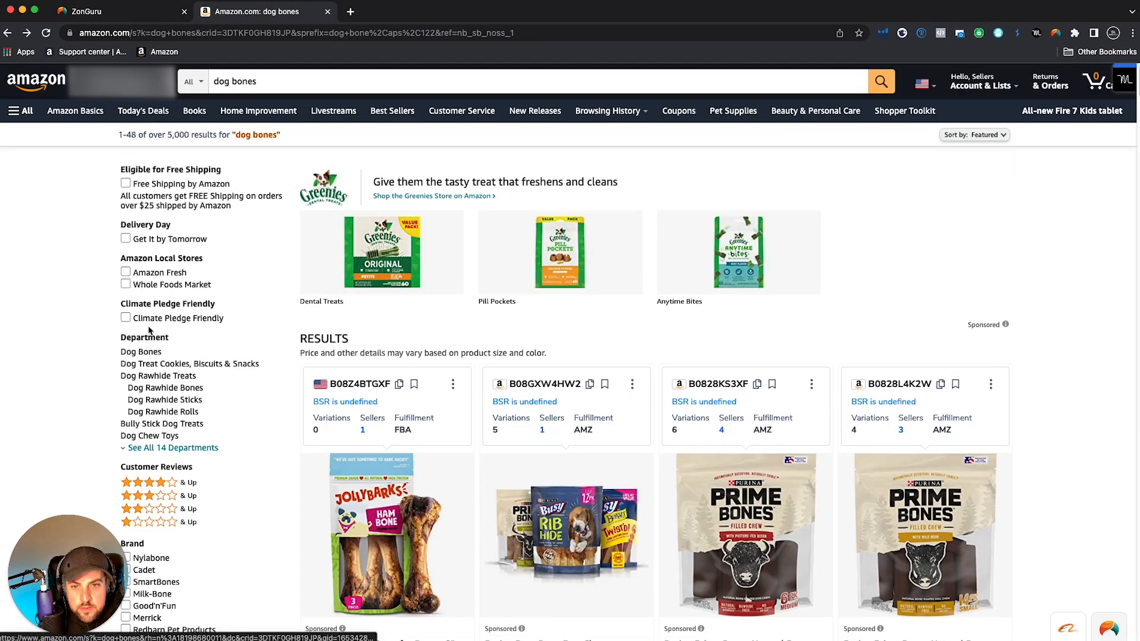
scroll(148, 331, "down", 7)
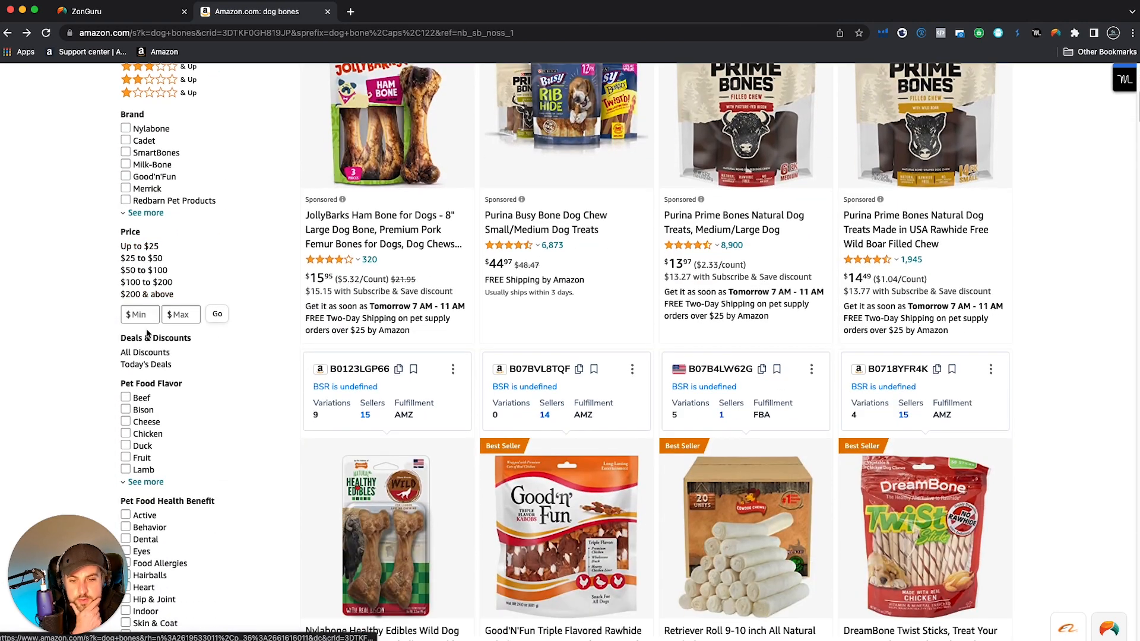
scroll(158, 371, "down", 7)
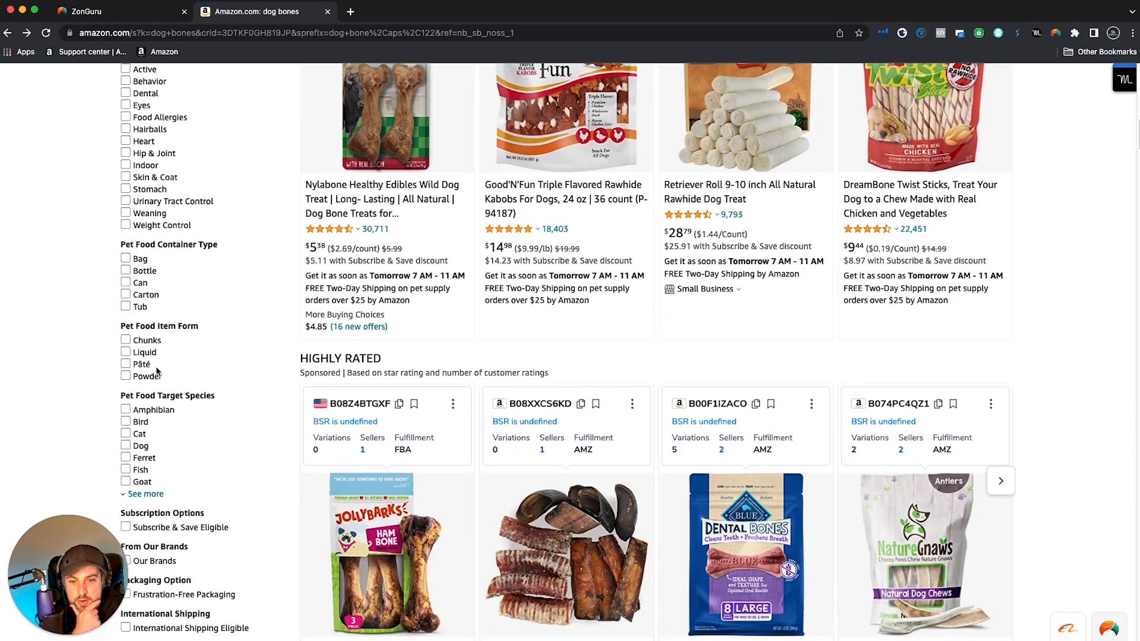
scroll(158, 371, "down", 3)
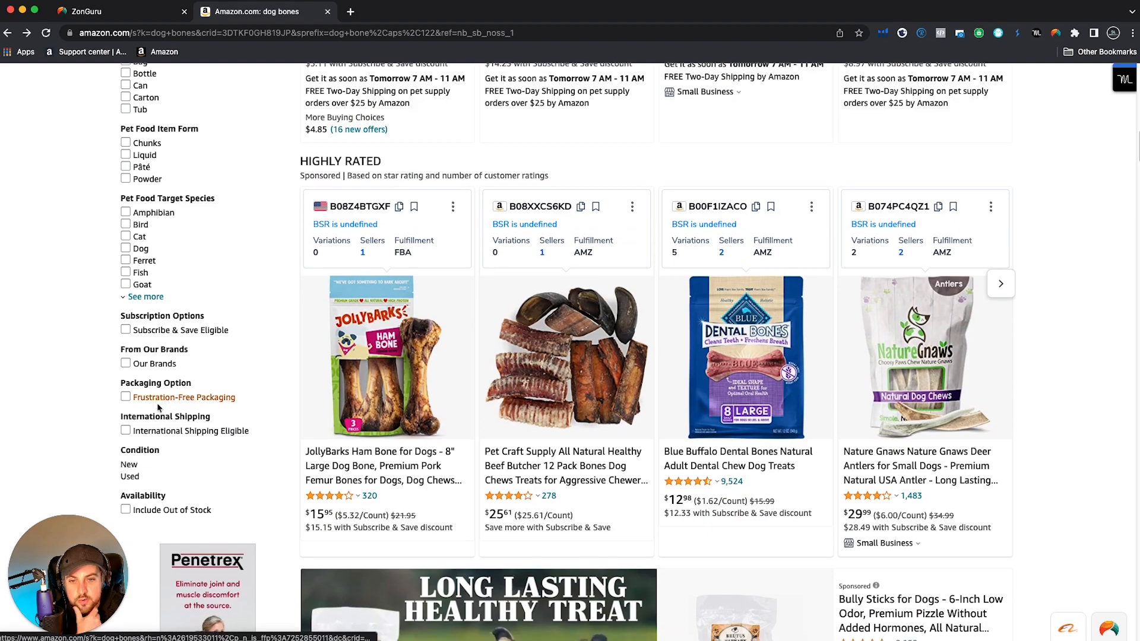
scroll(159, 408, "down", 6)
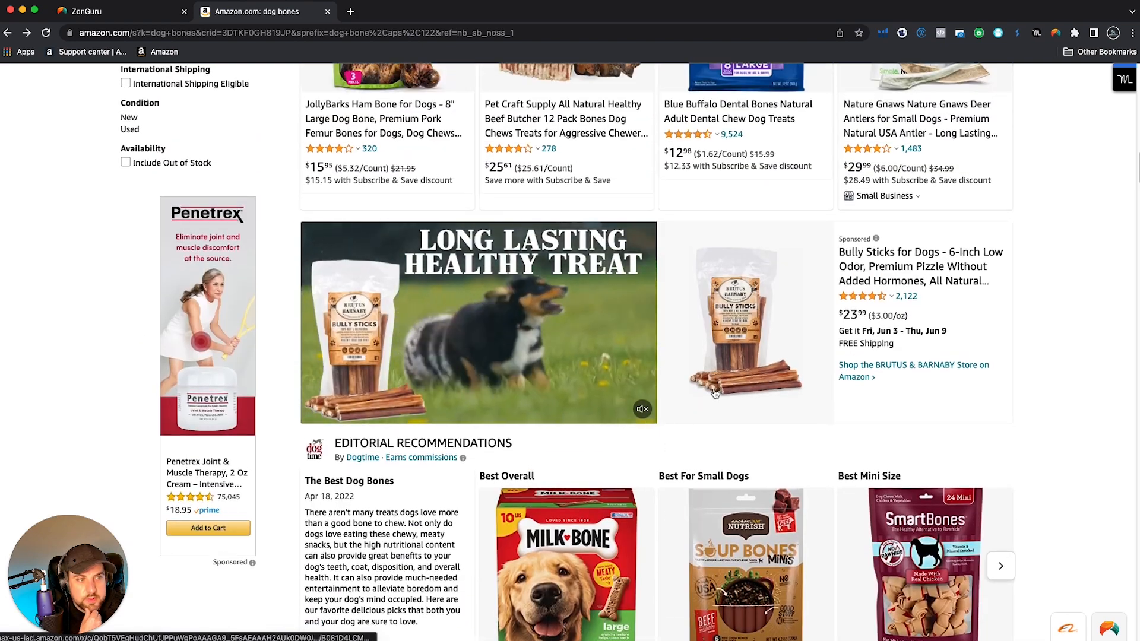
scroll(948, 434, "down", 1)
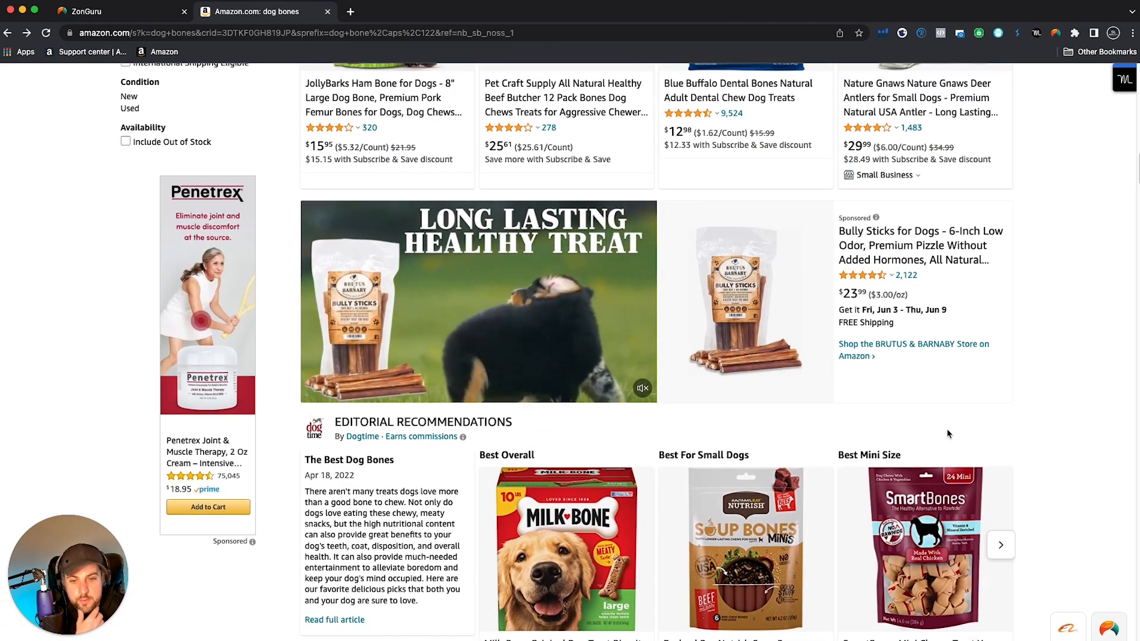
scroll(948, 434, "down", 15)
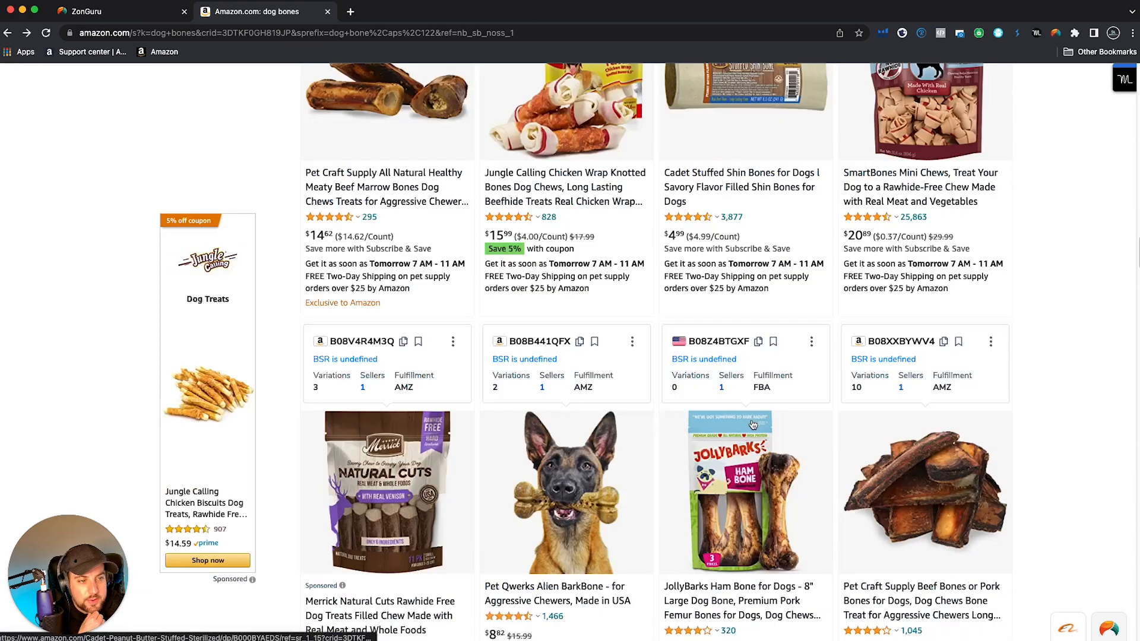
scroll(752, 424, "down", 20)
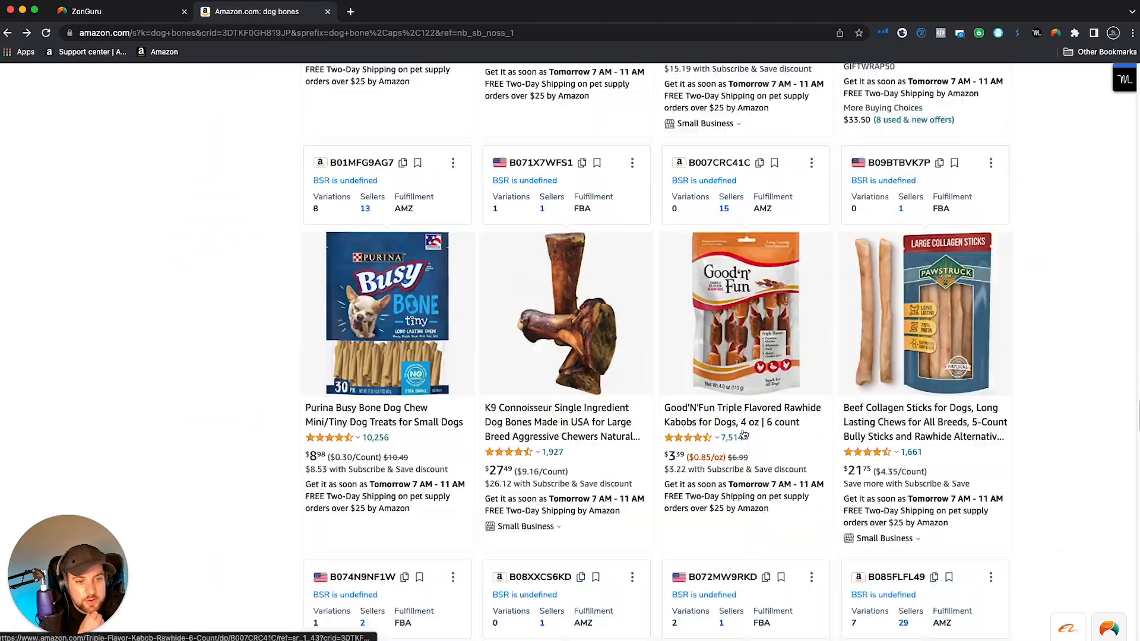
scroll(743, 435, "up", 6)
scroll(760, 409, "down", 7)
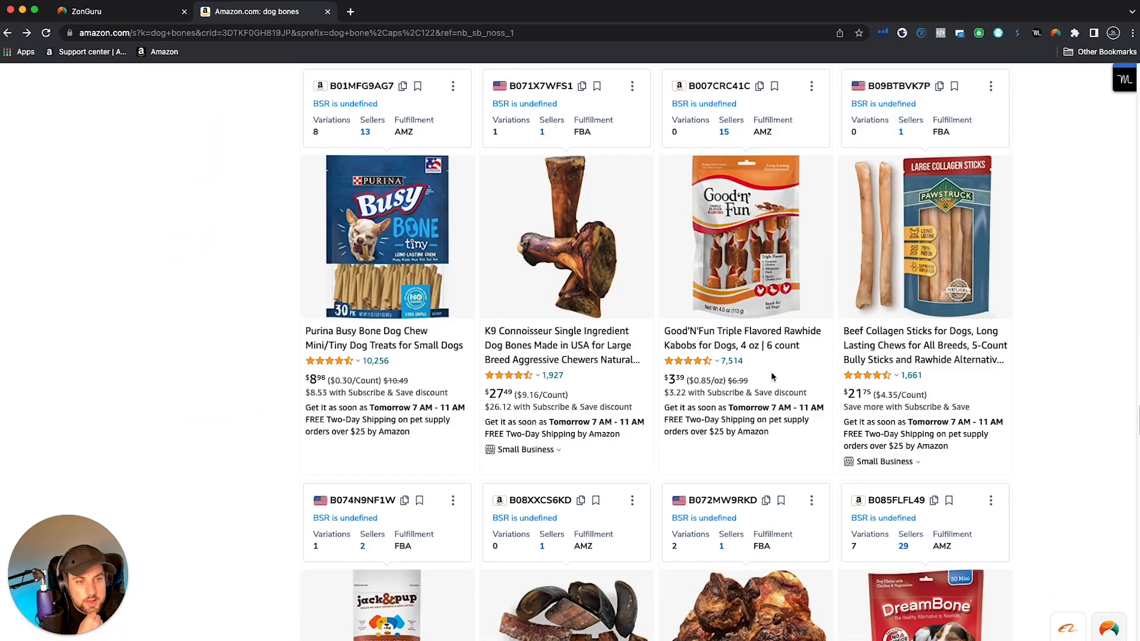
scroll(773, 380, "down", 4)
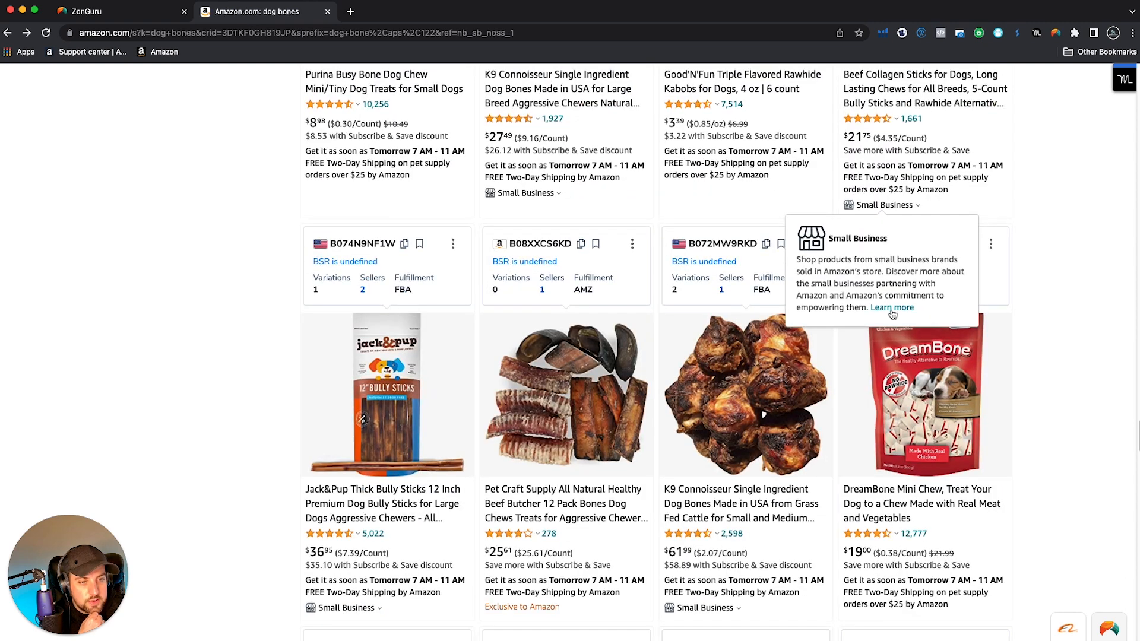
- Show the ZonGuru product data for the results, sort by fewest ratings, and open the Pet Craft Supply Beef Butcher 12 Pack listing
left_click(1107, 632)
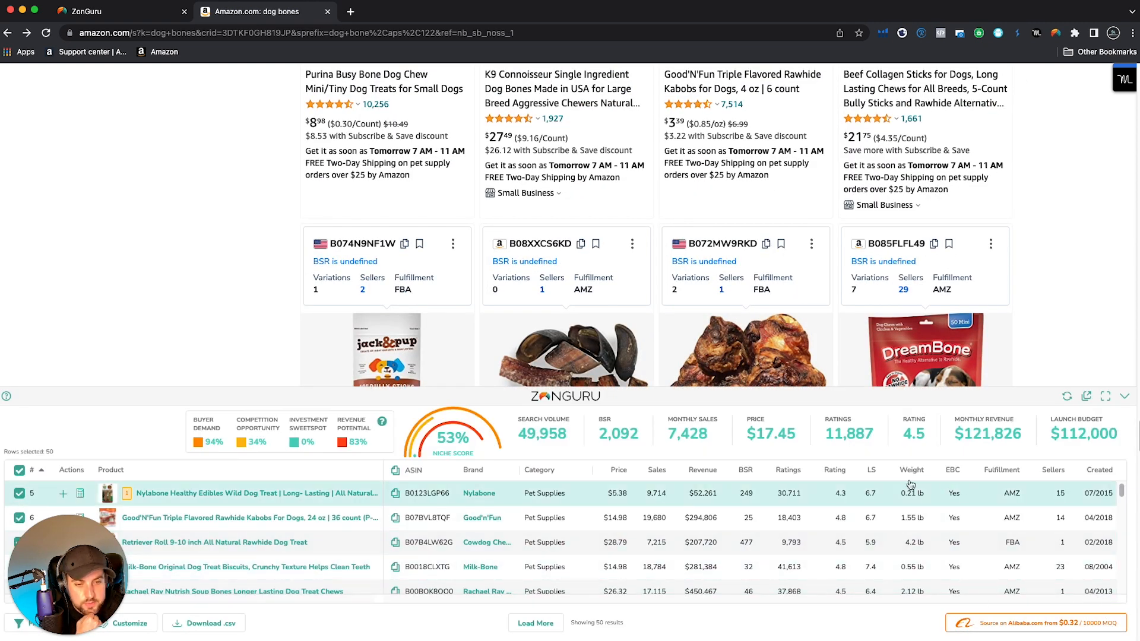
left_click(784, 470)
left_click(783, 470)
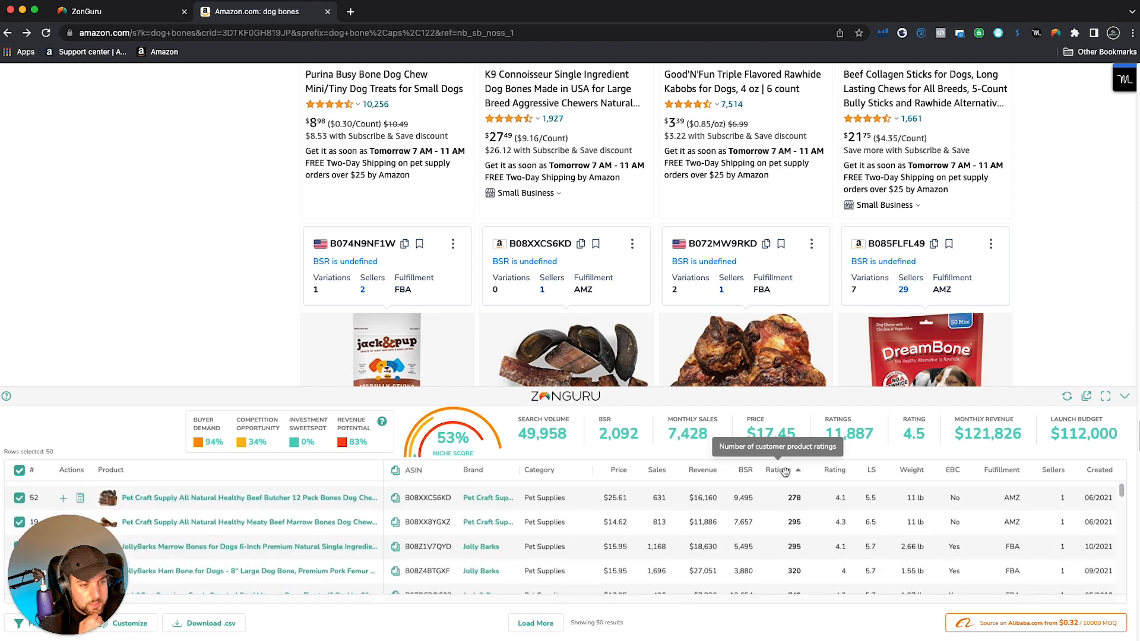
left_click(488, 495)
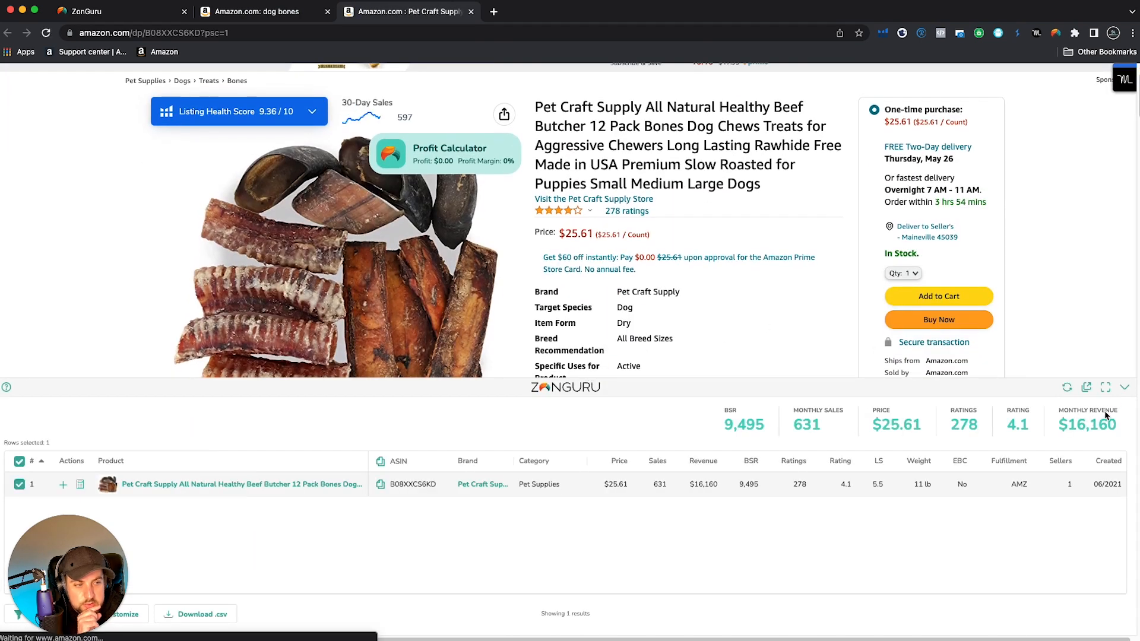
- Collapse the ZonGuru data on the product page and copy the ASIN B08XXCS6KD from the product information
left_click(1124, 390)
scroll(416, 380, "down", 20)
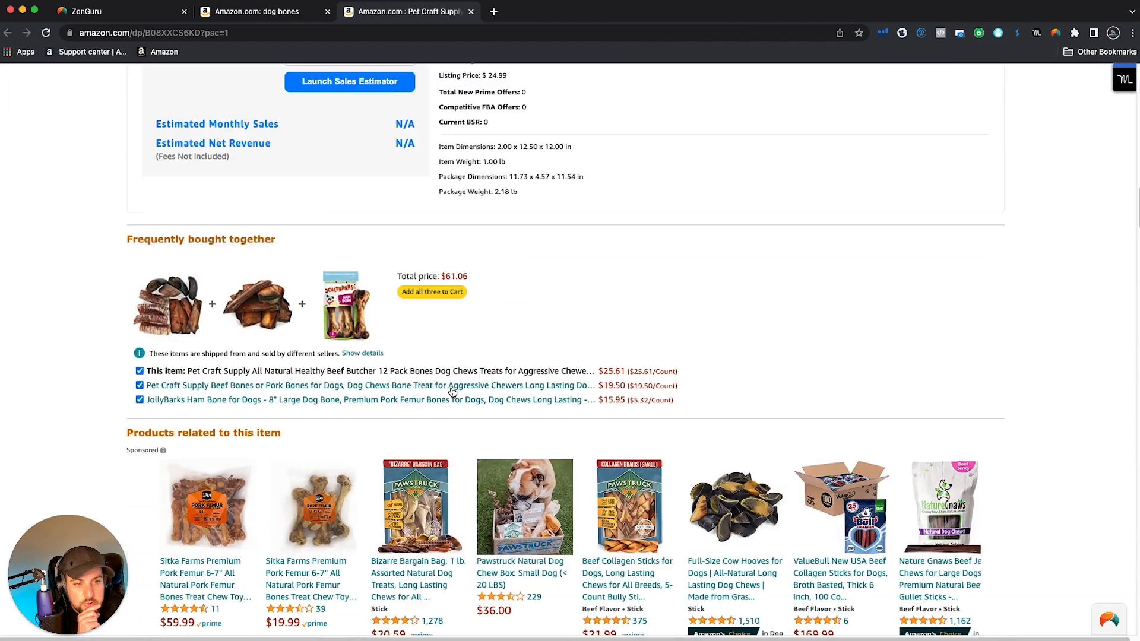
scroll(399, 374, "down", 10)
scroll(374, 227, "up", 2)
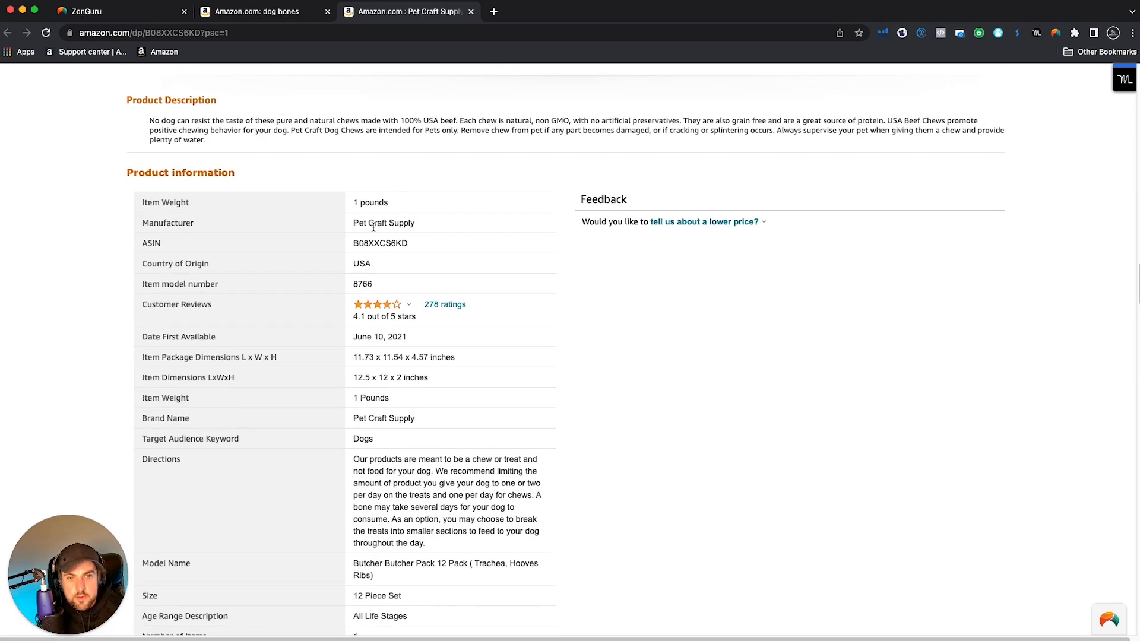
double_click(375, 243)
key("ctrl+c")
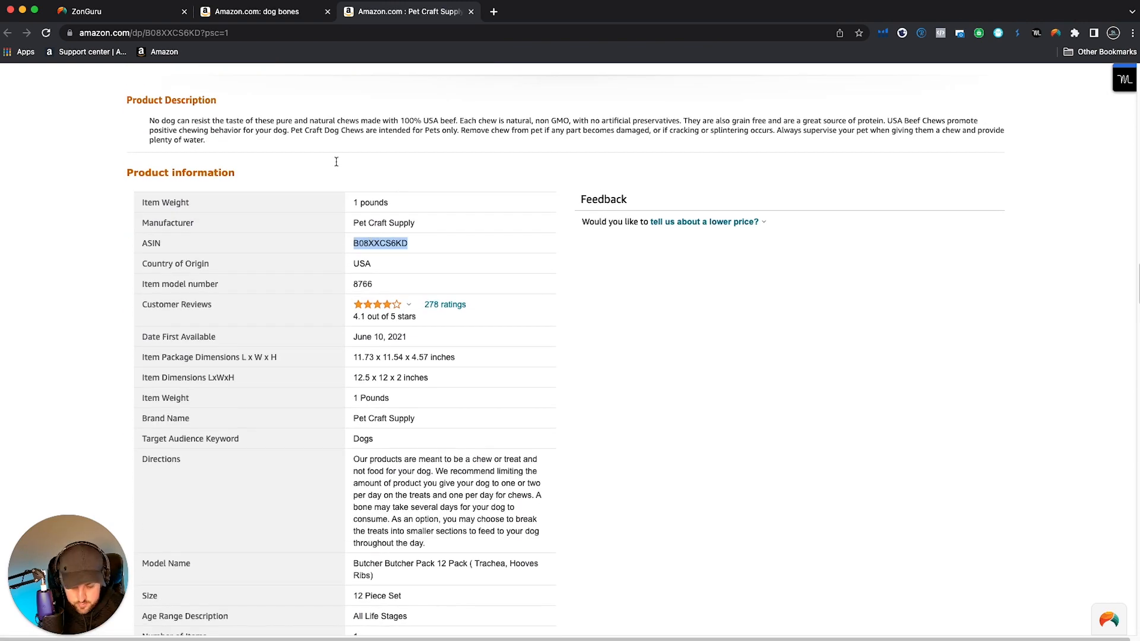
- Switch to the ZonGuru Listing Optimizer and add a listing with ASIN B08XXCS6KD for the United States market
left_click(86, 11)
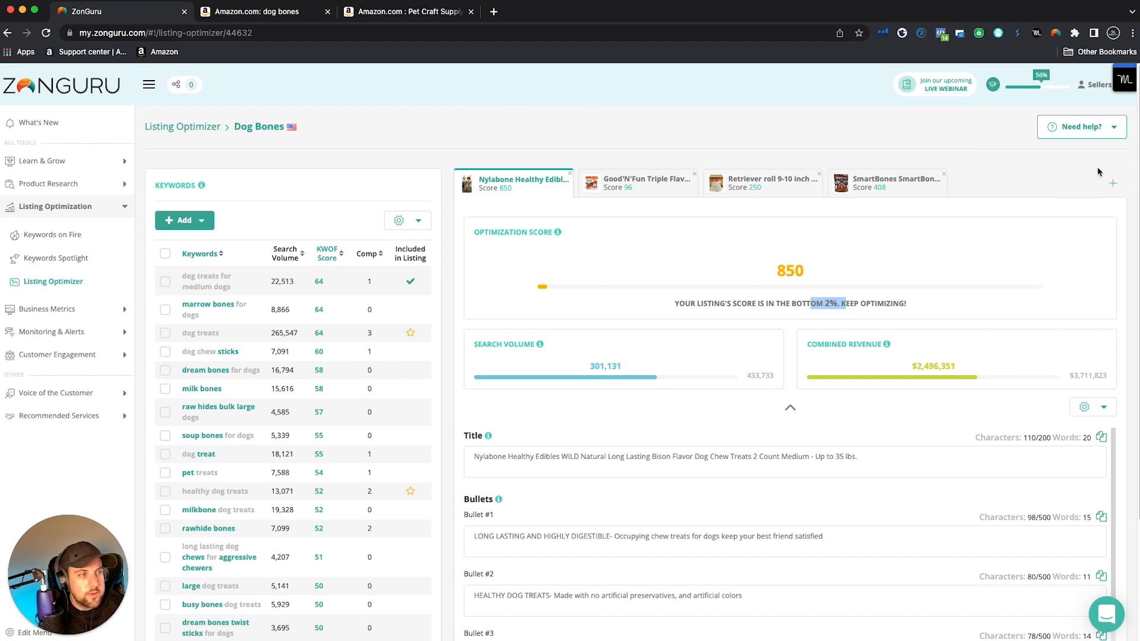
left_click(1105, 179)
left_click(455, 215)
key("ctrl+v")
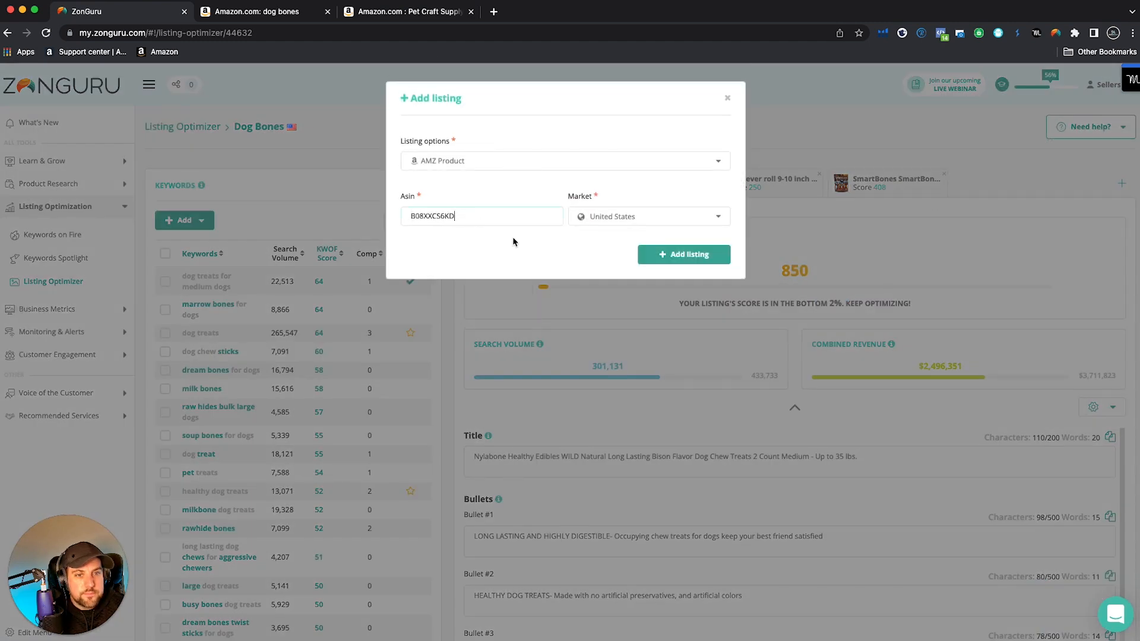
left_click(692, 254)
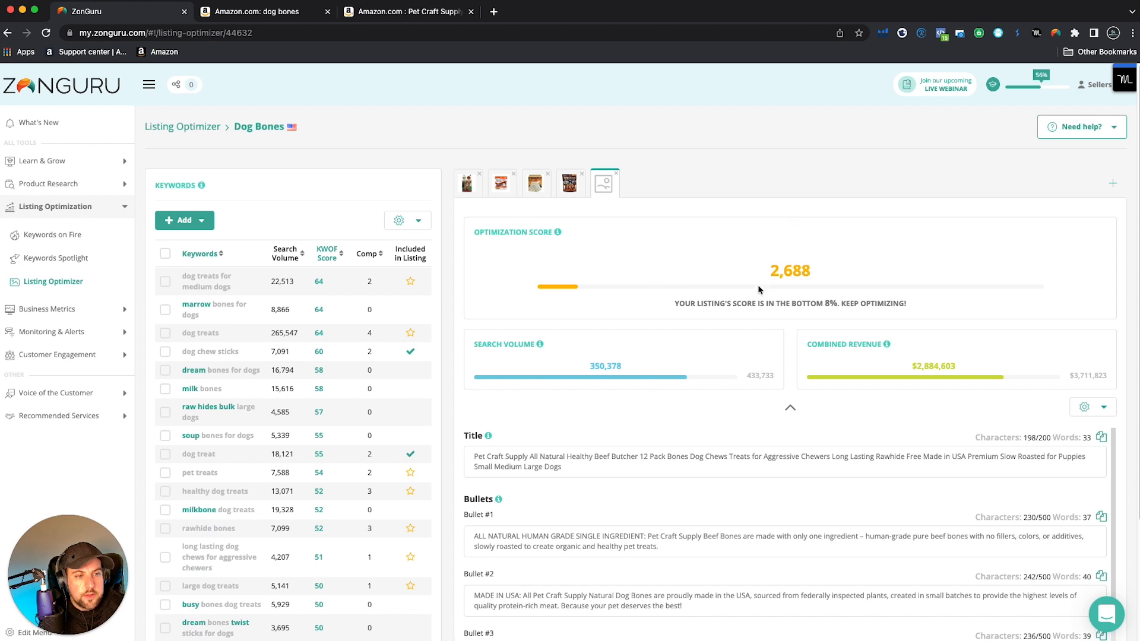
- Review the Pet Craft Supply listing's optimization score, title, bullets, description and search terms
left_click_drag(801, 272, 765, 279)
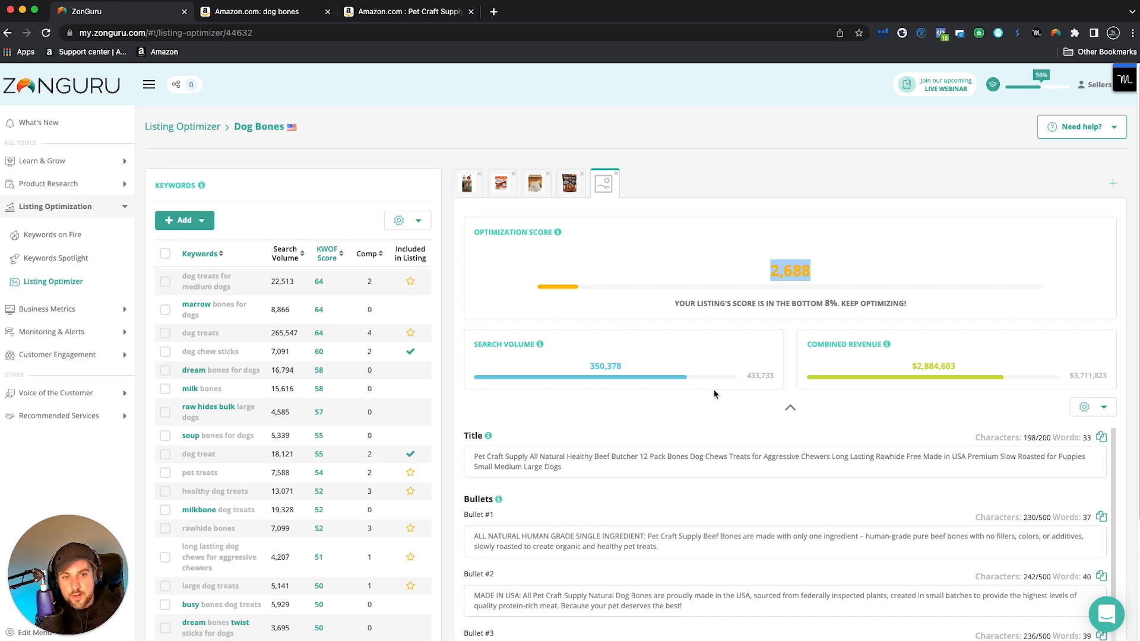
scroll(714, 394, "down", 5)
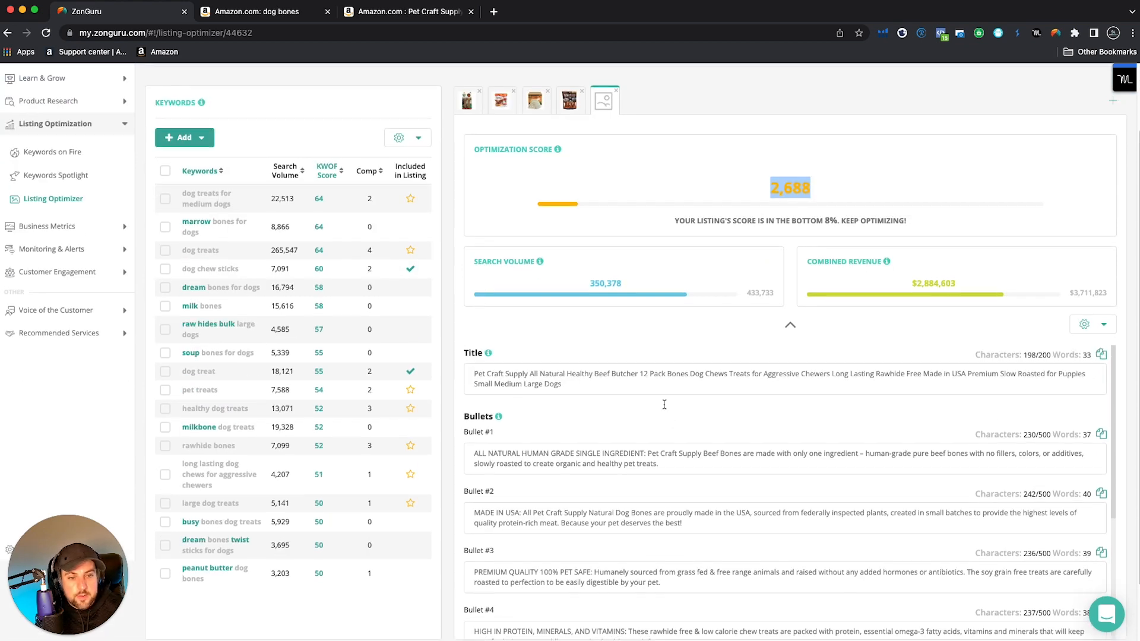
scroll(664, 401, "up", 5)
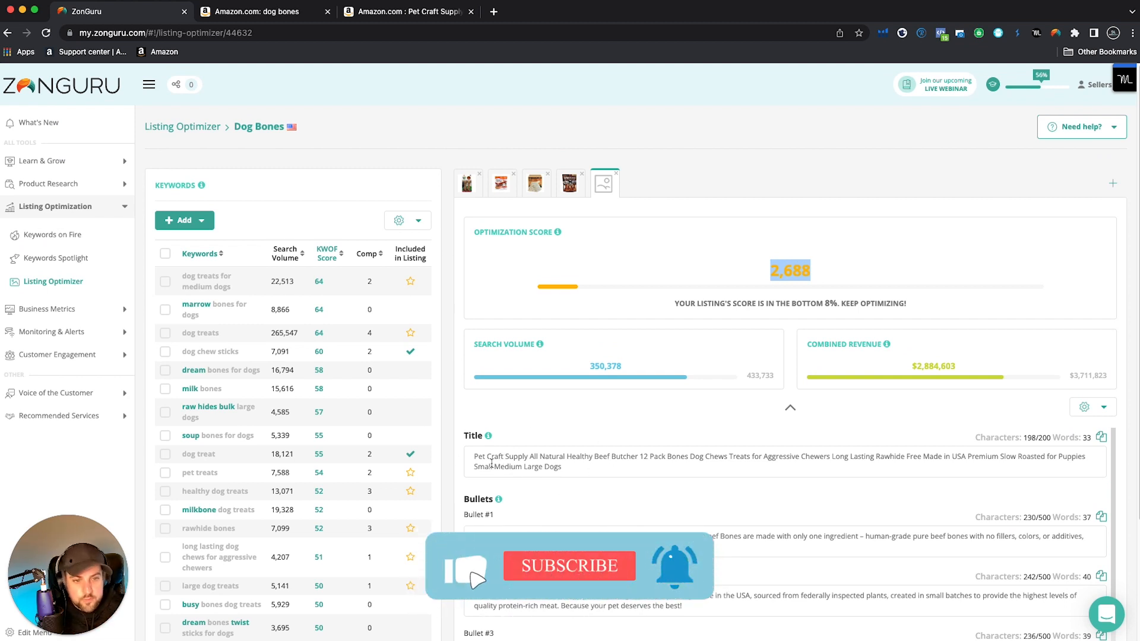
scroll(527, 483, "down", 4)
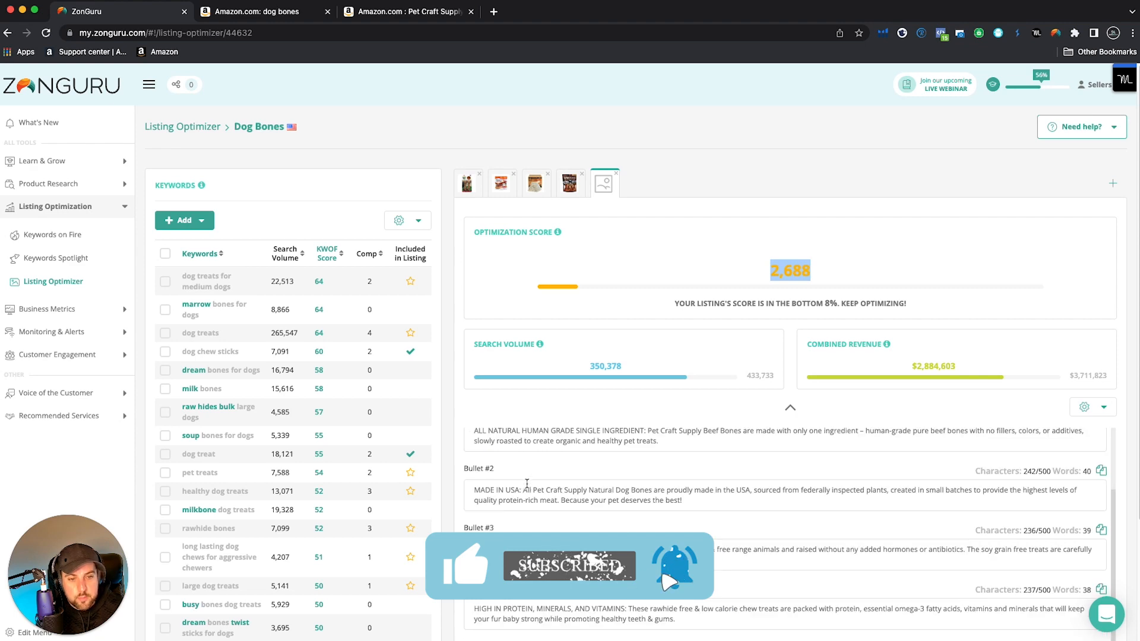
scroll(526, 483, "down", 5)
left_click(518, 521)
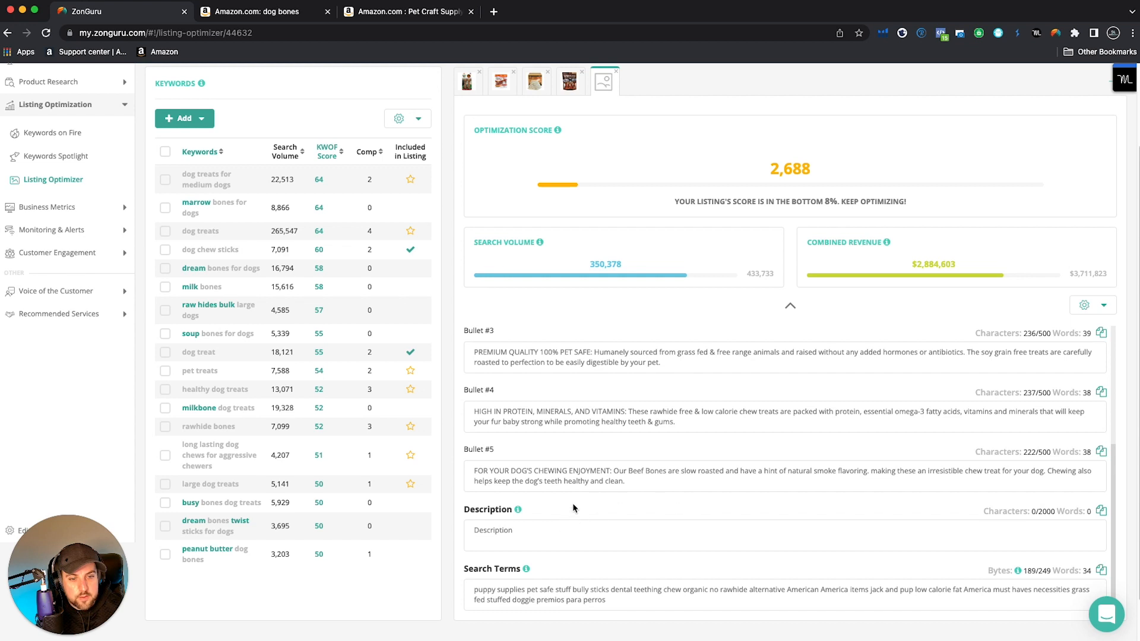
scroll(575, 555, "down", 2)
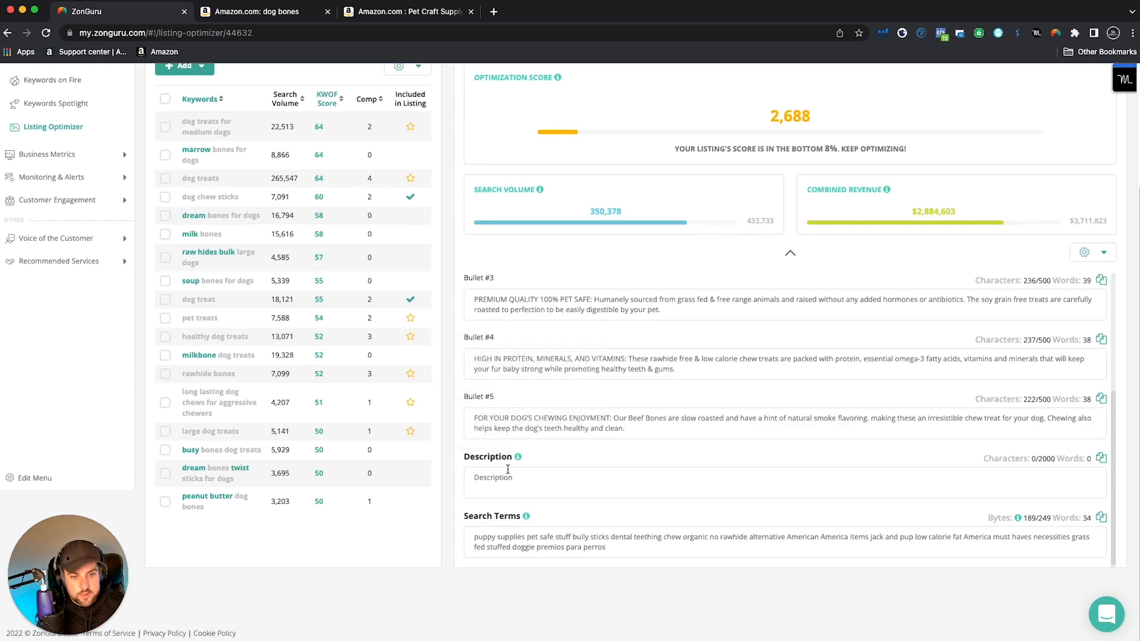
triple_click(575, 546)
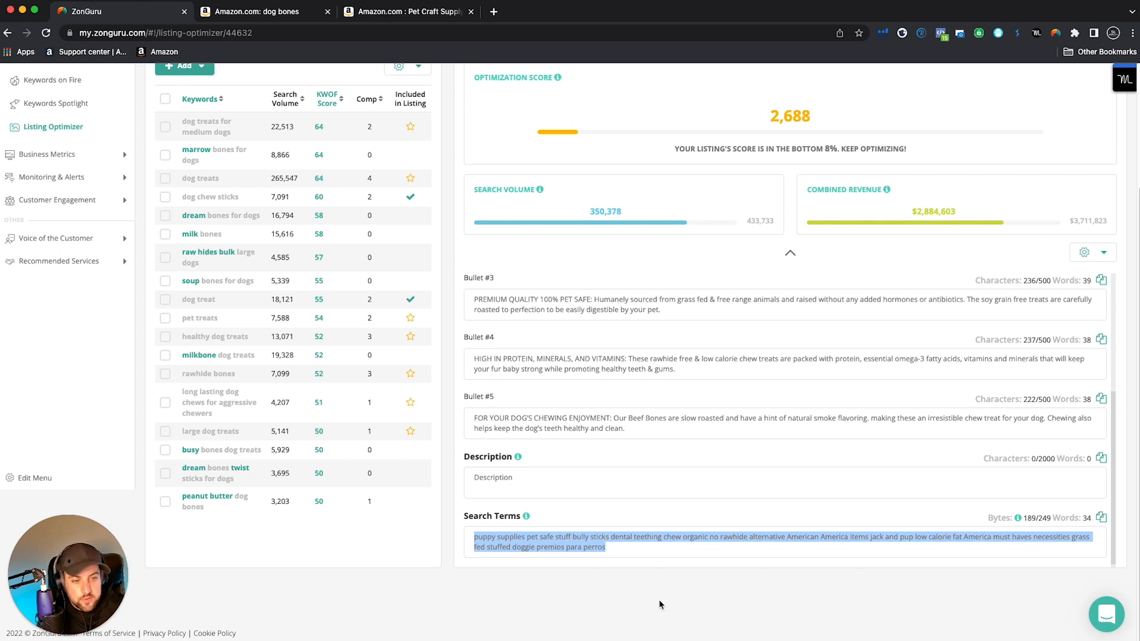
right_click(486, 540)
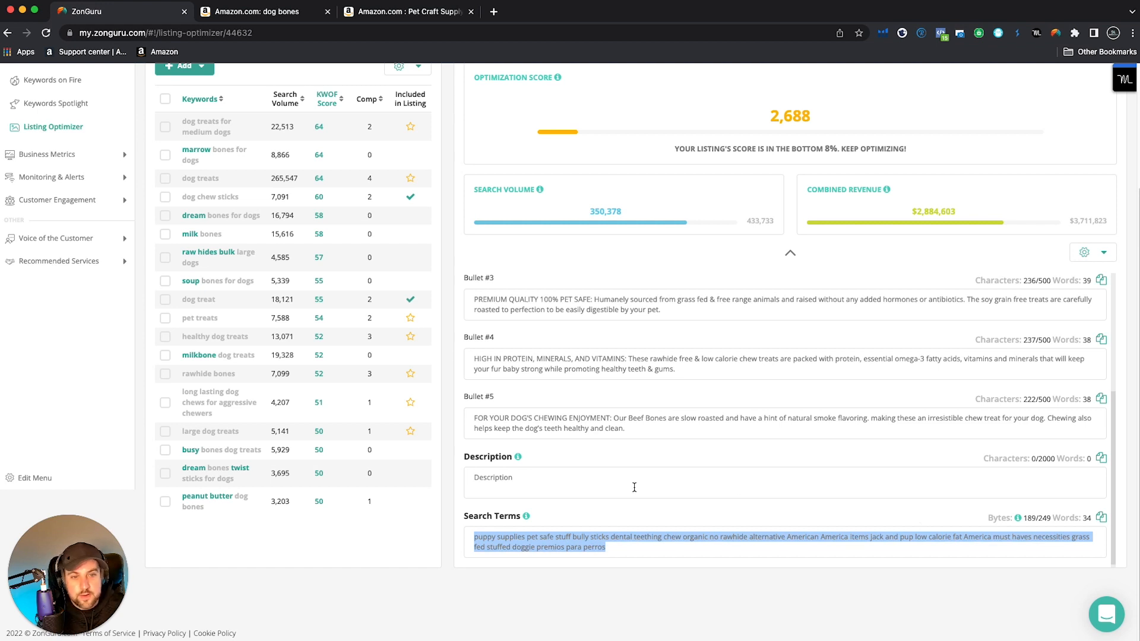
left_click(458, 299)
scroll(457, 368, "up", 3)
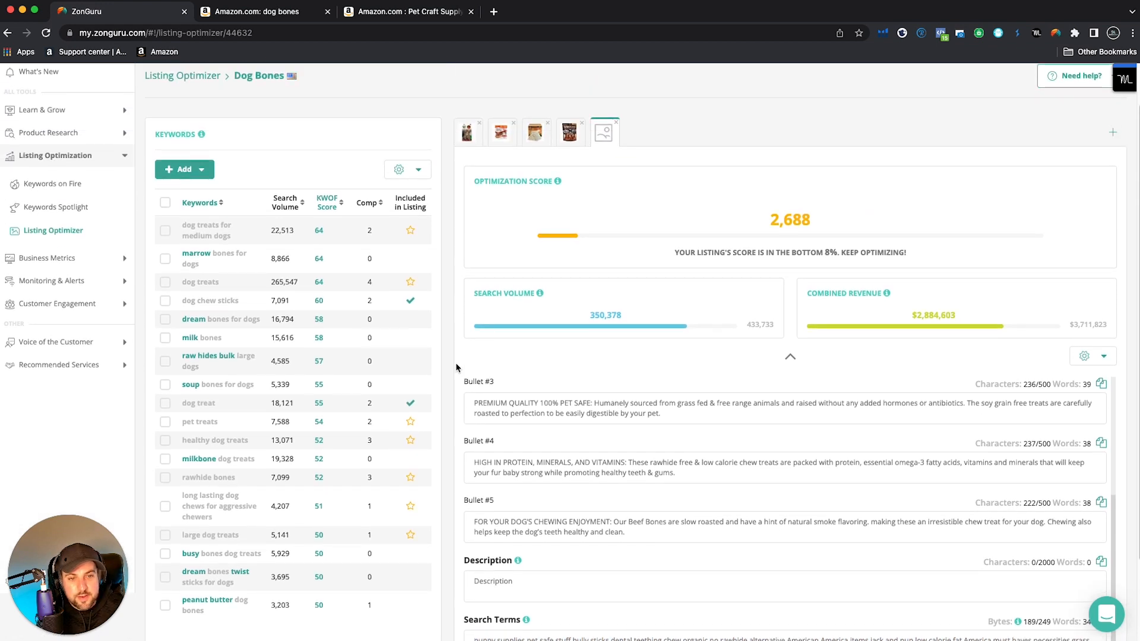
left_click_drag(810, 221, 769, 230)
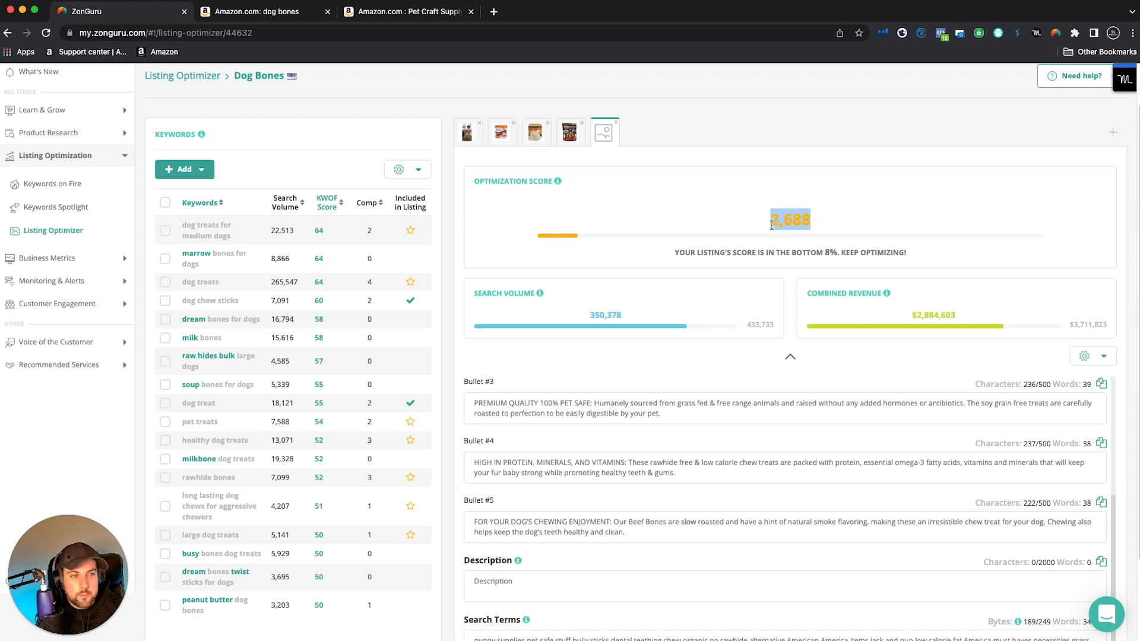
scroll(771, 224, "up", 1)
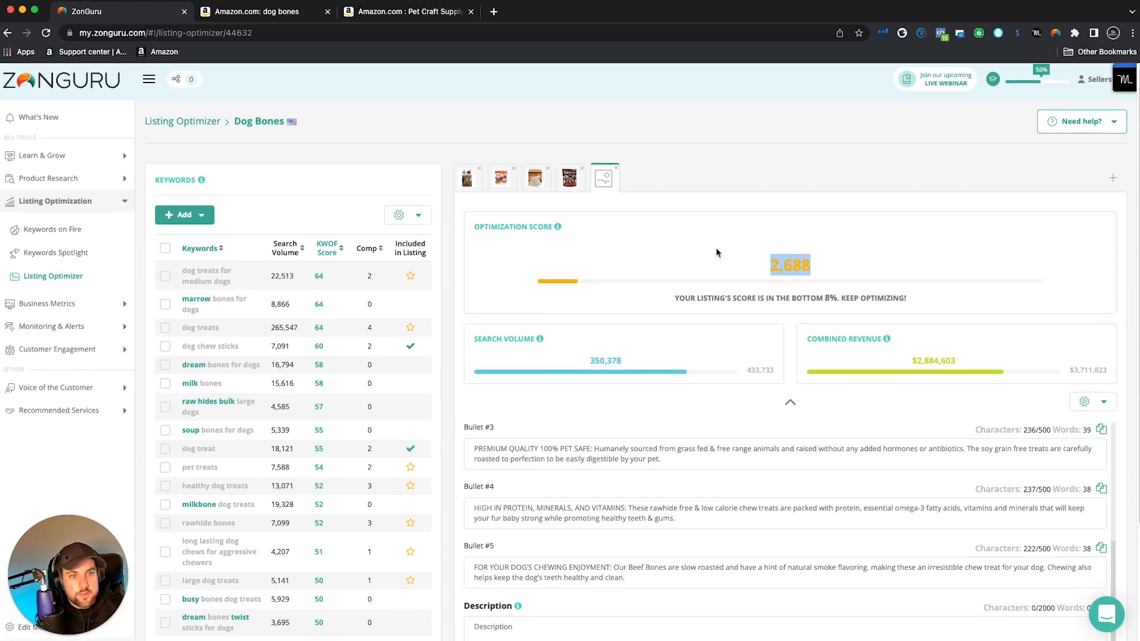
- Add a blank listing named "THE WINNER OF DOG BONES!!!!" to the Dog Bones session
left_click(1115, 184)
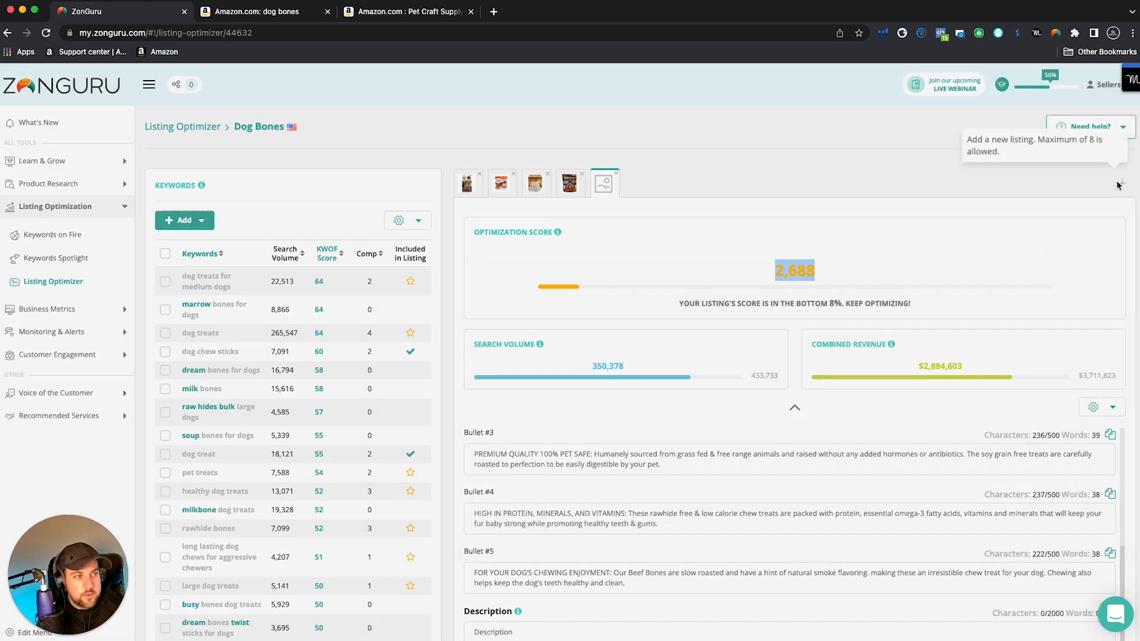
left_click(498, 172)
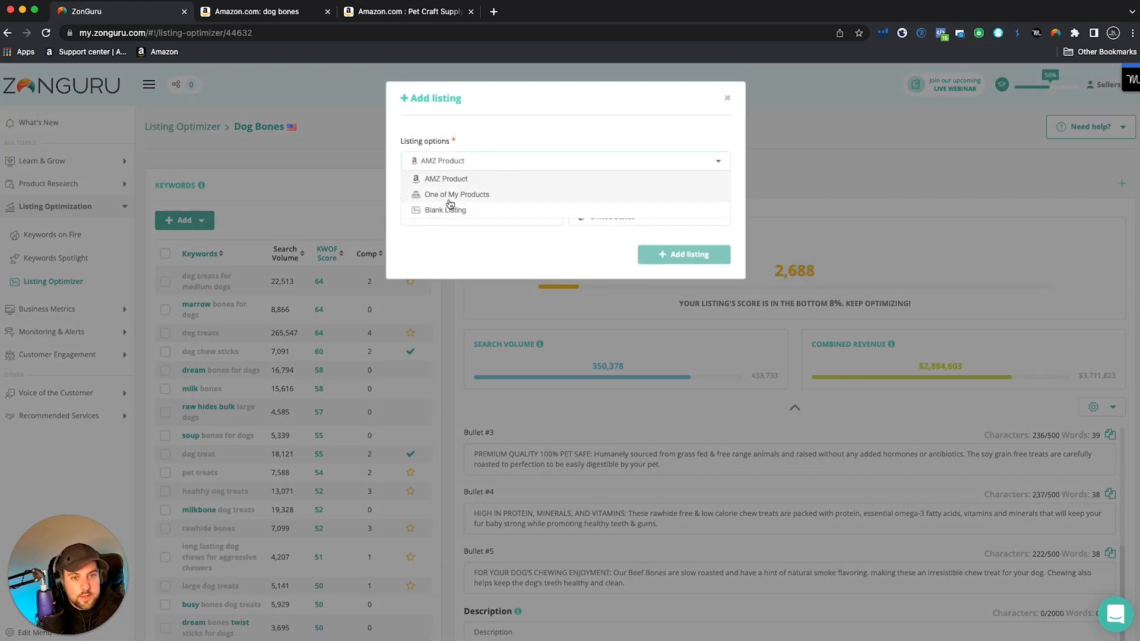
left_click(451, 212)
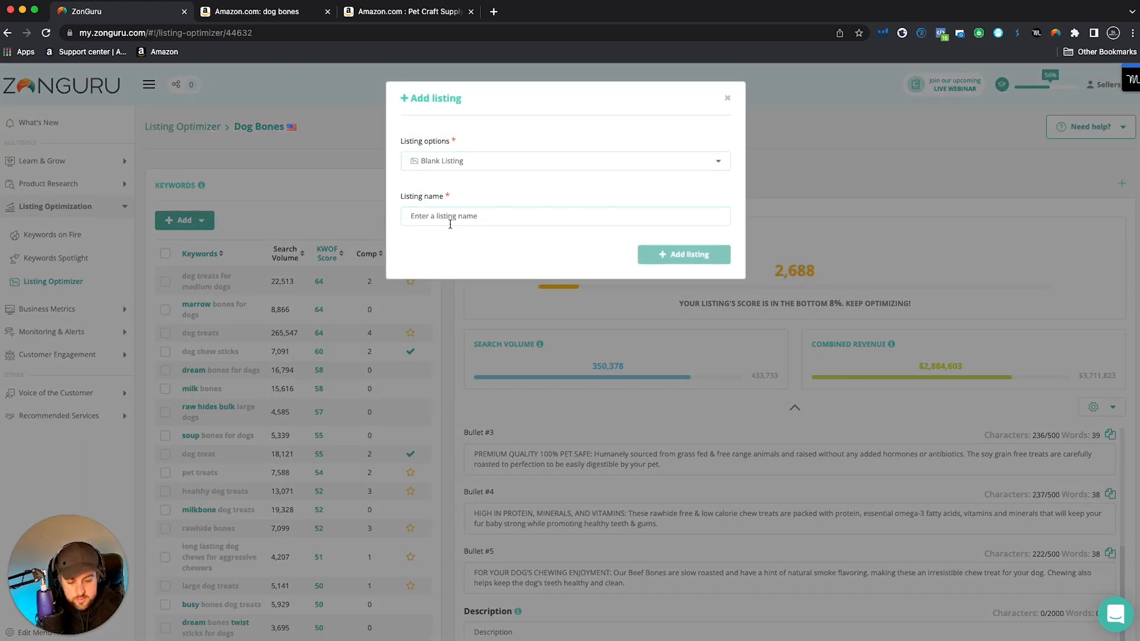
type("THE WINNER")
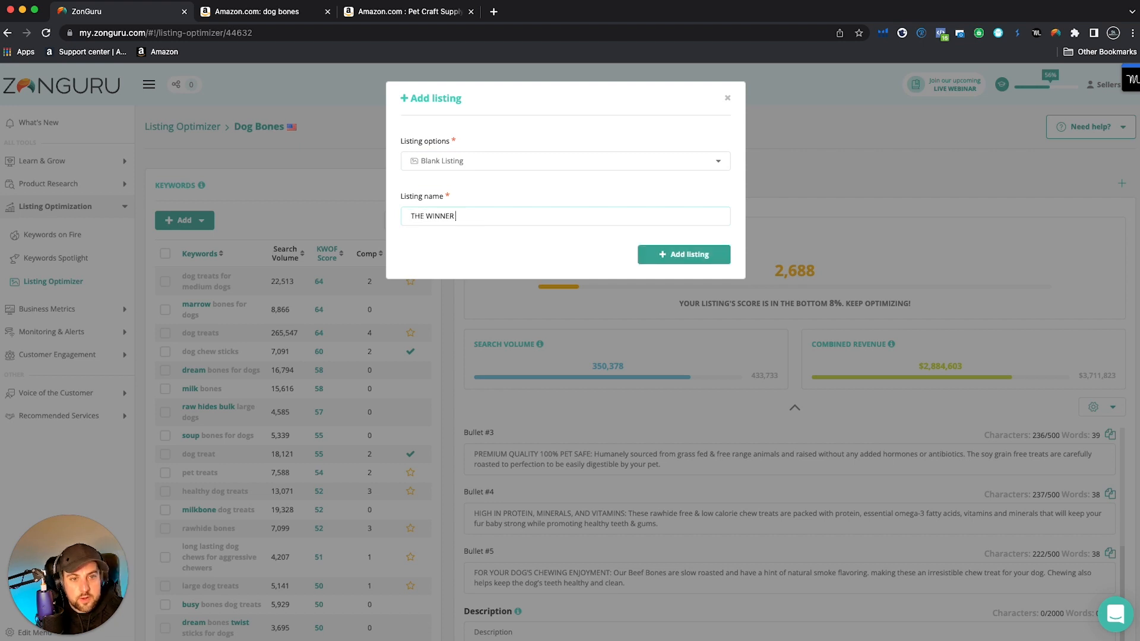
type(" OF DOG BONES!!!!")
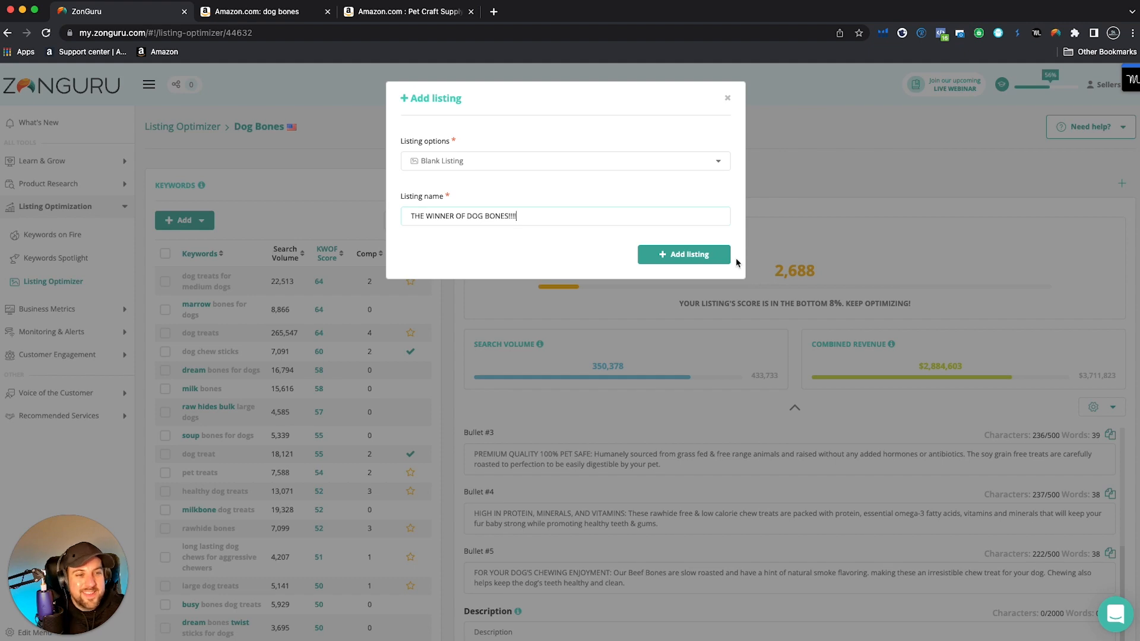
left_click(708, 255)
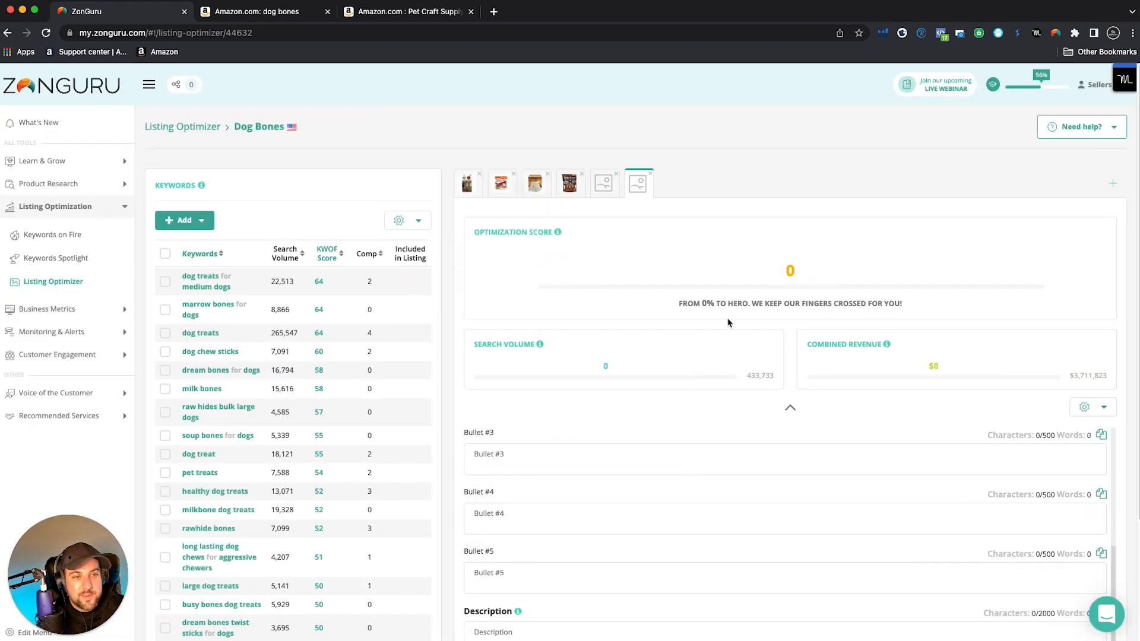
- Paste the copied search terms, from "puppy supplies pet safe stuff" to "premios para perros", into the new listing's Search Terms
scroll(650, 399, "down", 3)
left_click(522, 536)
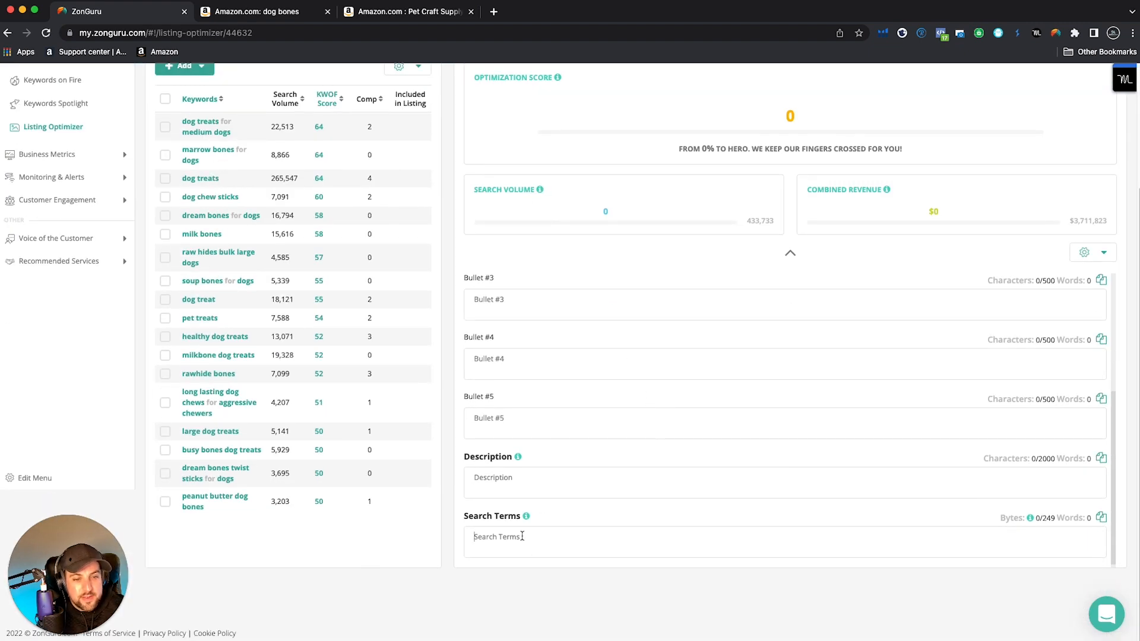
key("super+v")
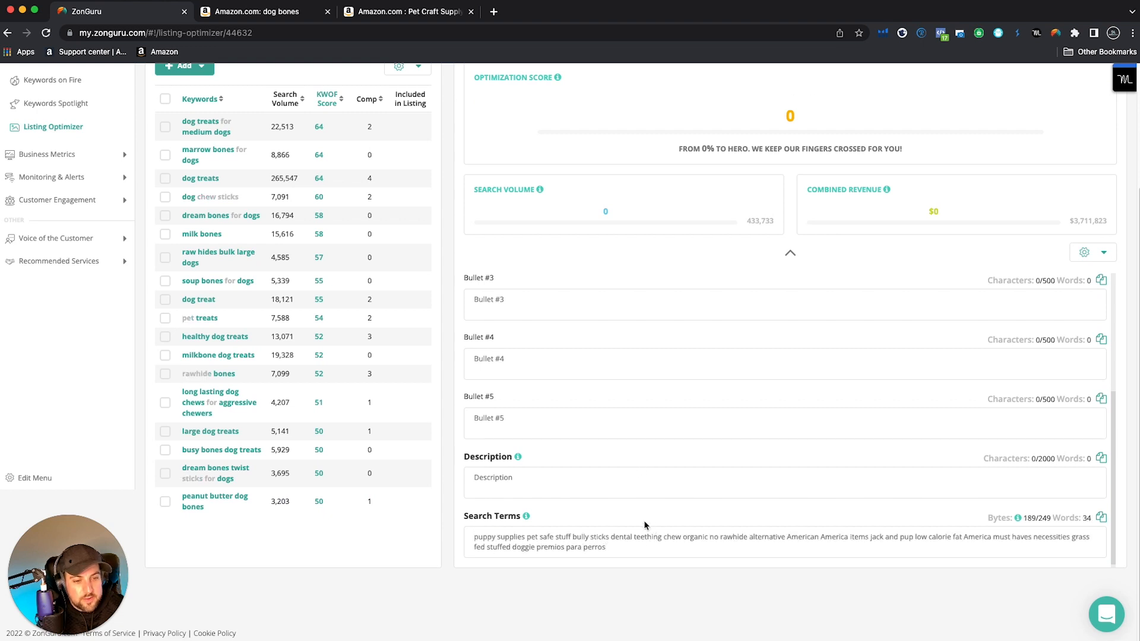
- Examine the search terms' byte usage, the empty title and bullet fields, and the keyword list with its highlighted unused words
scroll(715, 523, "up", 1)
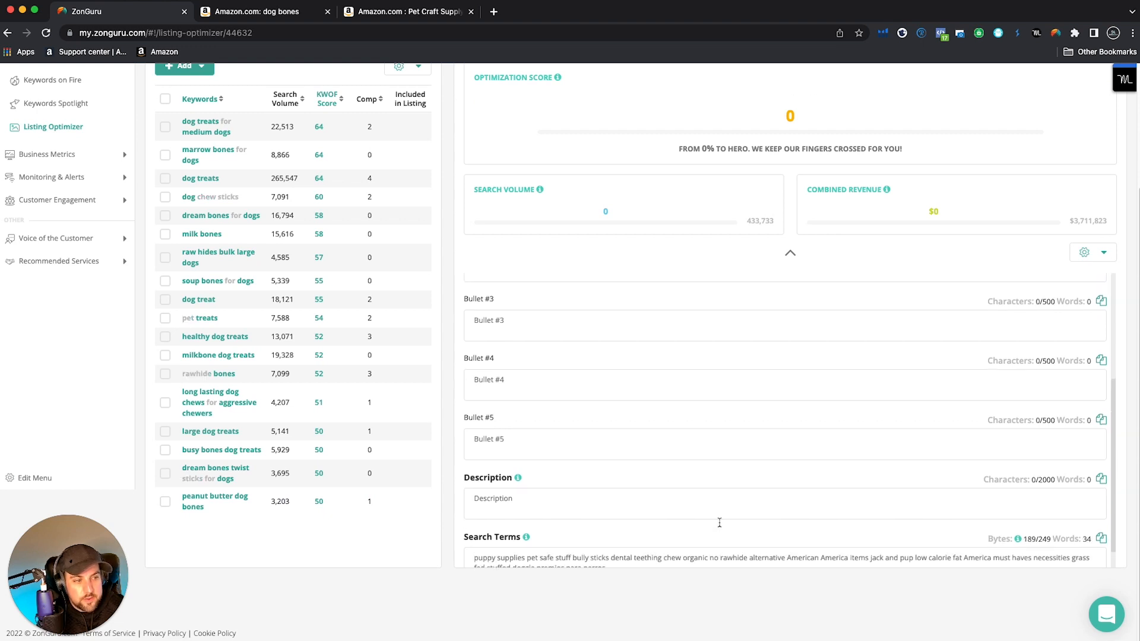
scroll(718, 522, "down", 1)
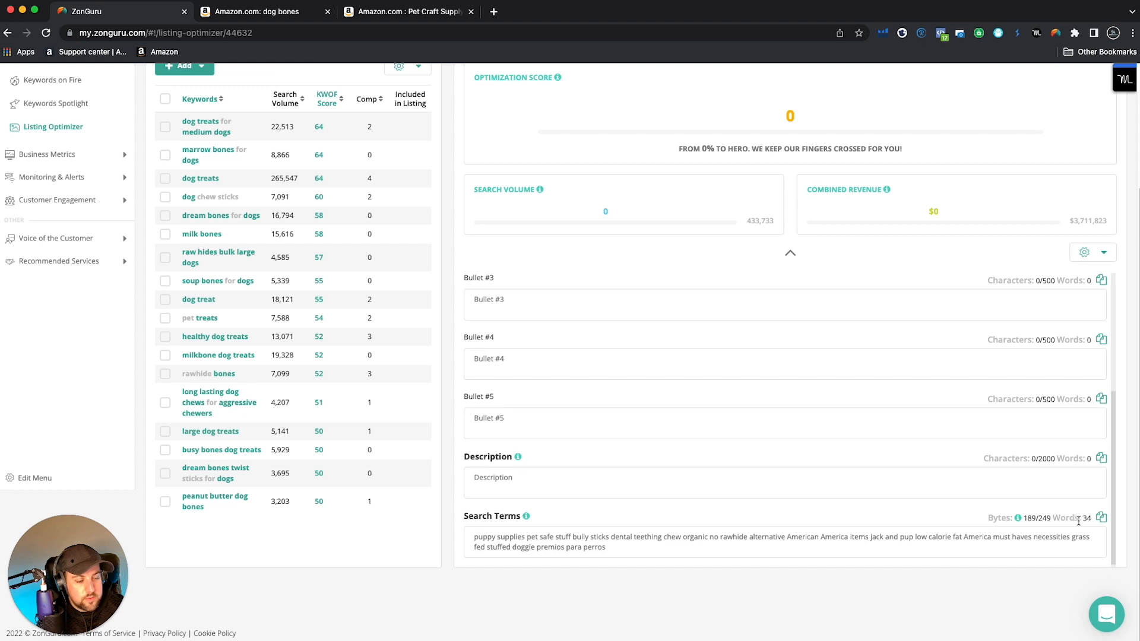
mouse_move(1018, 517)
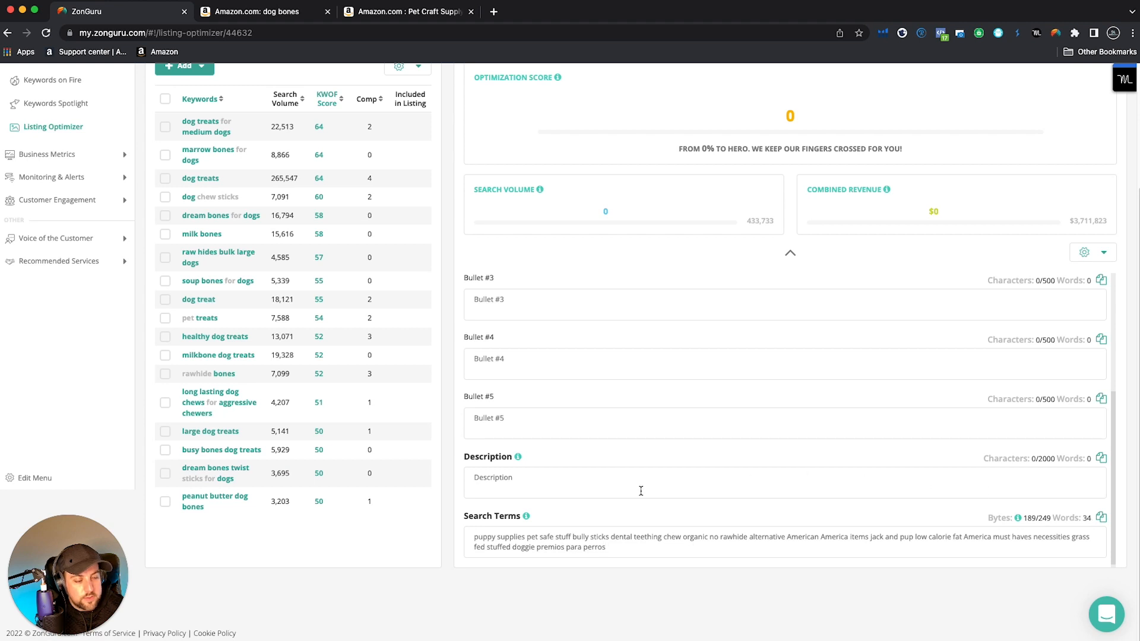
scroll(613, 489, "up", 1)
scroll(614, 488, "down", 1)
scroll(613, 484, "up", 5)
scroll(613, 487, "down", 5)
scroll(535, 478, "up", 10)
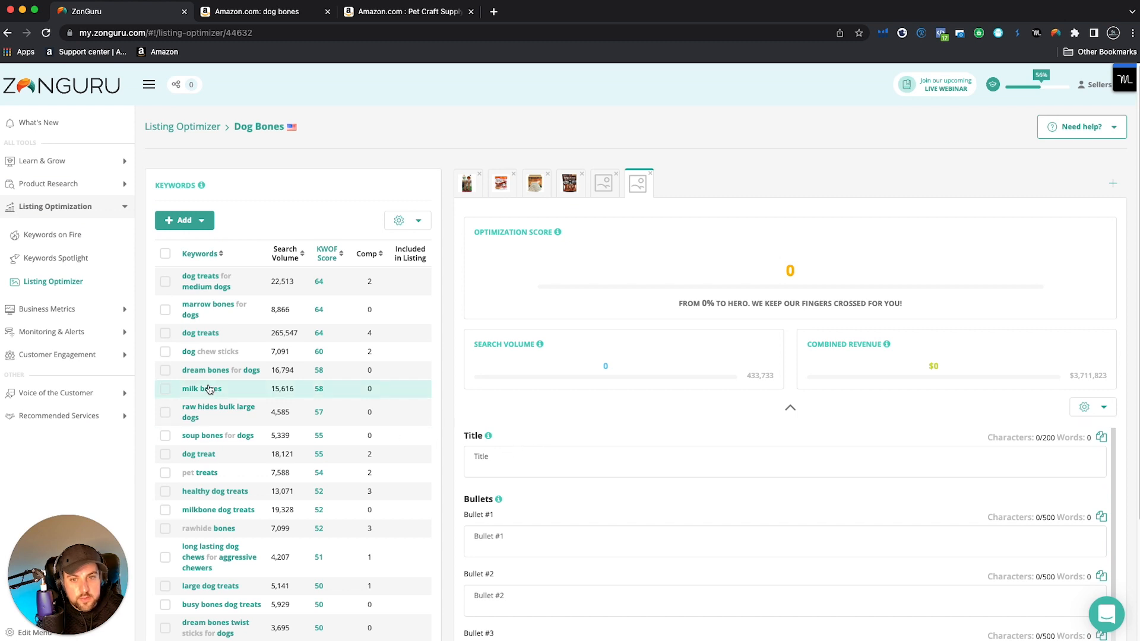
scroll(333, 344, "down", 3)
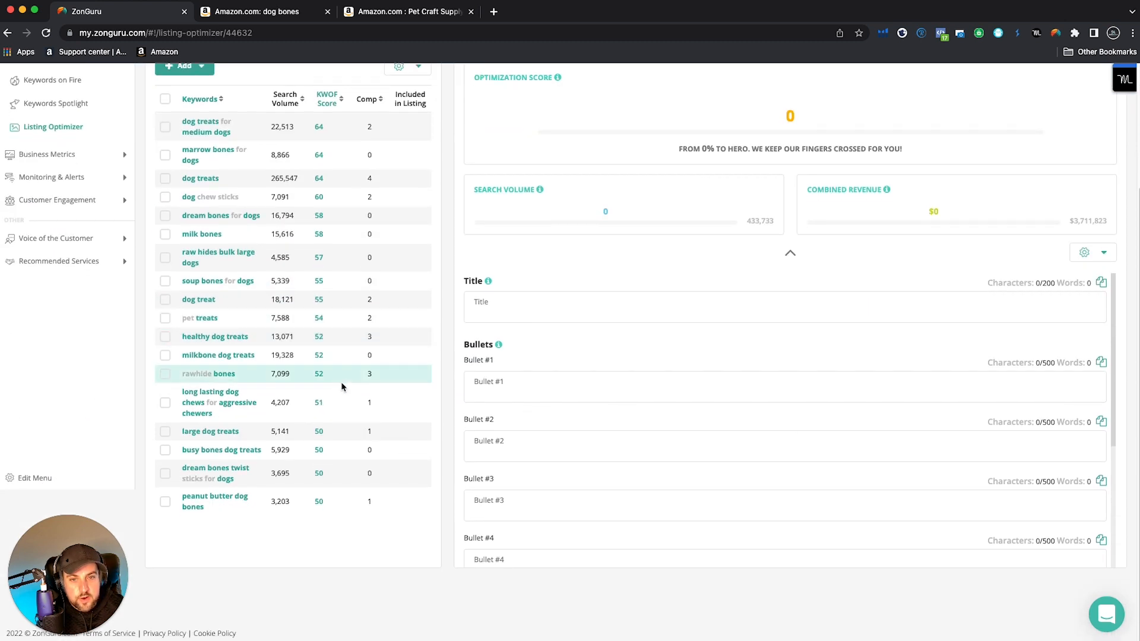
scroll(279, 362, "up", 3)
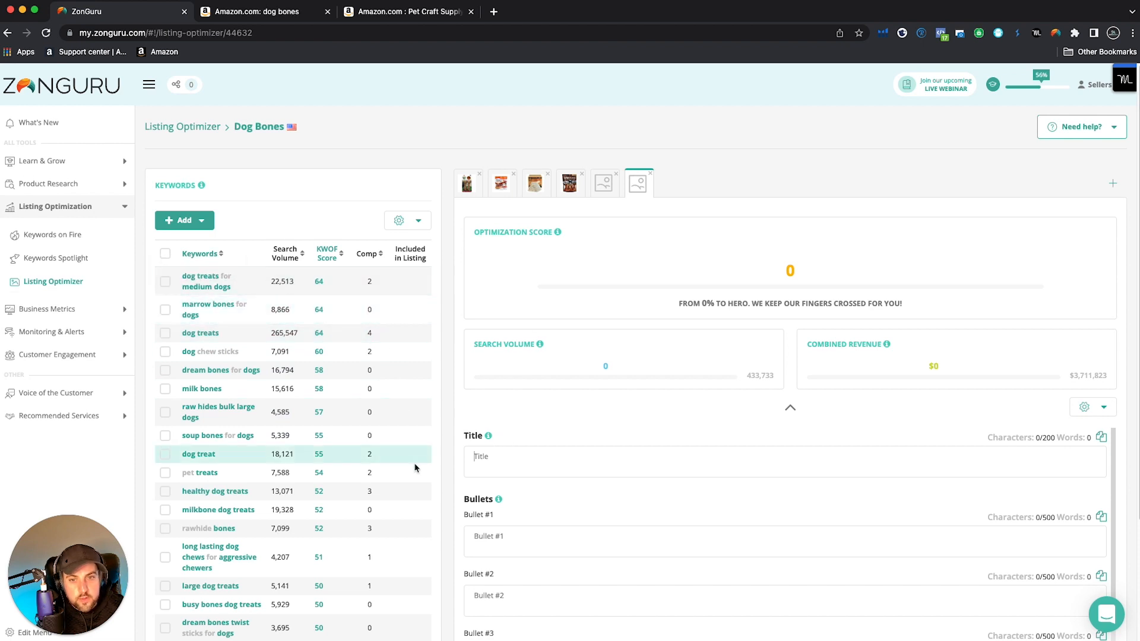
- Try adding "treats" to the end of the search terms, check its effect on the keywords and score, and remove it
left_click(201, 282)
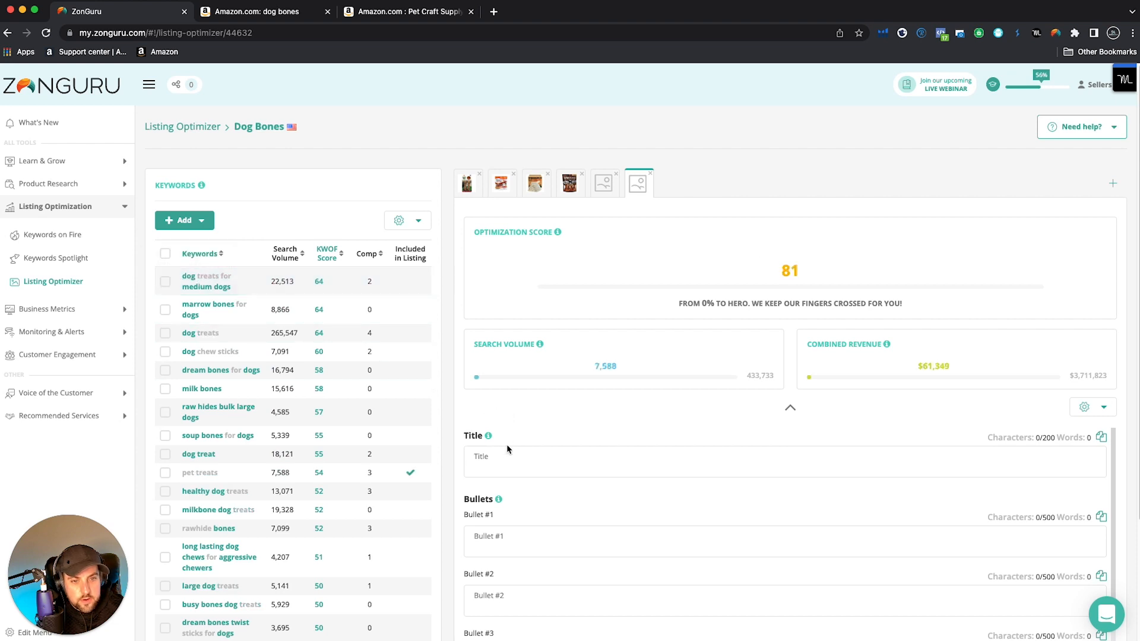
scroll(544, 508, "down", 10)
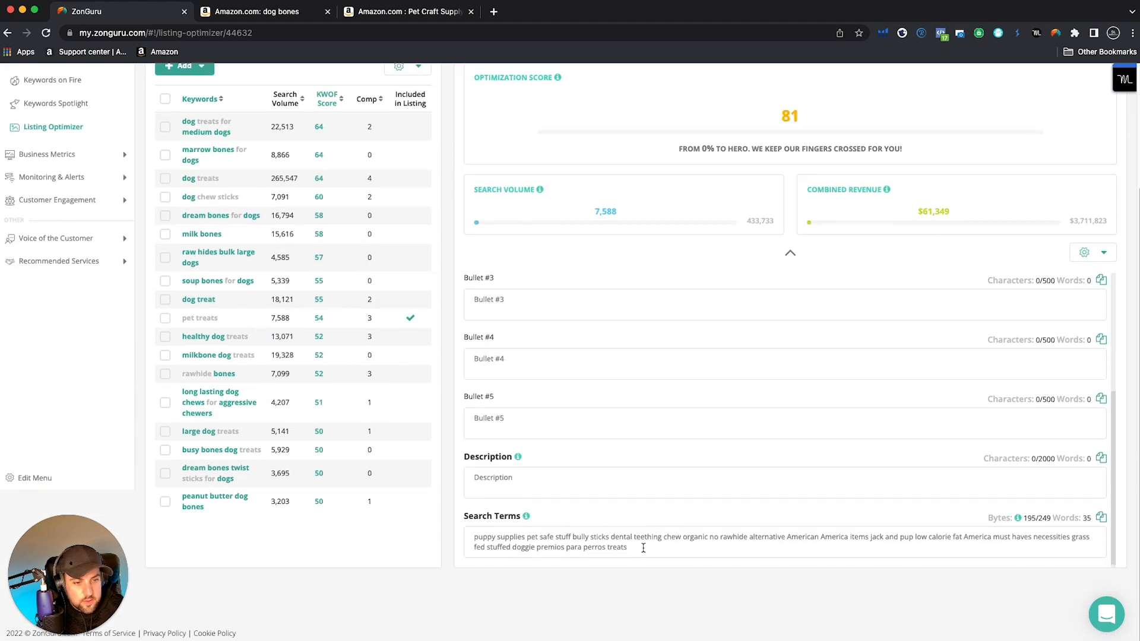
scroll(555, 433, "up", 10)
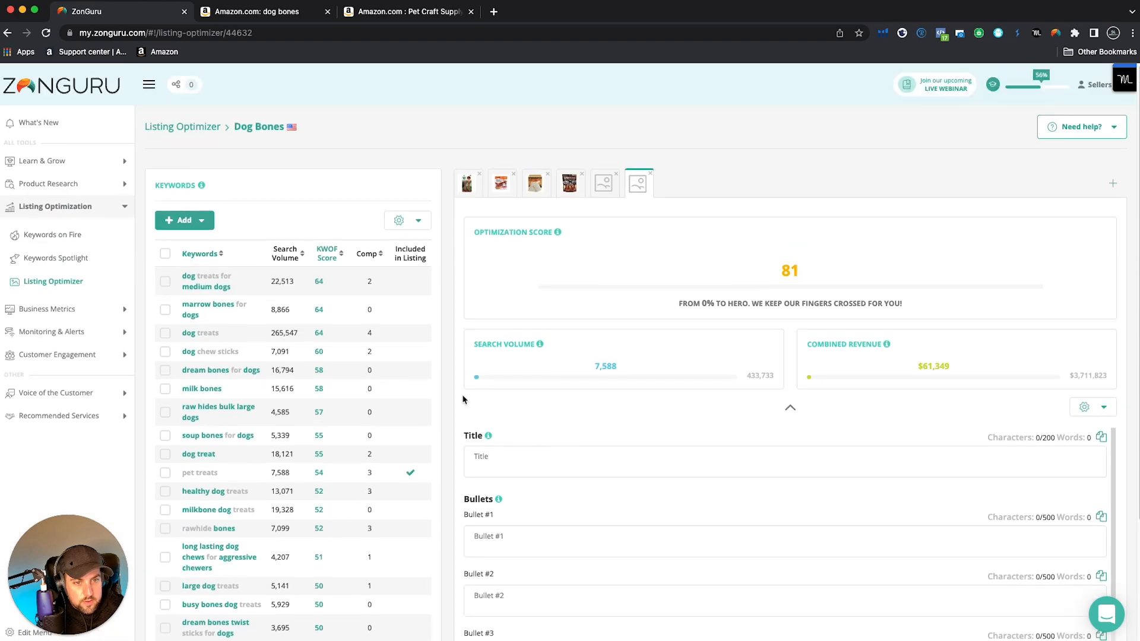
scroll(655, 481, "down", 3)
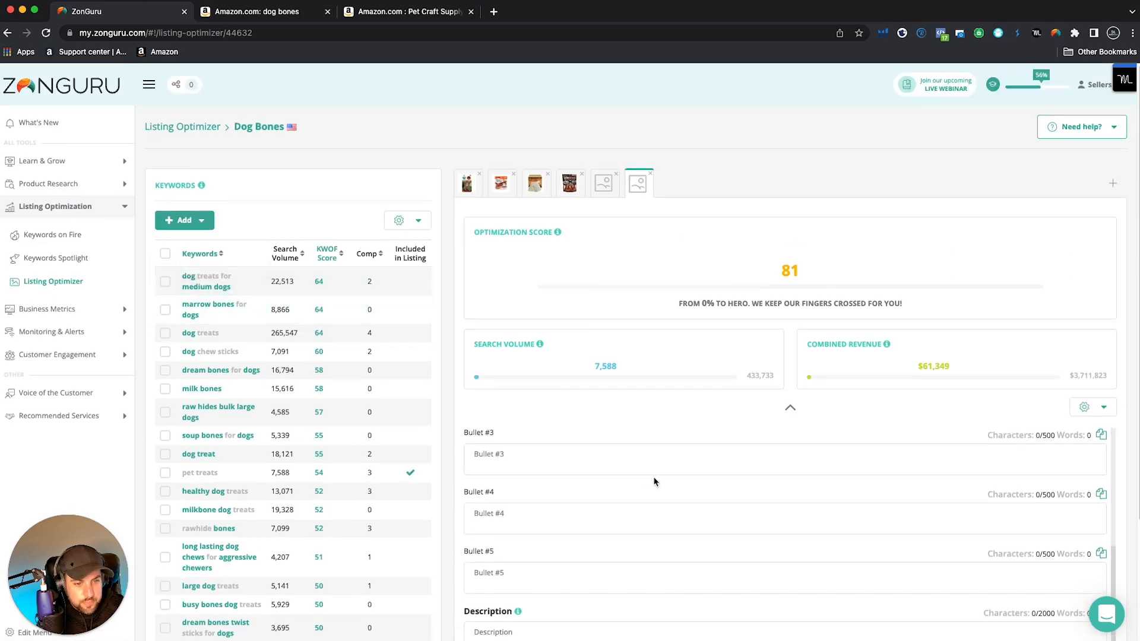
scroll(655, 480, "down", 3)
left_click_drag(626, 547, 606, 547)
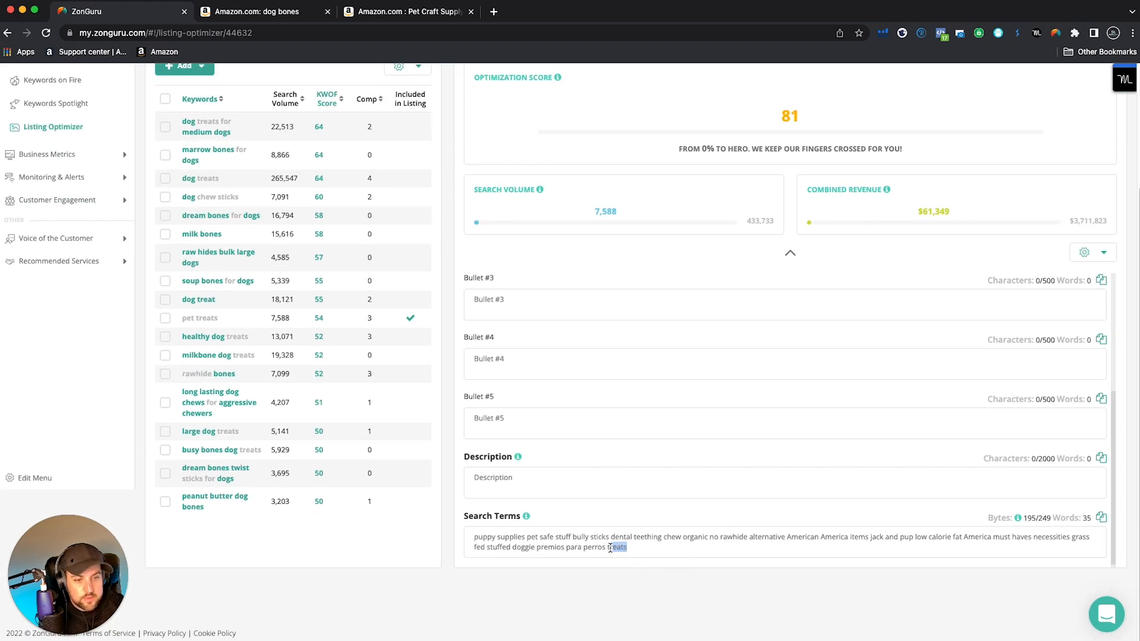
key("BackSpace")
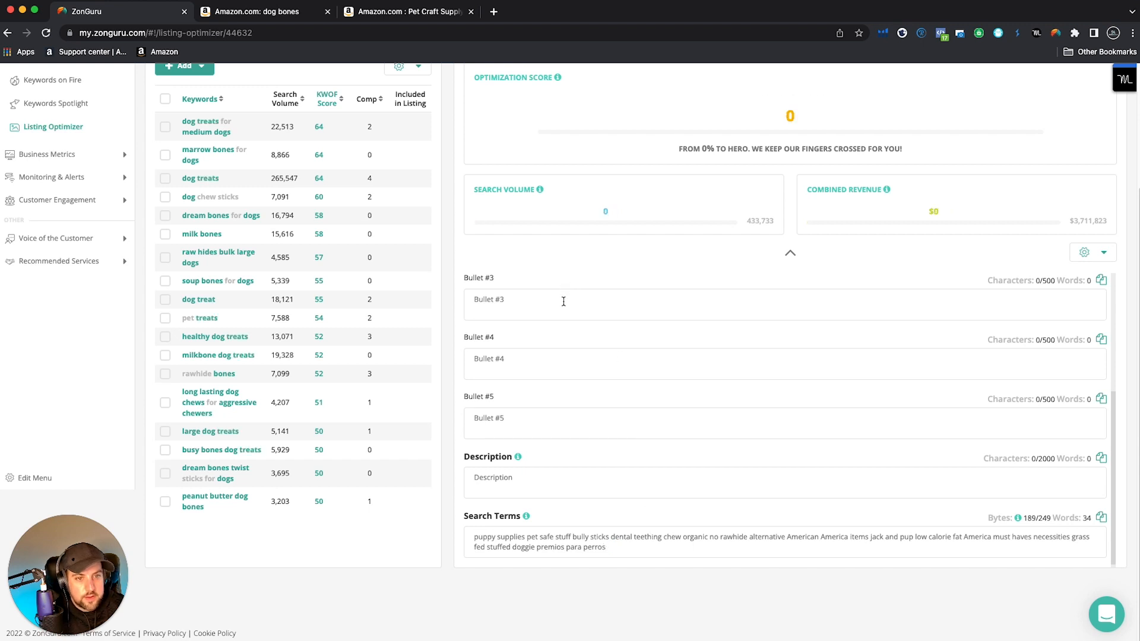
- Enter "Dog Treats For Medium Dogs" as the new listing's title
scroll(567, 334, "up", 6)
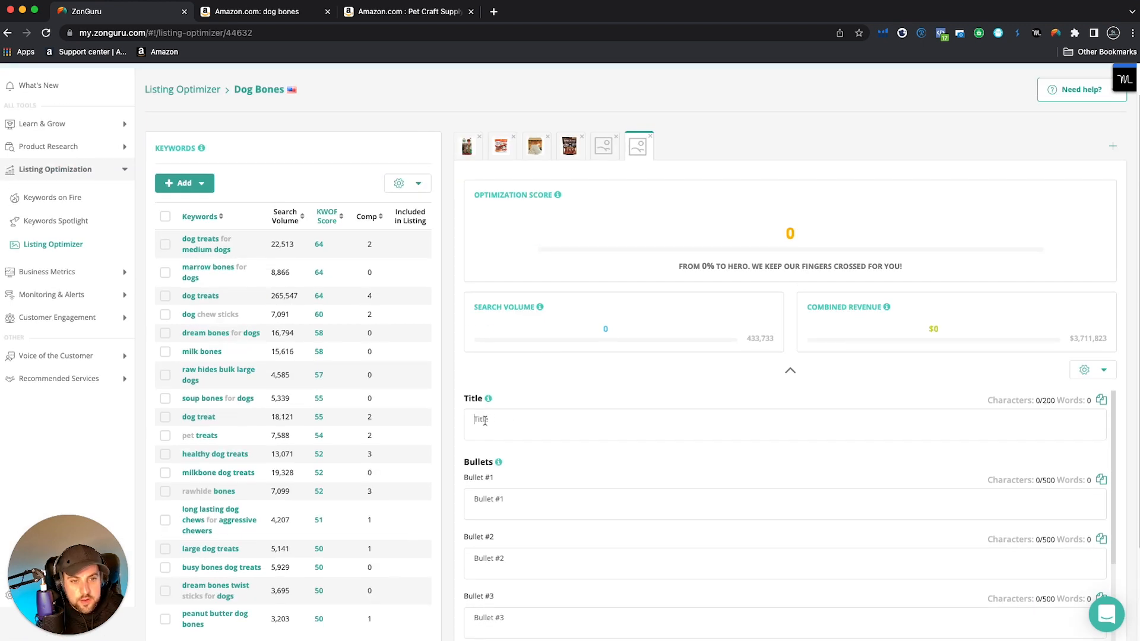
left_click(515, 422)
type("Dog Treats")
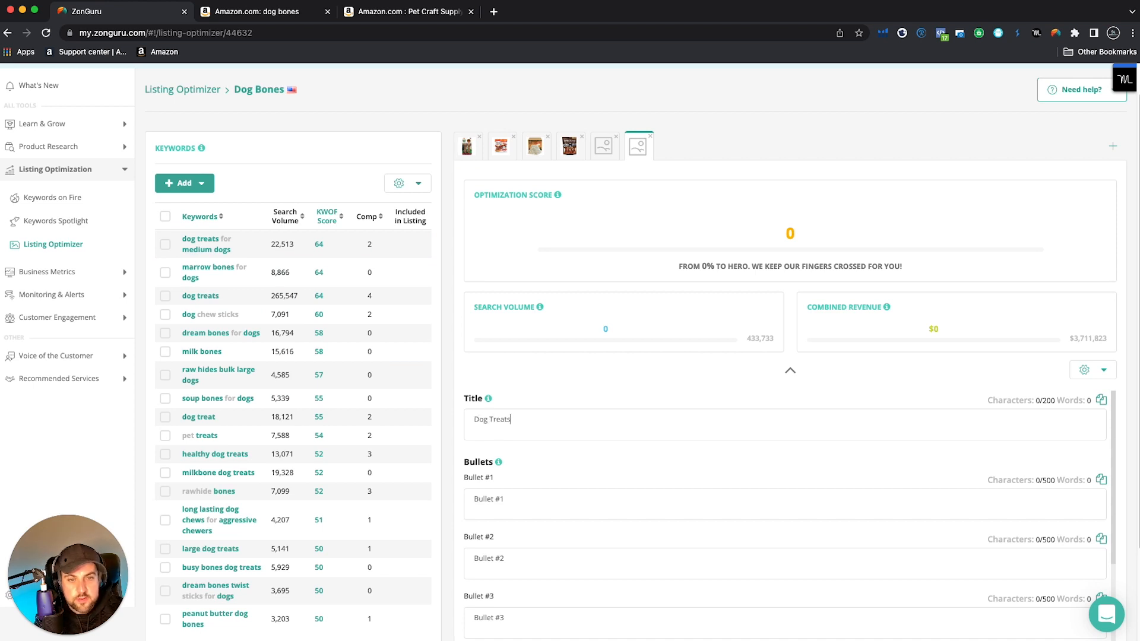
type(" For Medium DOgs")
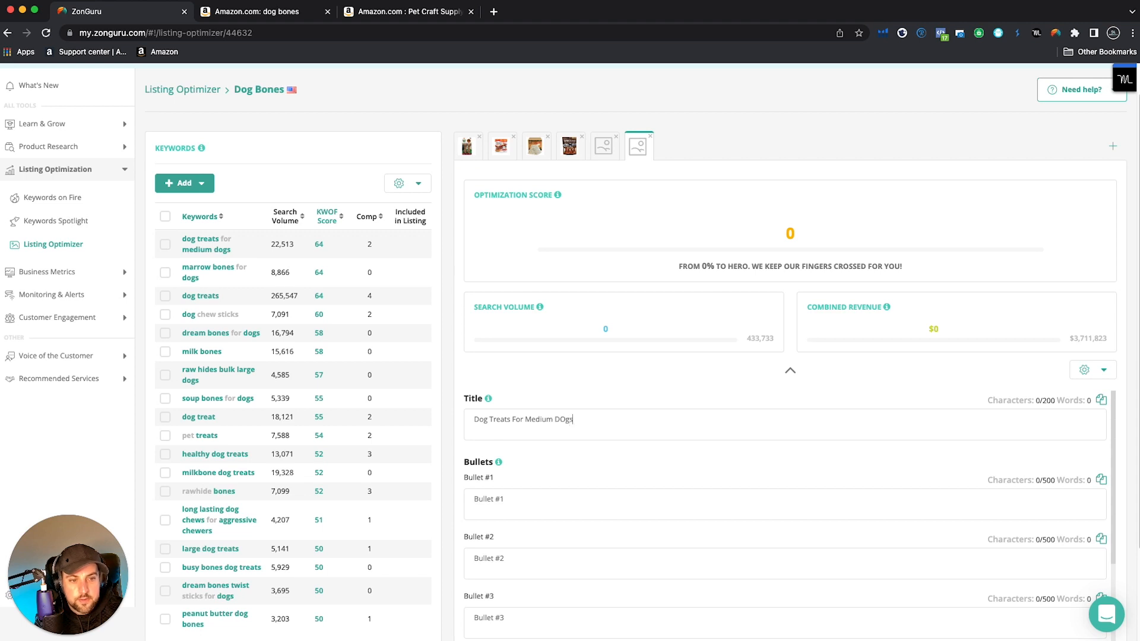
key("BackSpace")
key("BackSpace")
key("BackSpace")
type("ogs")
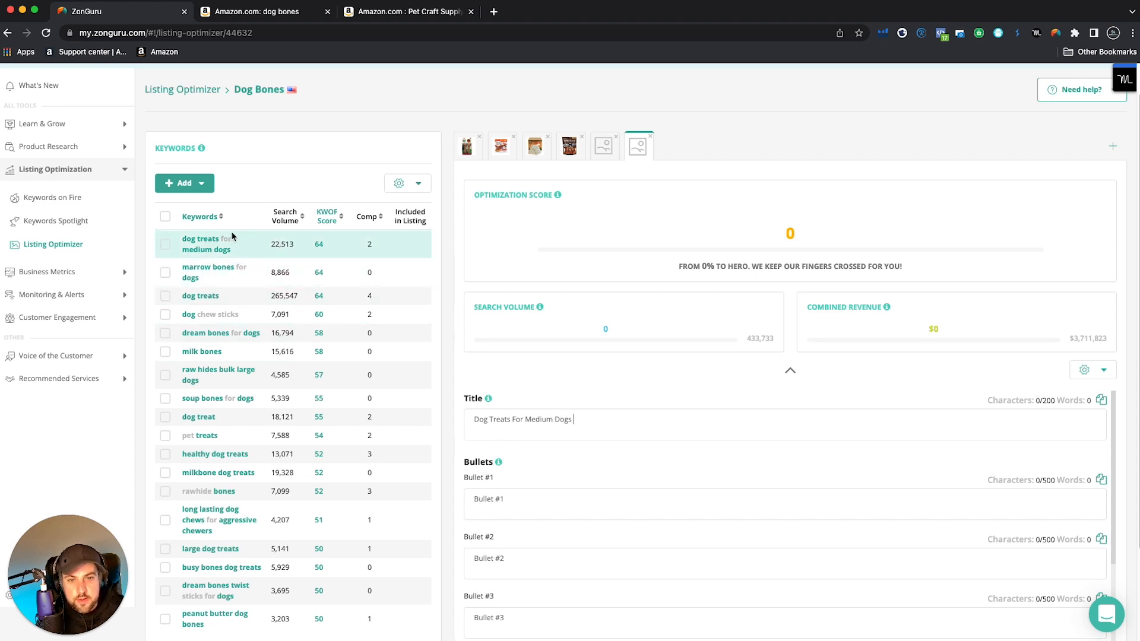
- Examine where the included keywords match in the new listing and compare its optimization score with the Pet Craft Supply listing's
mouse_move(411, 244)
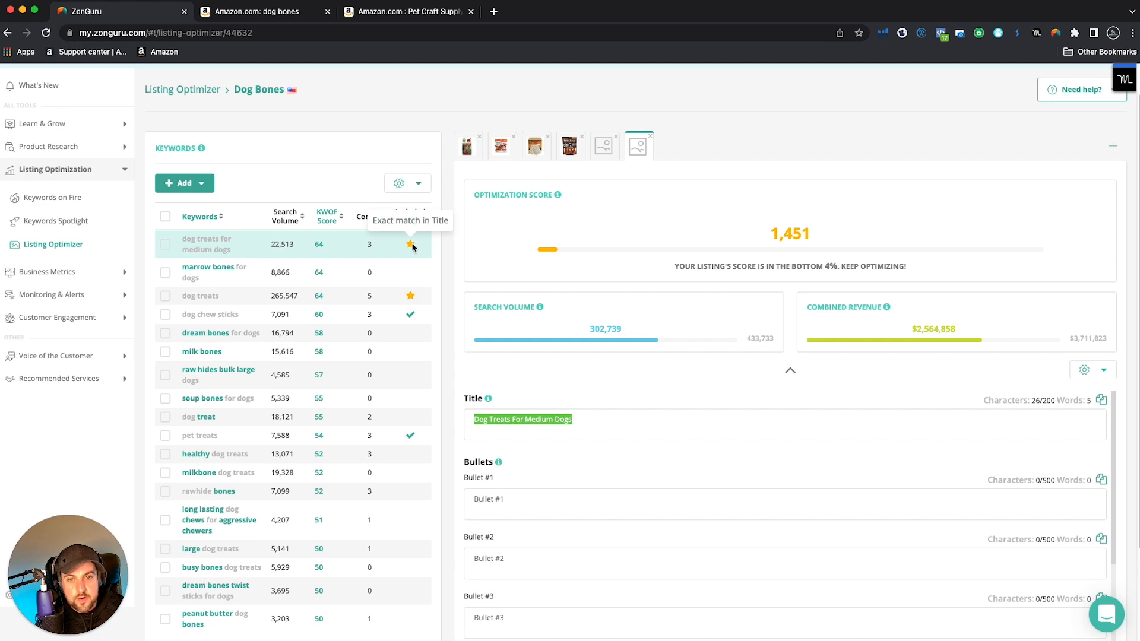
mouse_move(414, 298)
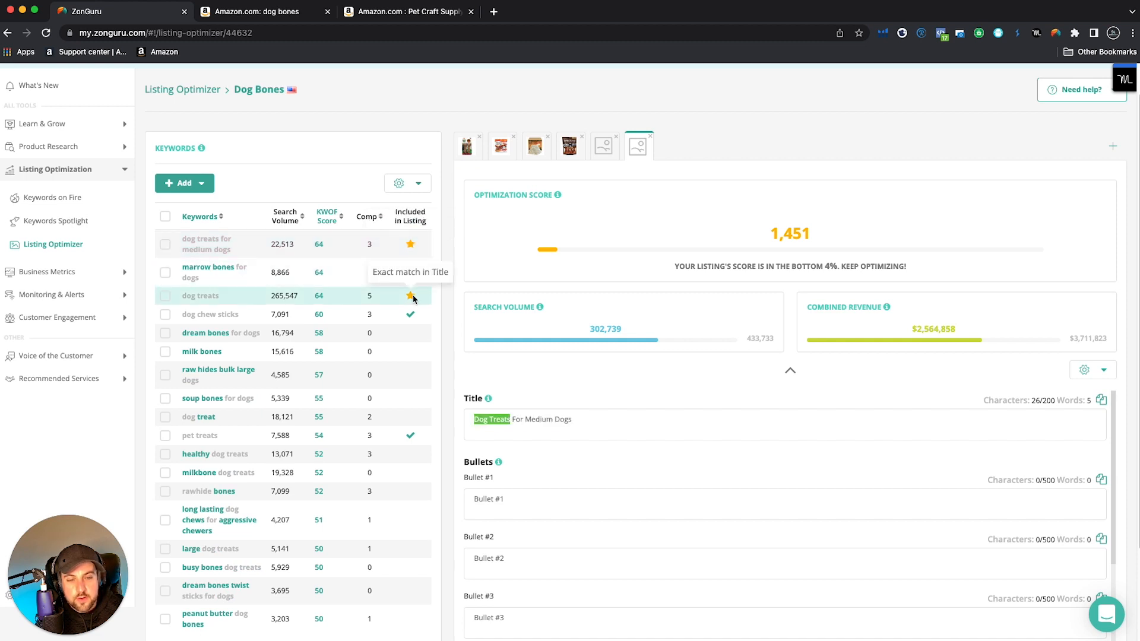
mouse_move(413, 321)
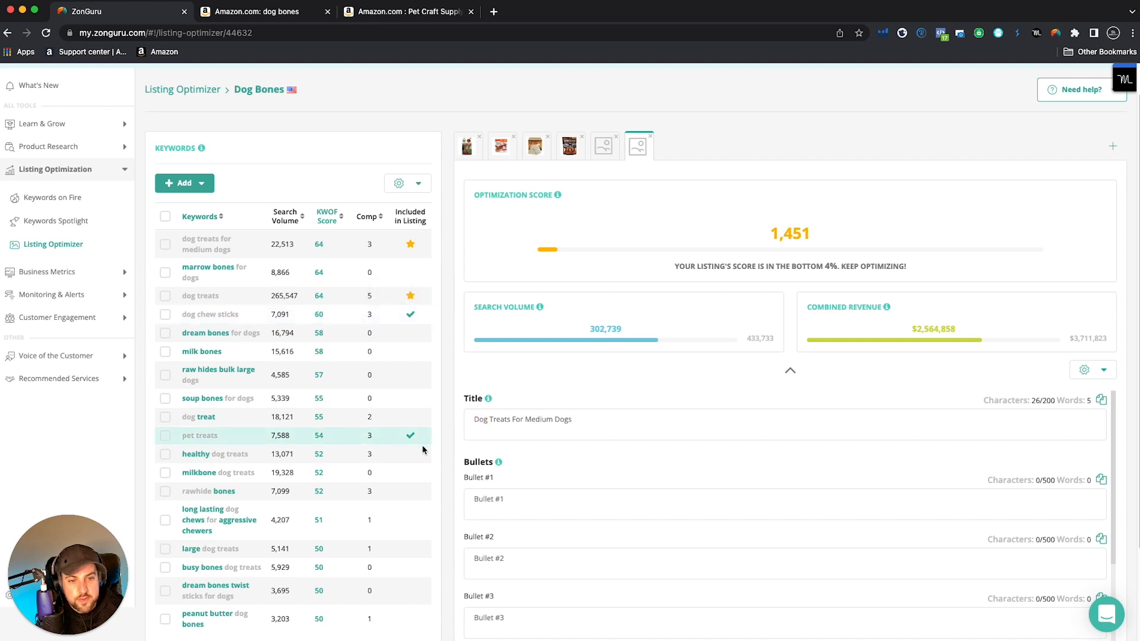
mouse_move(413, 438)
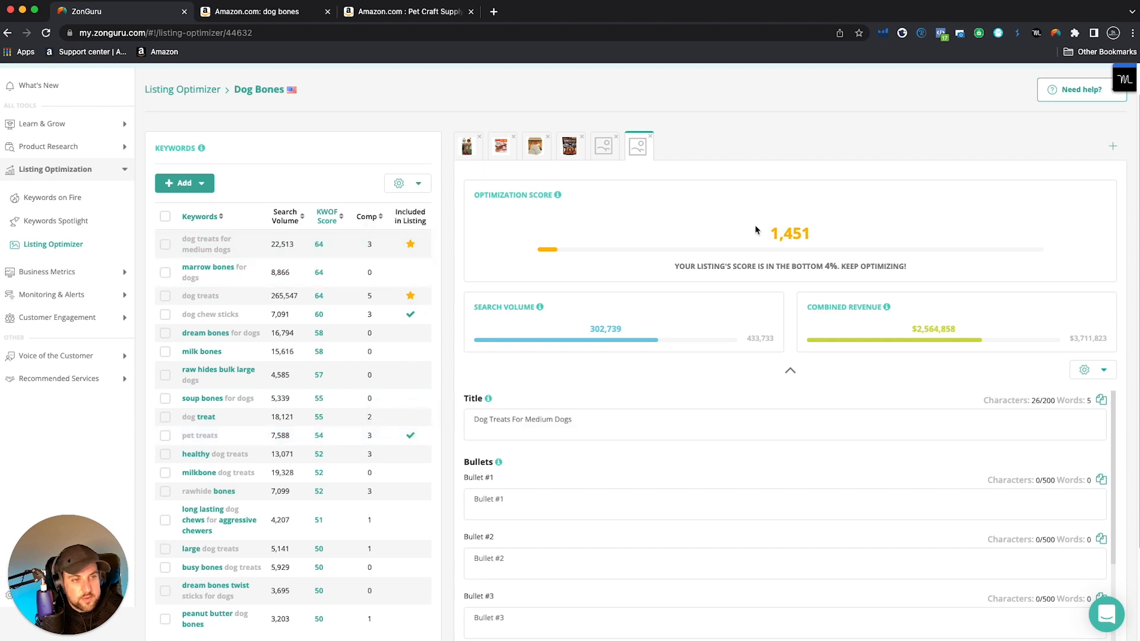
scroll(618, 499, "down", 5)
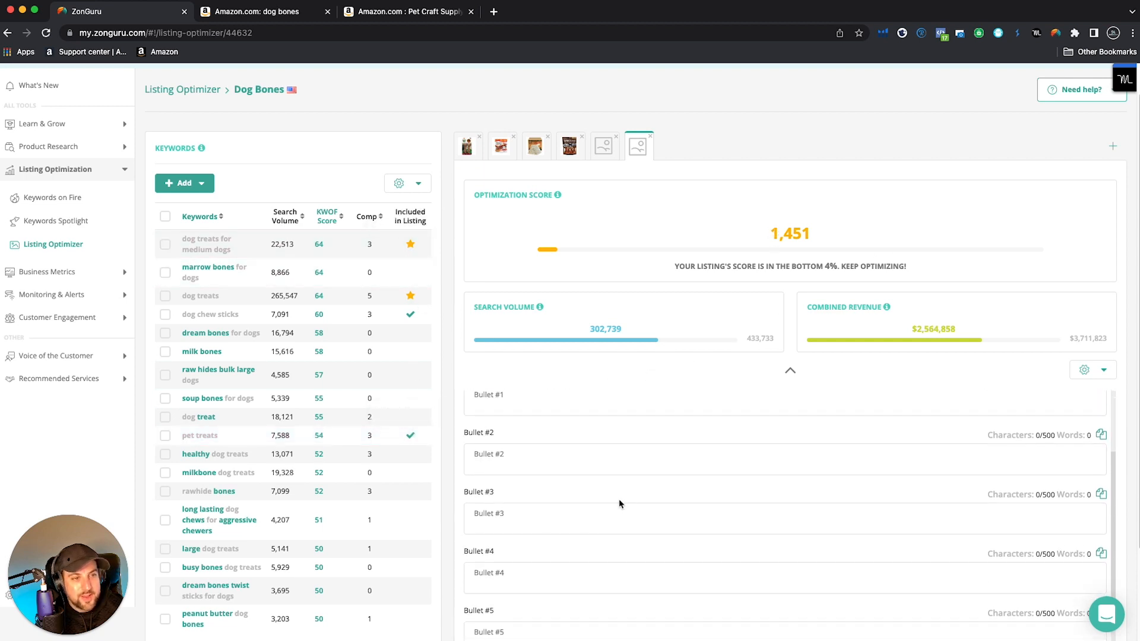
scroll(596, 498, "up", 10)
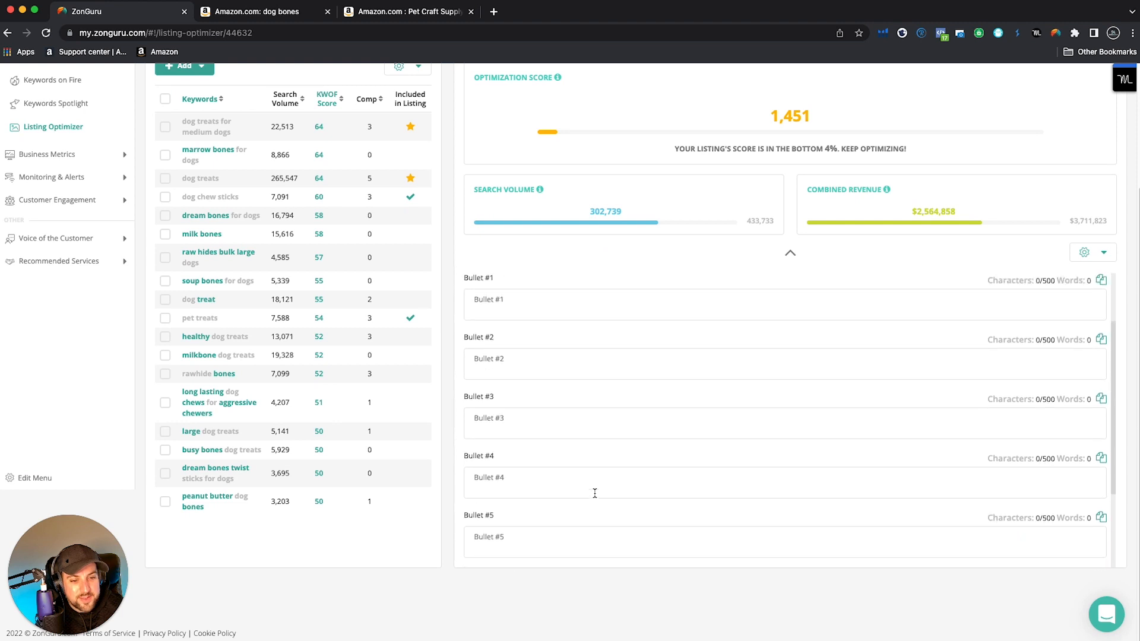
left_click(616, 181)
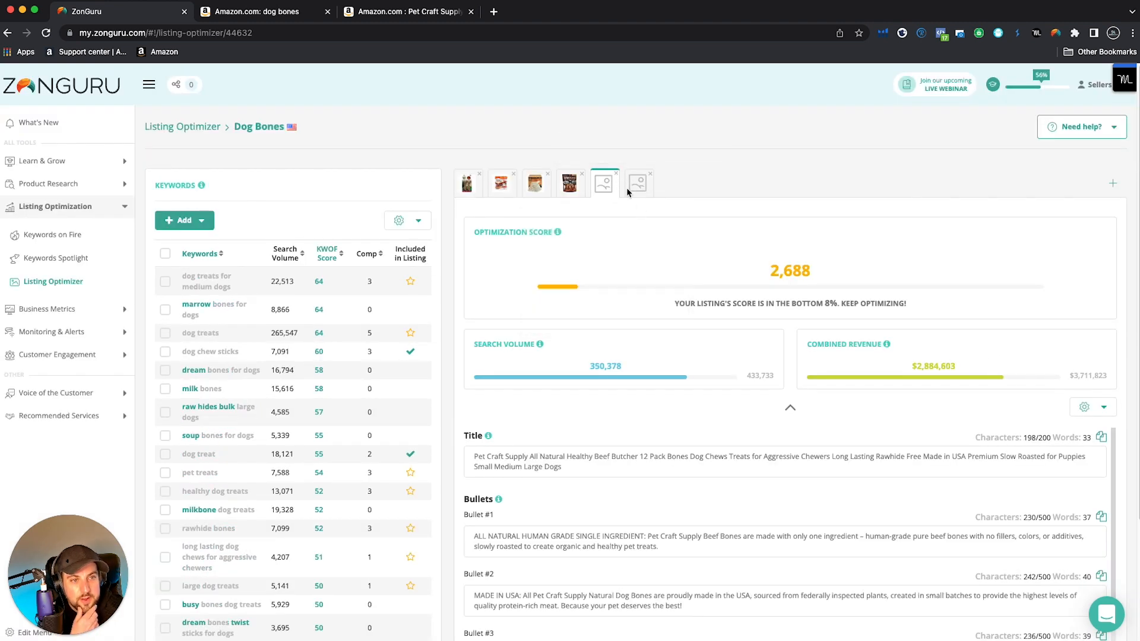
left_click(638, 184)
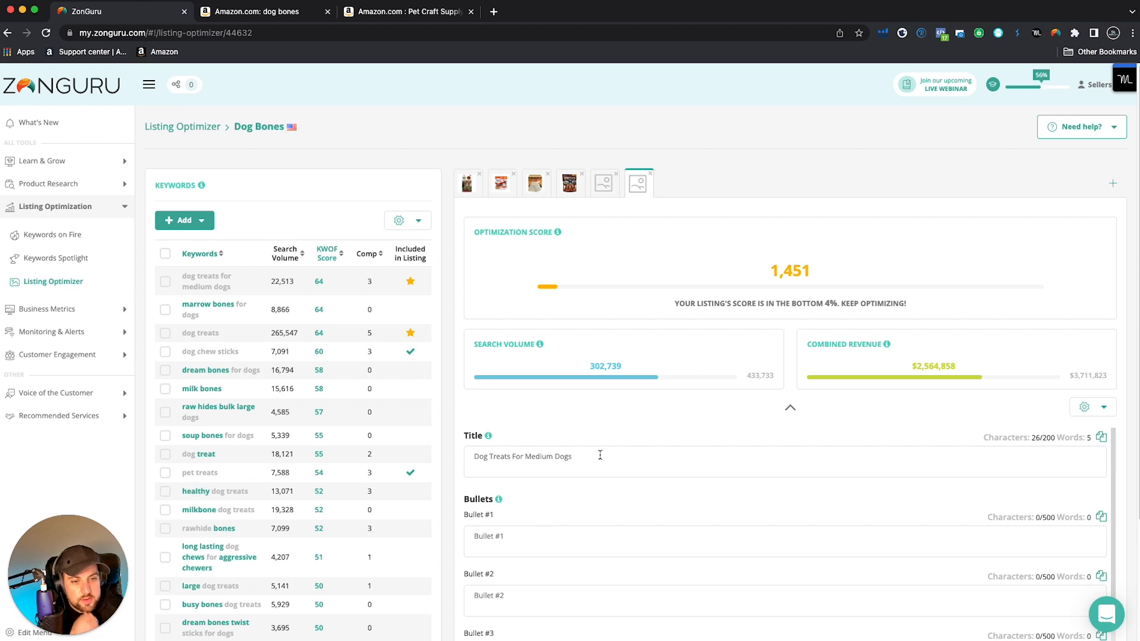
- Extend the new listing's title with " - Marrow Bones, Raw Hides in Bulk," after "Dog Treats For Medium Dogs"
type("-")
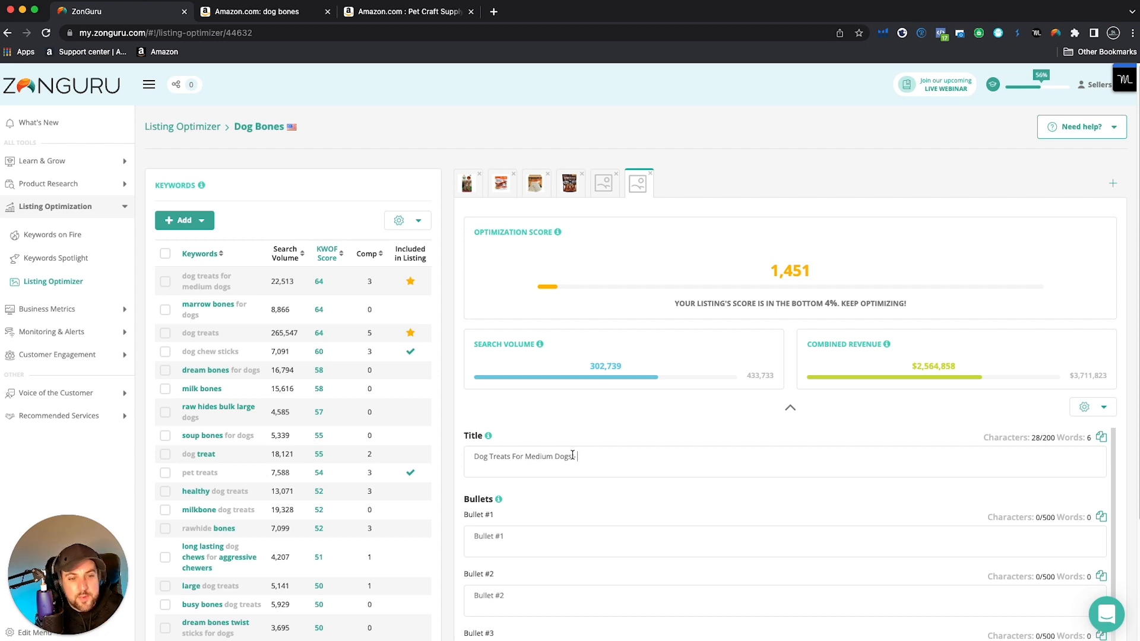
left_click_drag(574, 461, 584, 460)
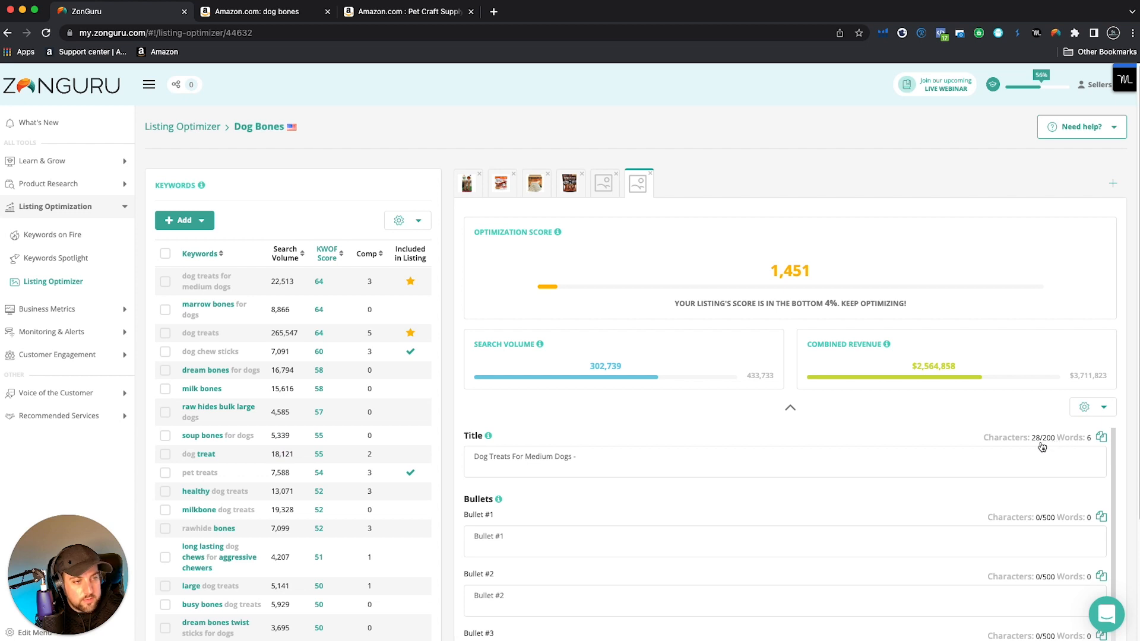
left_click(598, 455)
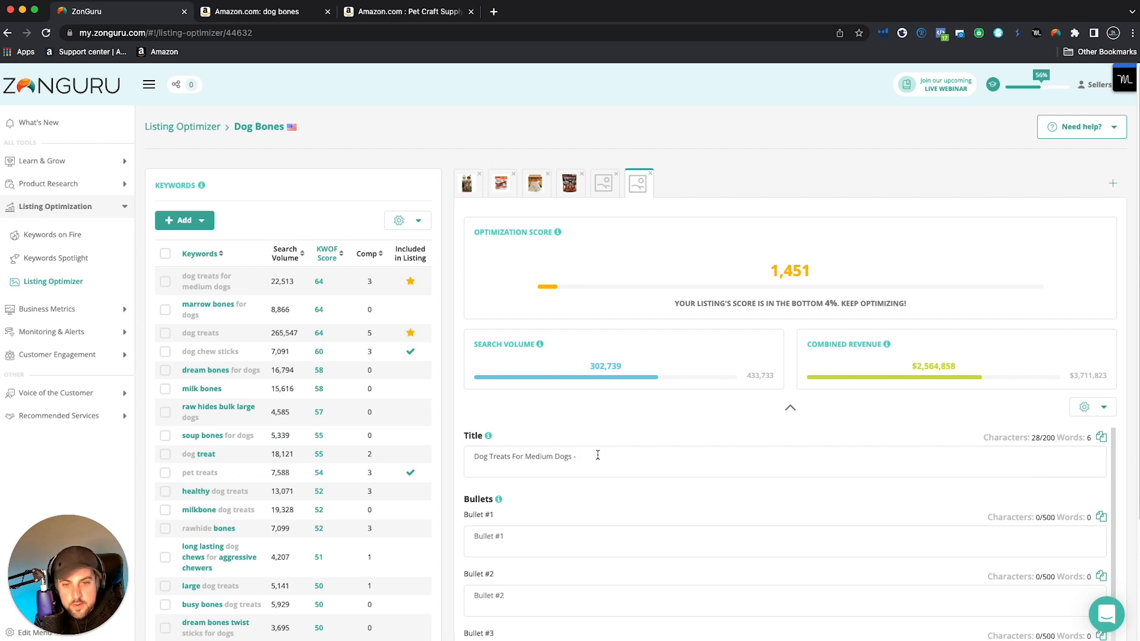
type("Marrow")
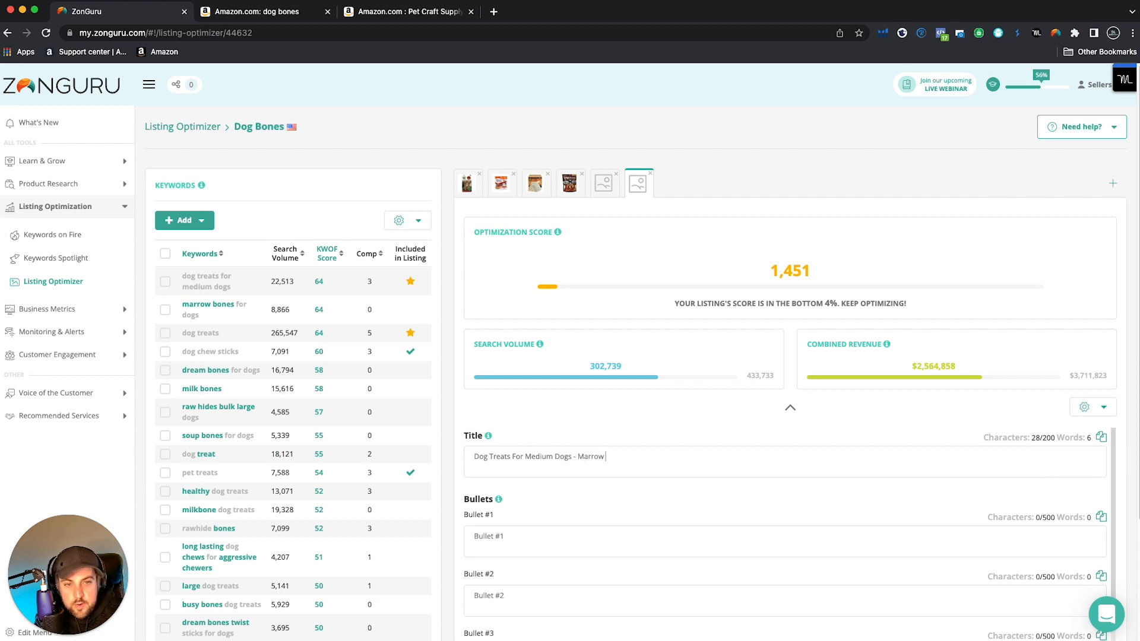
type(" Bones, Raw")
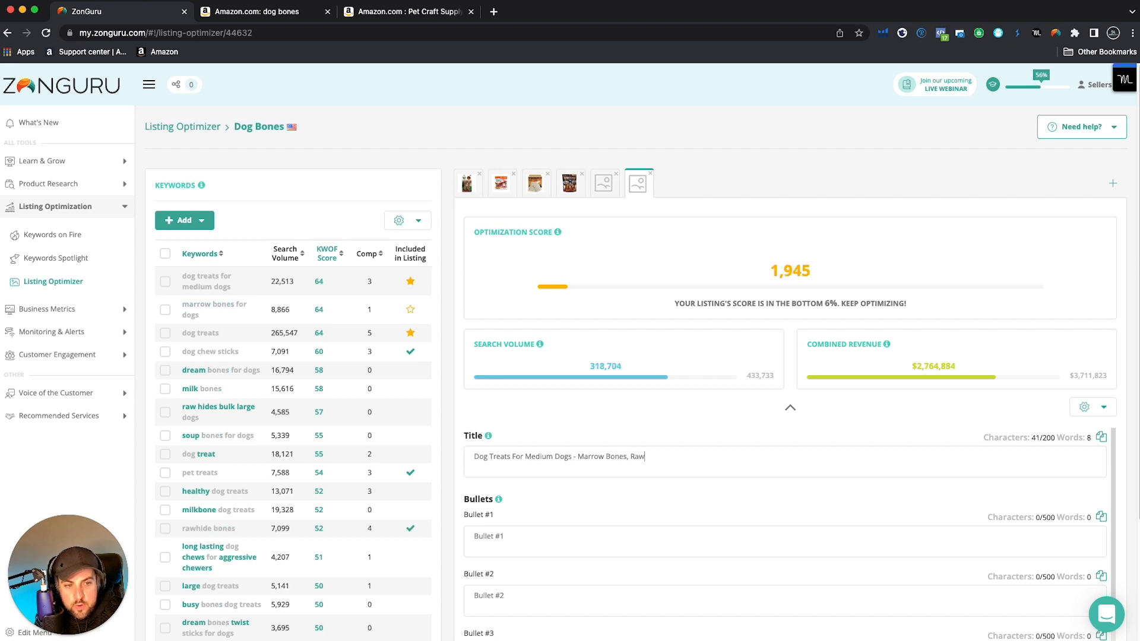
type(" Hides Bu")
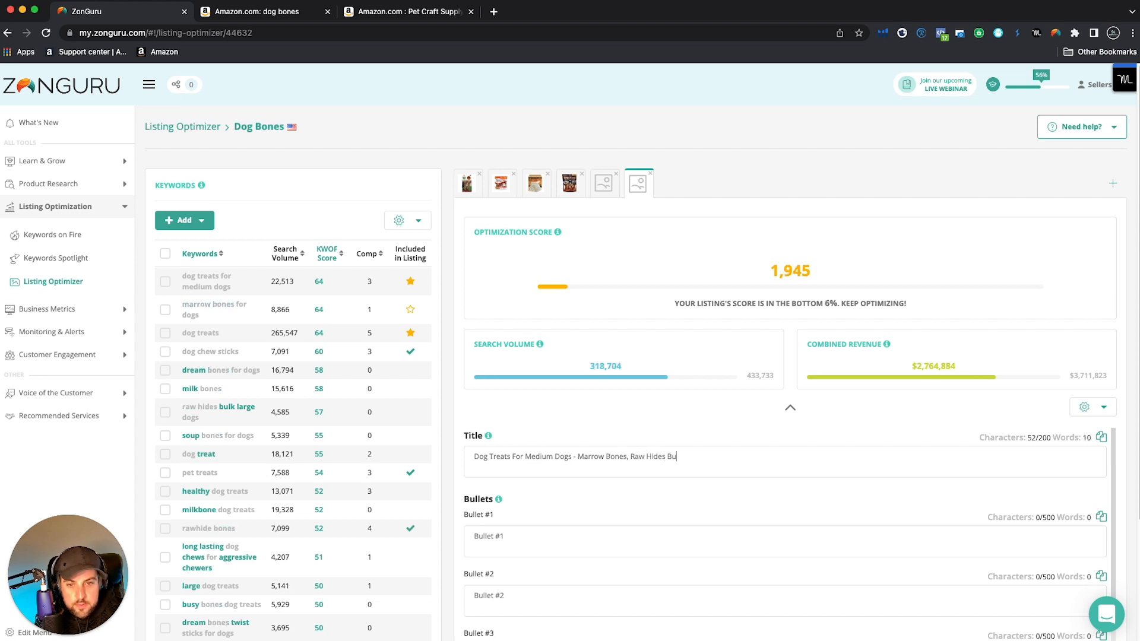
type("lk")
key("BackSpace")
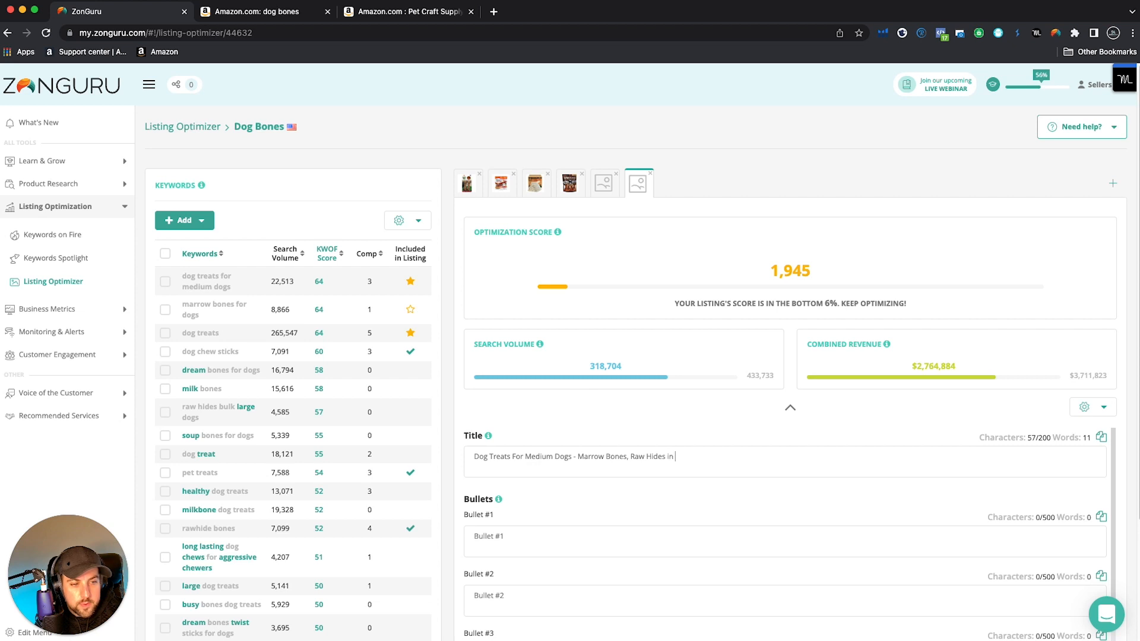
type("k,")
scroll(275, 492, "down", 2)
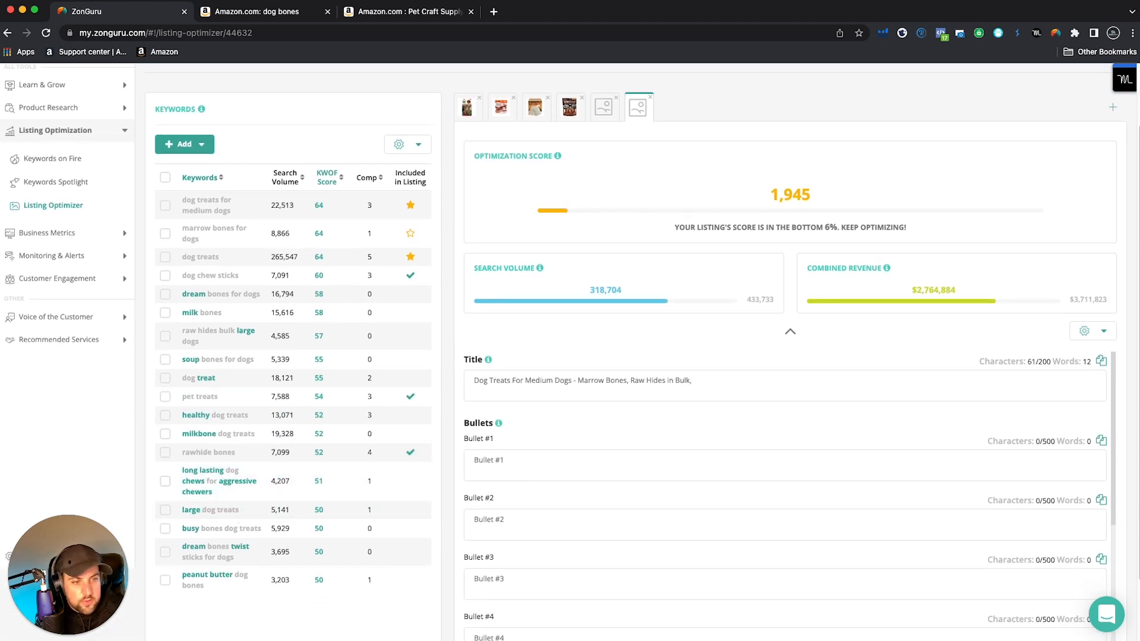
- Add "Long Lasting Dog Chews for Agressive Chewers" to the end of the title
type("Long")
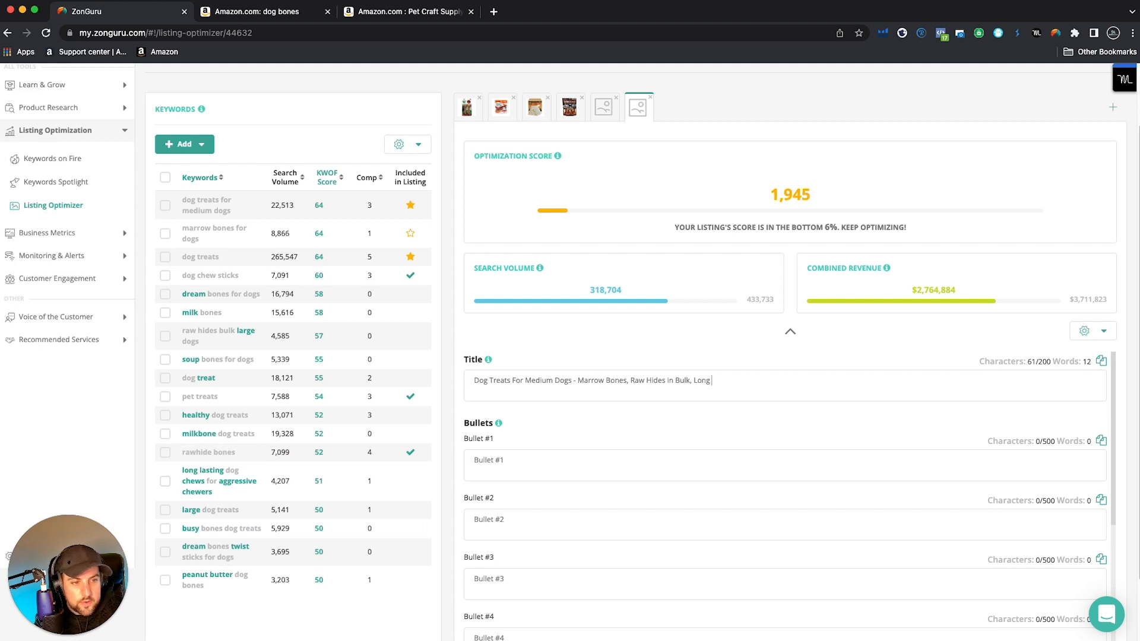
type(" Lasting Dog")
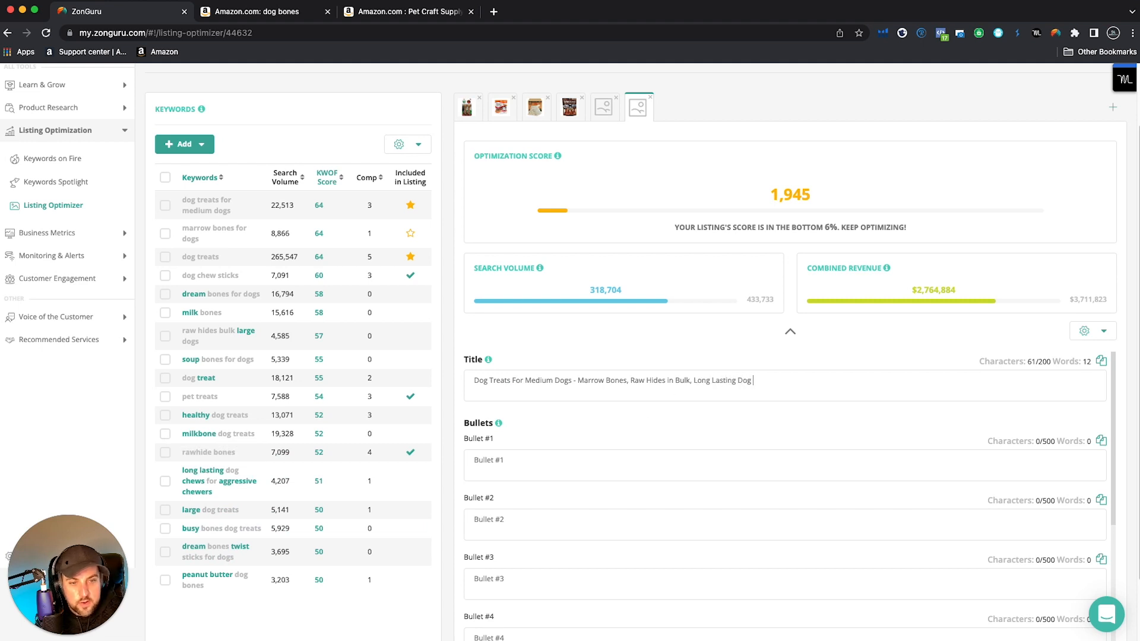
type(" Chews For ")
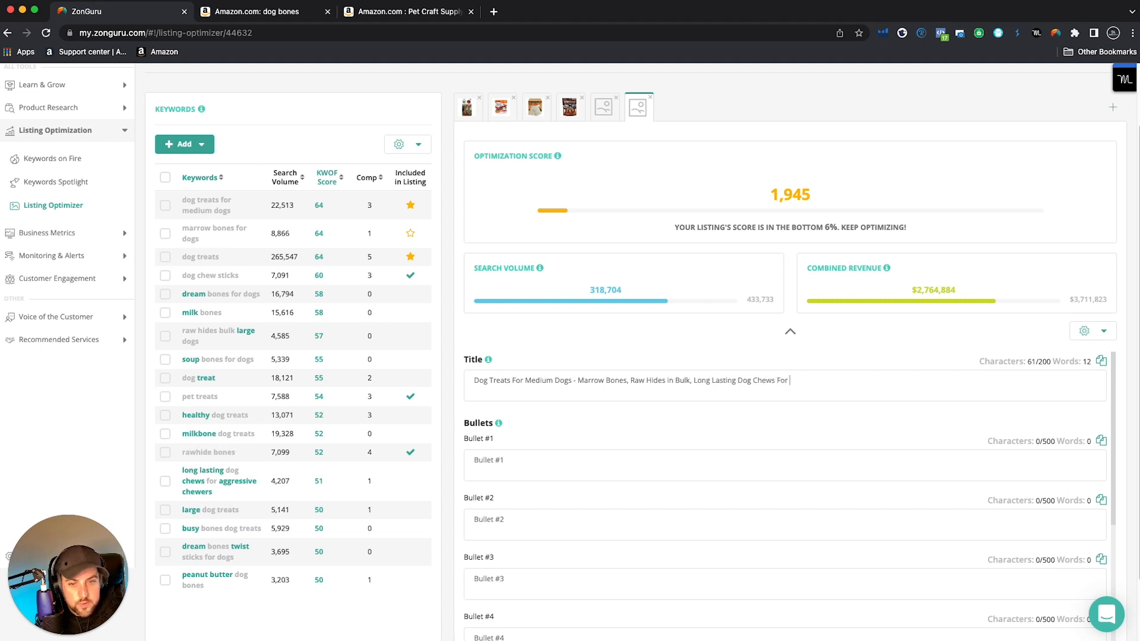
type("Agressive Chewers")
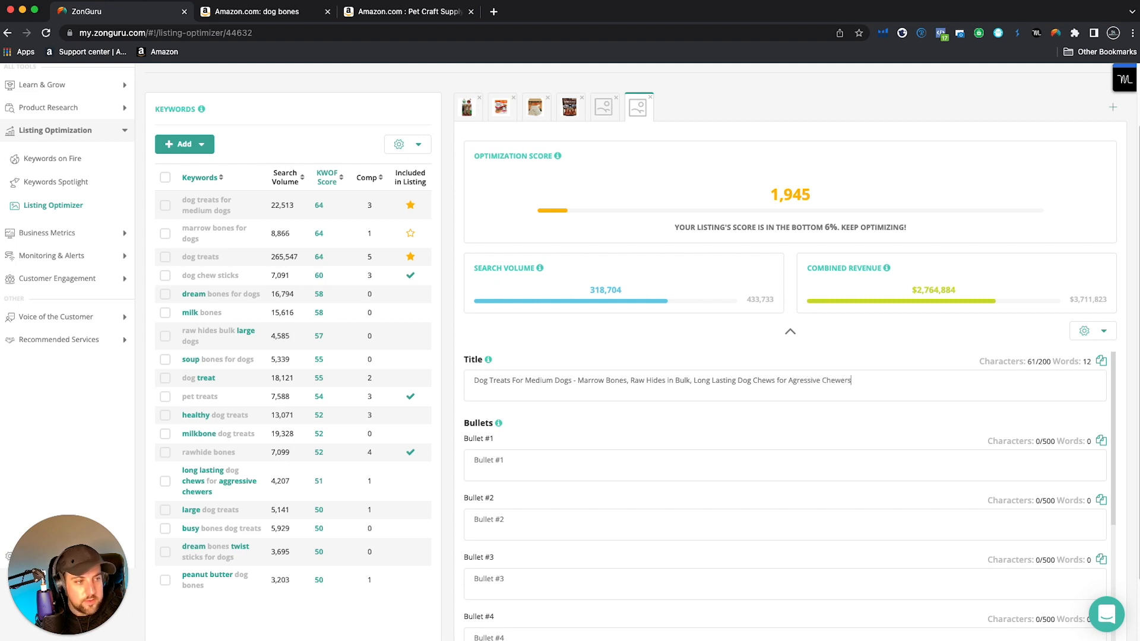
key("Tab")
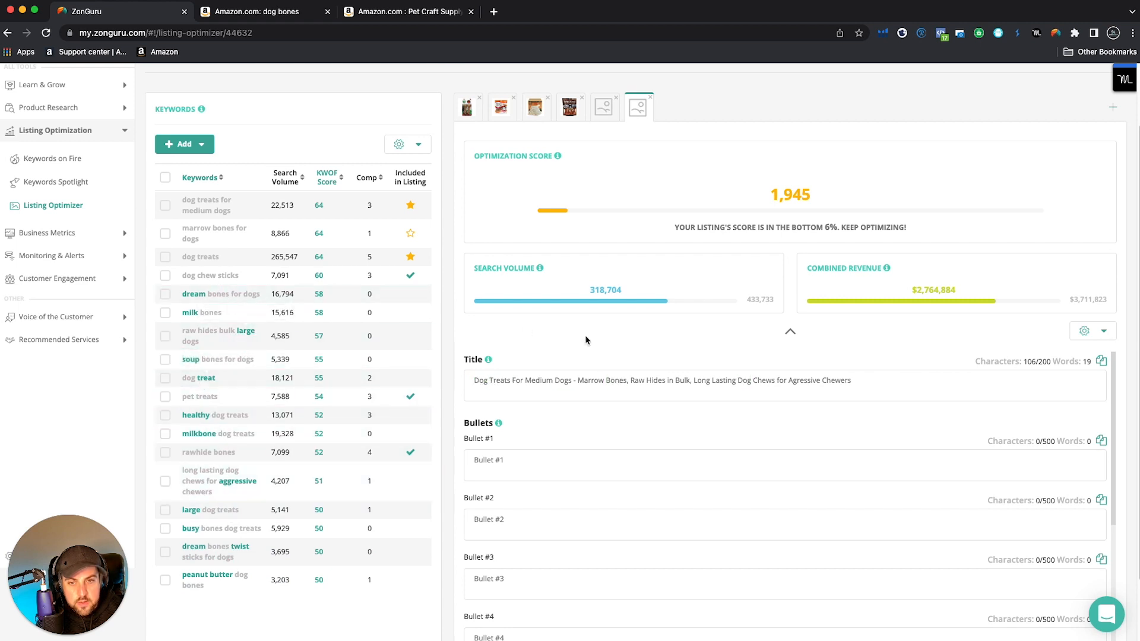
- Append " - Great Healthy Dog Treats For Your Pet" to the title
left_click(922, 386)
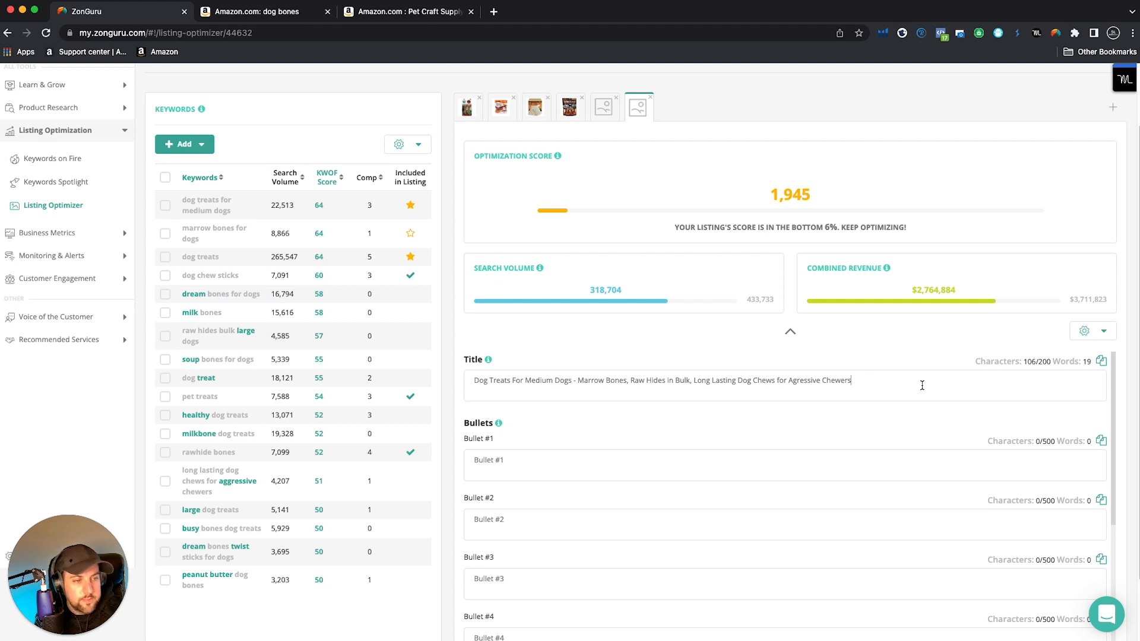
type("-")
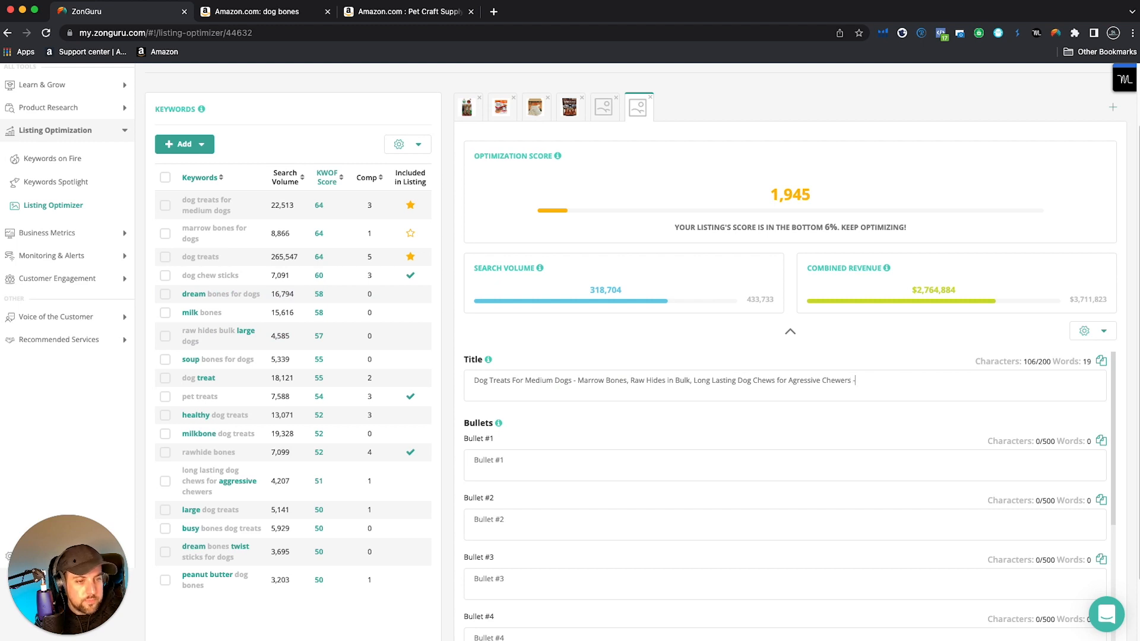
type(" Gr")
type("eats ")
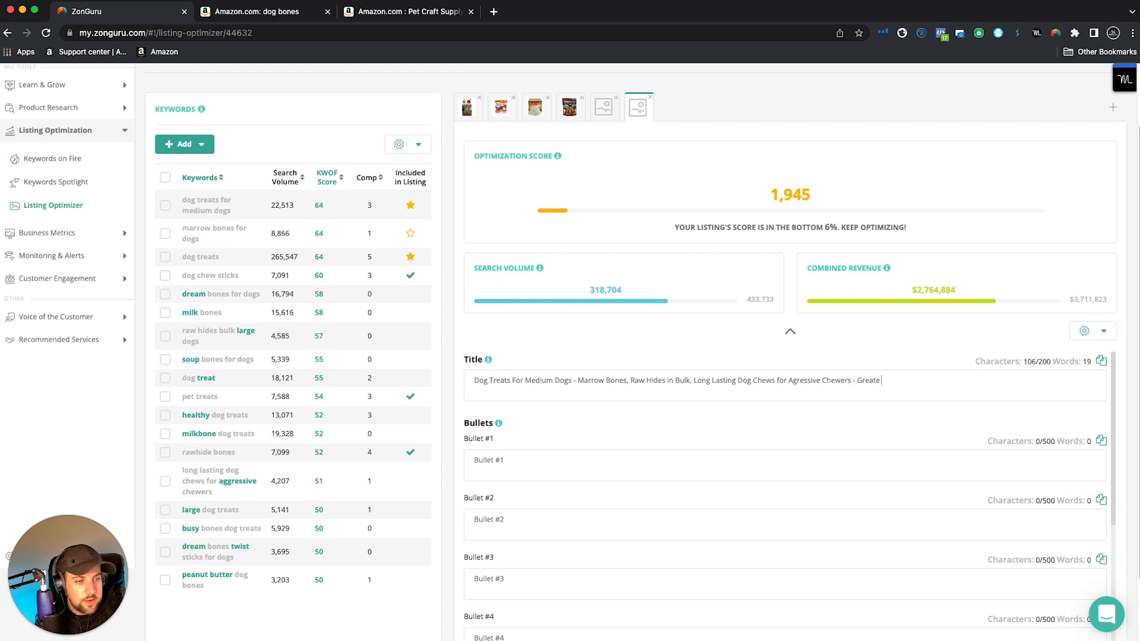
type("F")
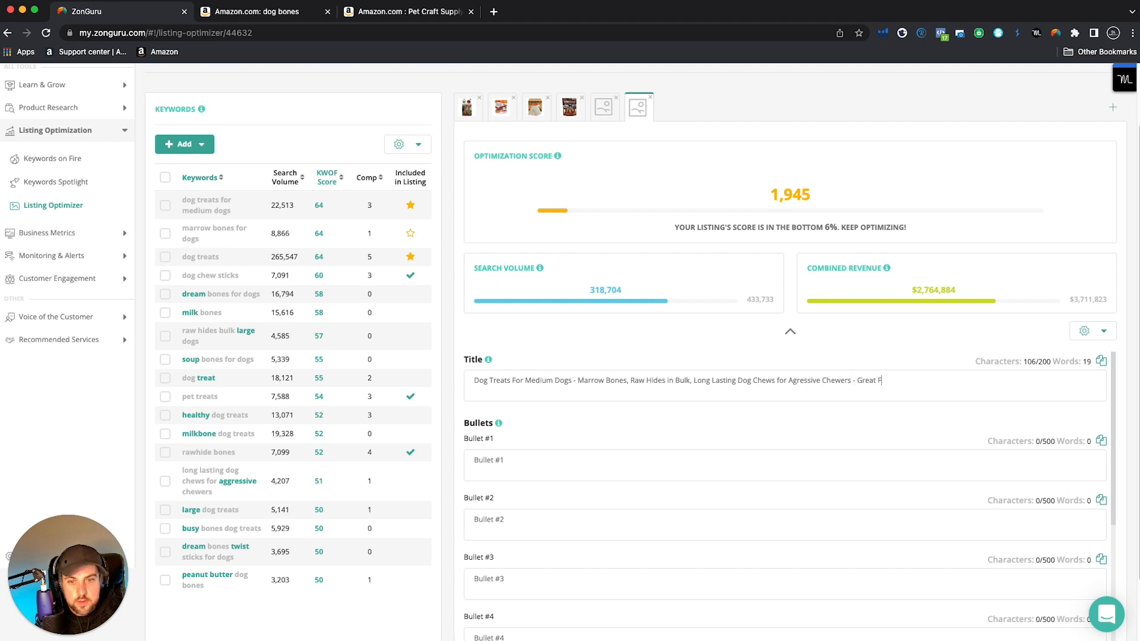
type("or")
key("BackSpace")
key("BackSpace")
key("BackSpace")
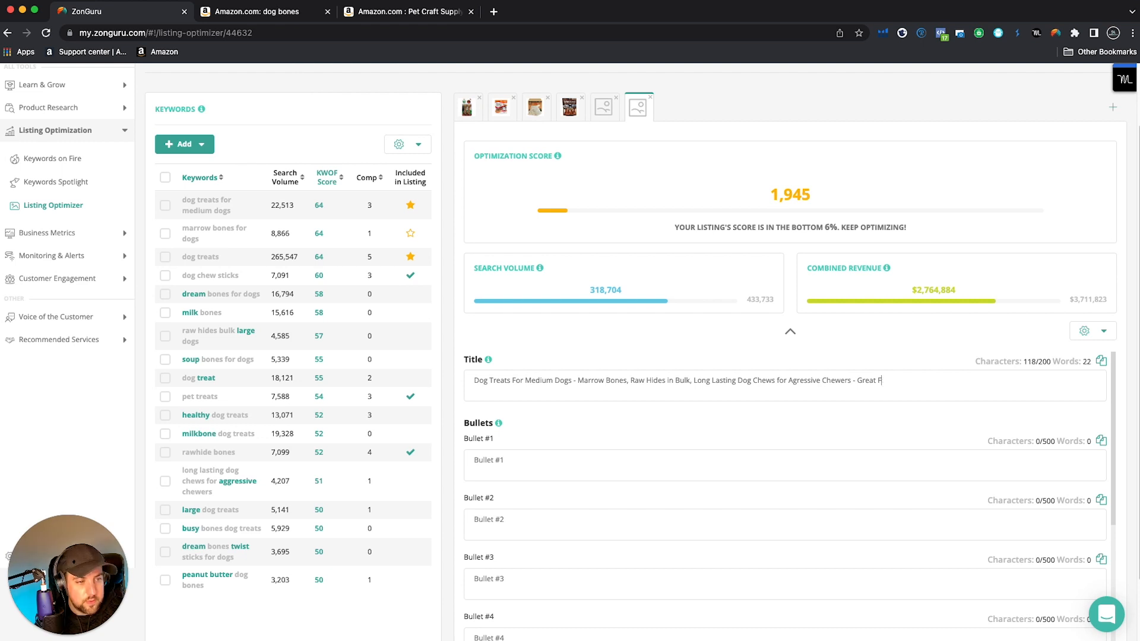
type("Healthy ")
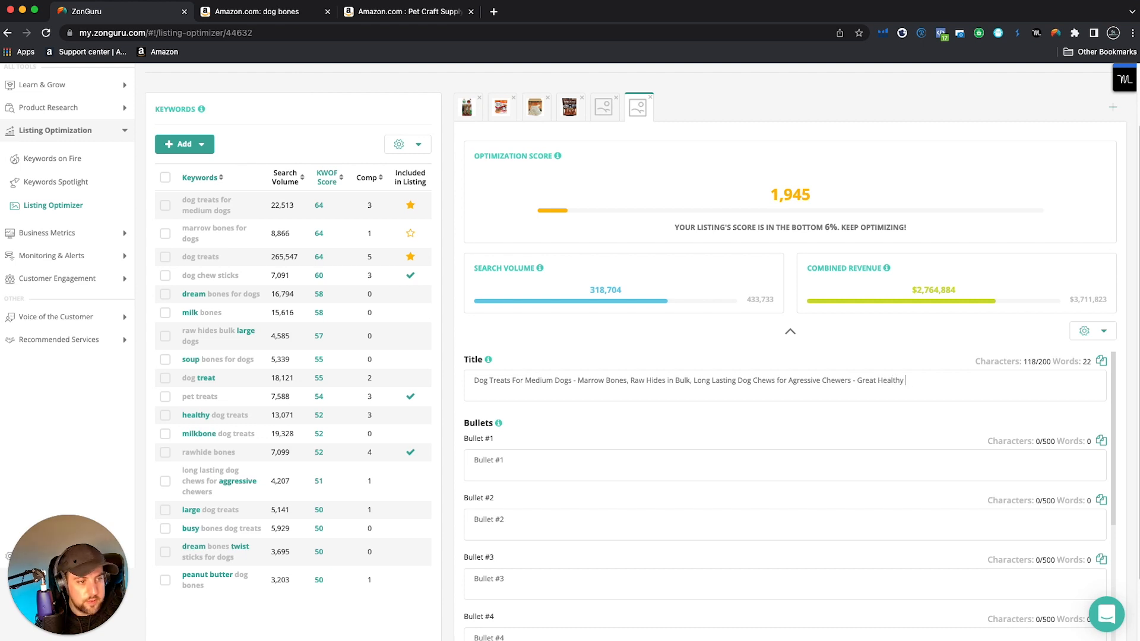
type("Dog Treats For")
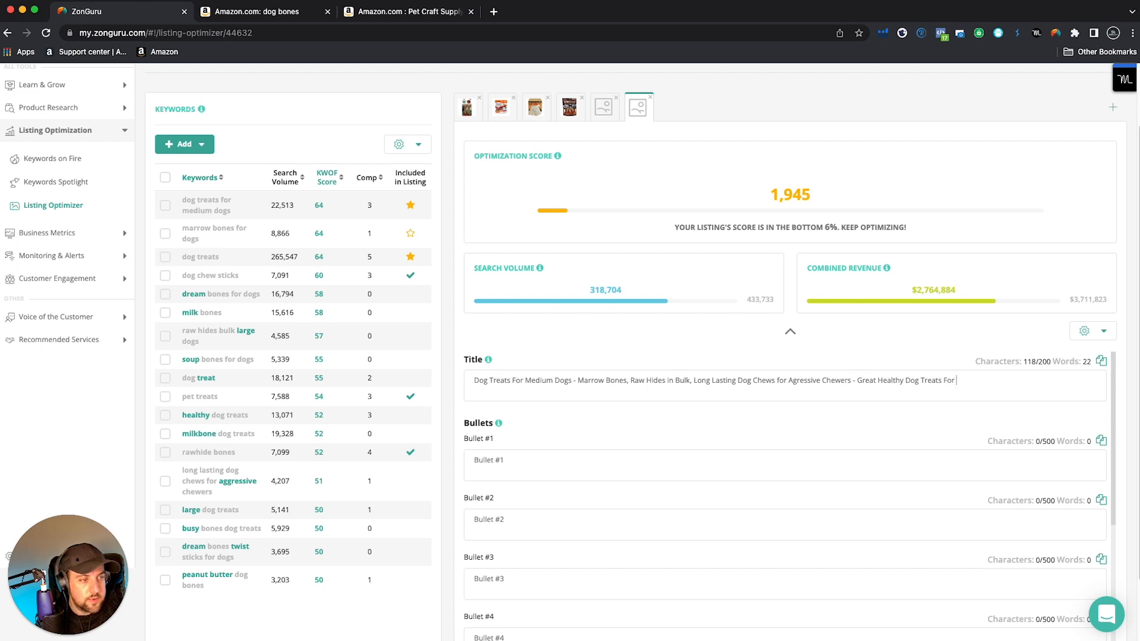
type(" Your Pet")
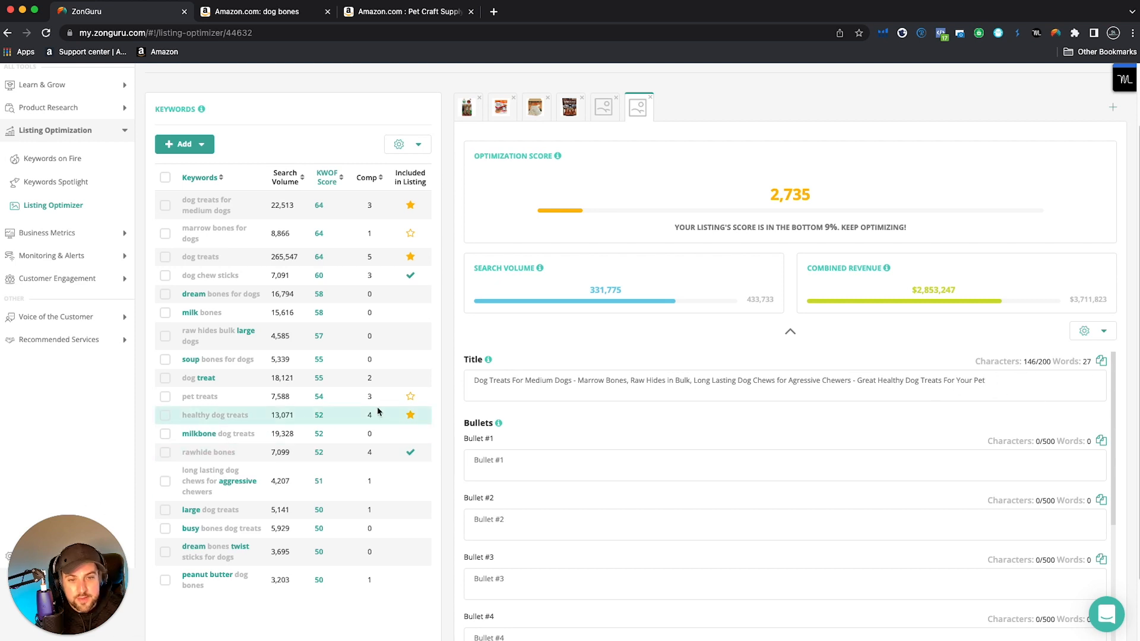
- Examine where the included keywords match in the new listing and reread the full title
mouse_move(410, 418)
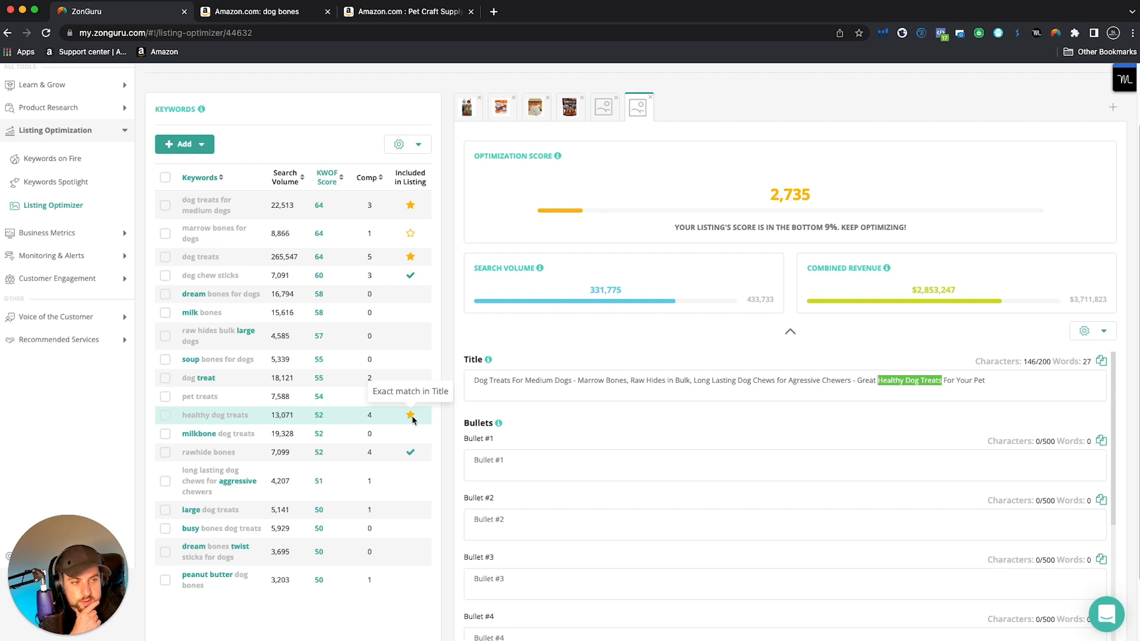
mouse_move(409, 455)
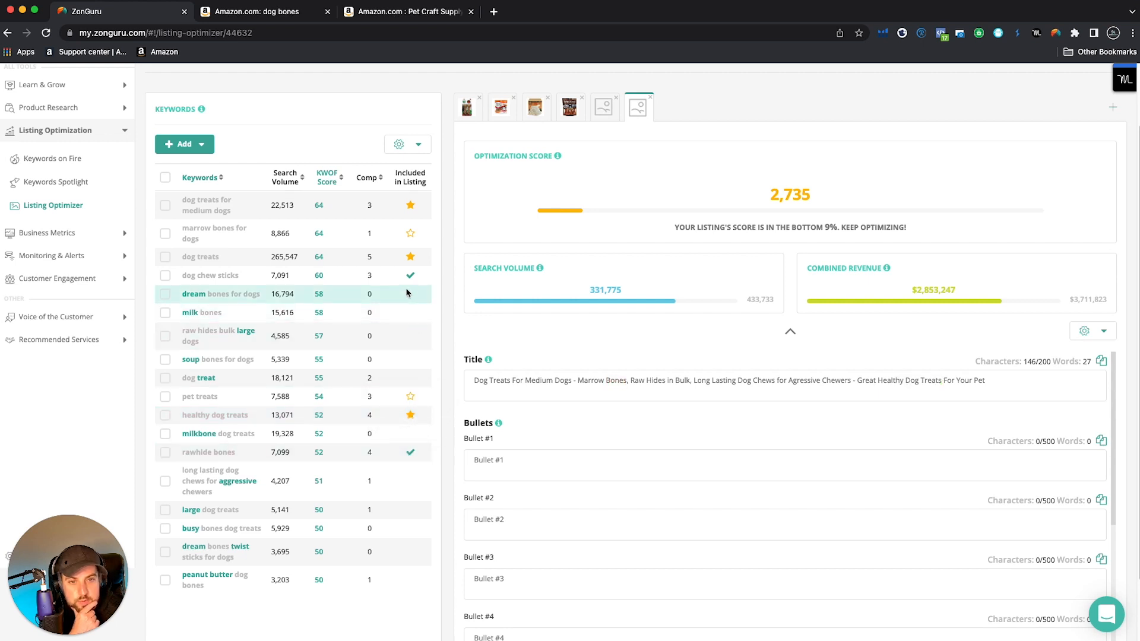
mouse_move(411, 239)
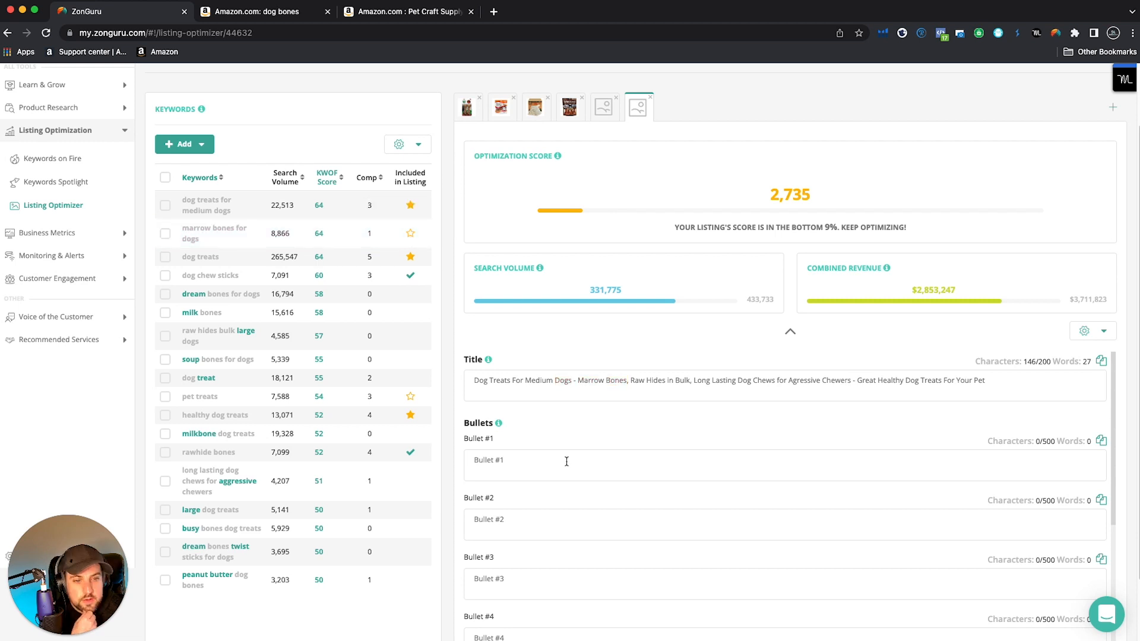
left_click_drag(474, 380, 747, 383)
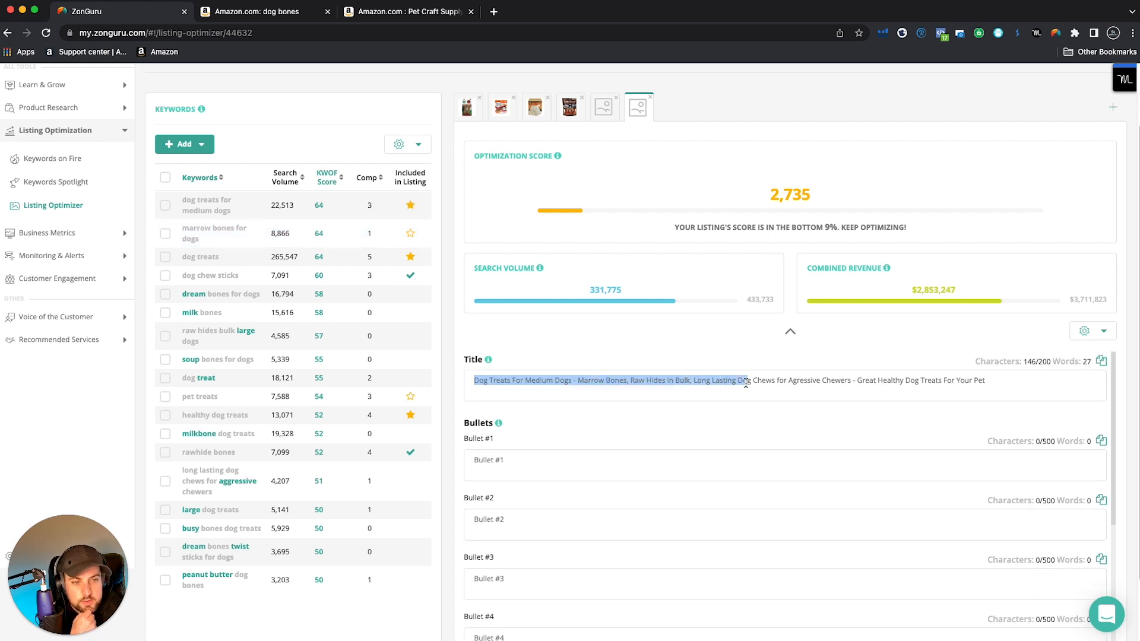
left_click(746, 383)
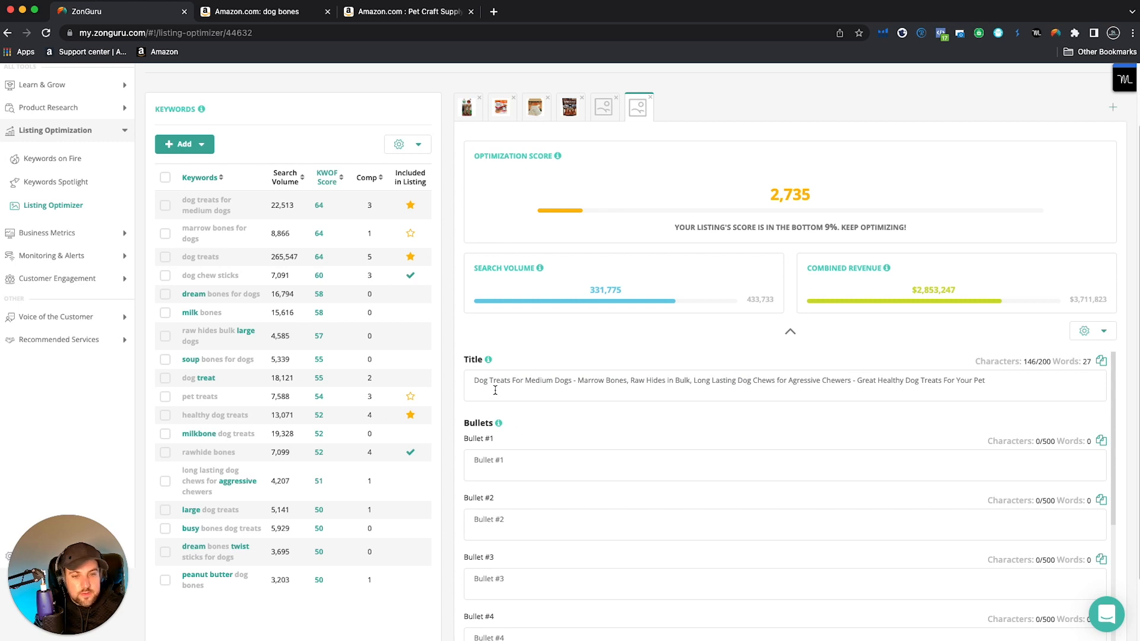
left_click_drag(475, 389, 944, 388)
left_click(1010, 390)
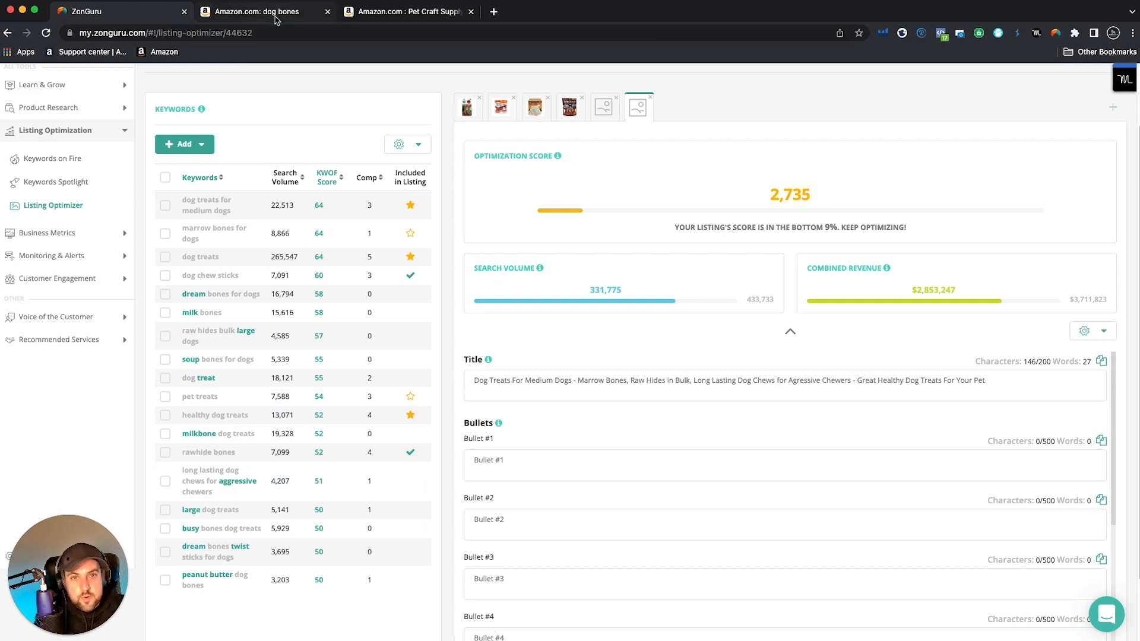
- Copy the "ALL NATURAL HUMAN GRADE SINGLE INGREDIENT" text from the Pet Craft Supply listing's Bullet #1 into the new listing's Bullet #1
left_click(603, 107)
triple_click(579, 471)
key("super+c")
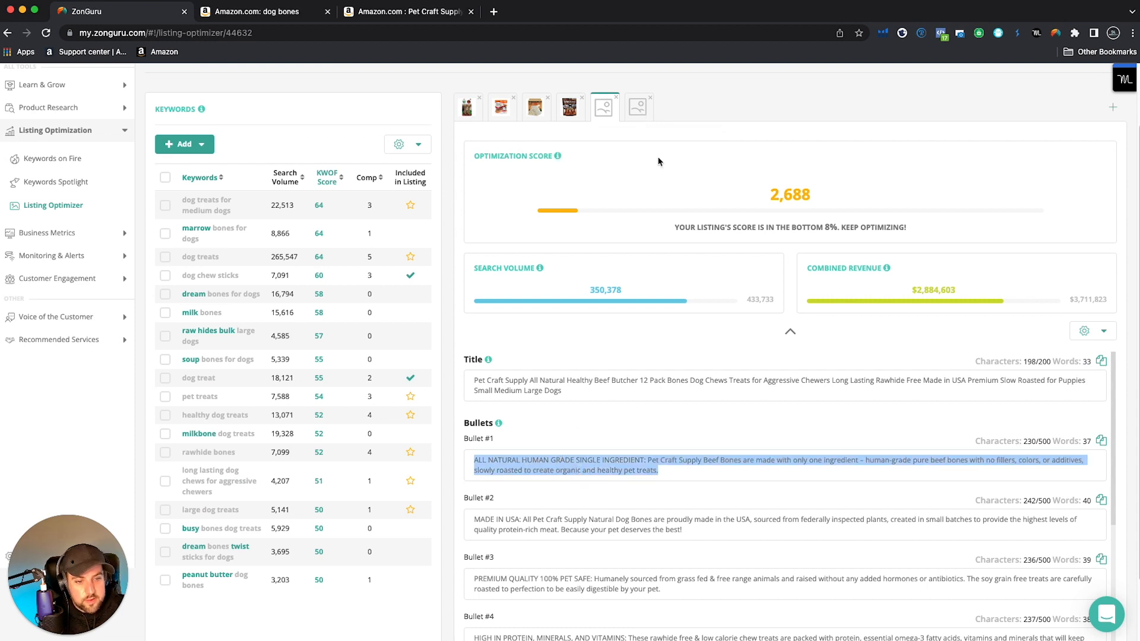
left_click(637, 107)
key("super+v")
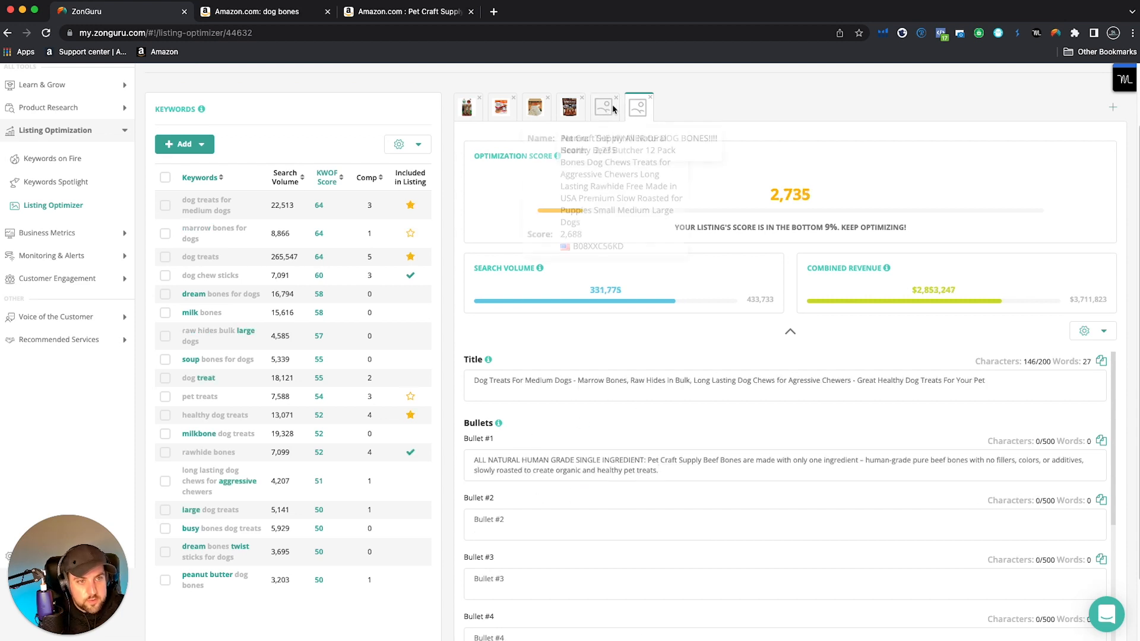
- Copy the Pet Craft Supply listing's "MADE IN USA" Bullet #2 text into the new listing's Bullet #2
left_click(604, 107)
triple_click(565, 517)
key("super+c")
left_click(637, 107)
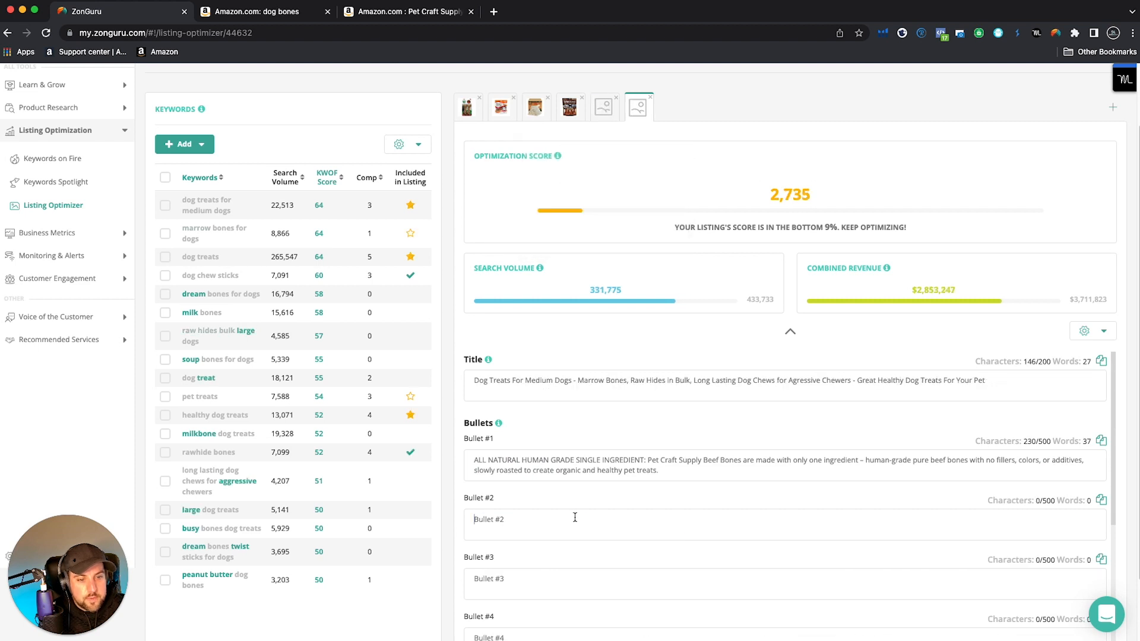
left_click(574, 517)
key("super+v")
- Copy the Pet Craft Supply listing's "PREMIUM QUALITY 100% PET SAFE" Bullet #3 text into the new listing's Bullet #3
scroll(575, 501, "down", 4)
scroll(552, 459, "up", 2)
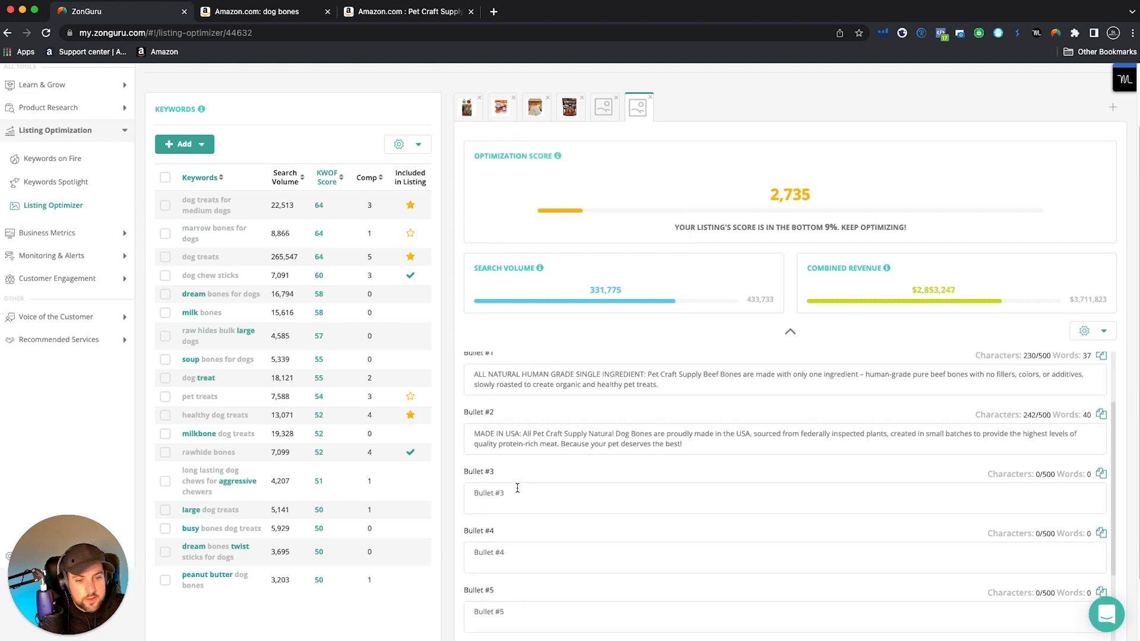
left_click(604, 107)
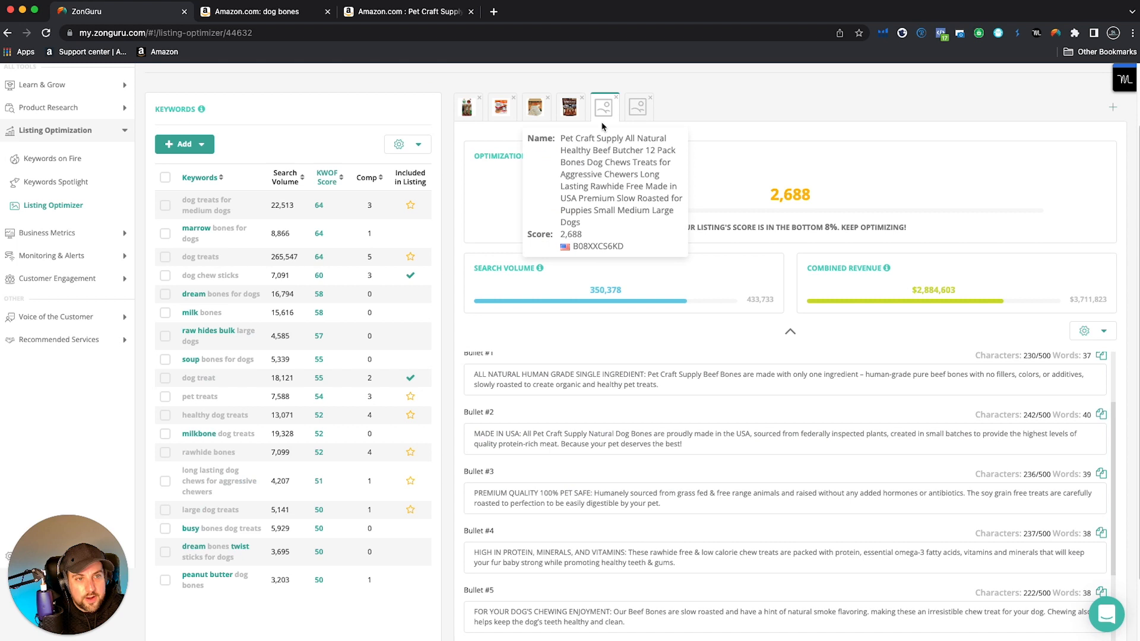
triple_click(552, 496)
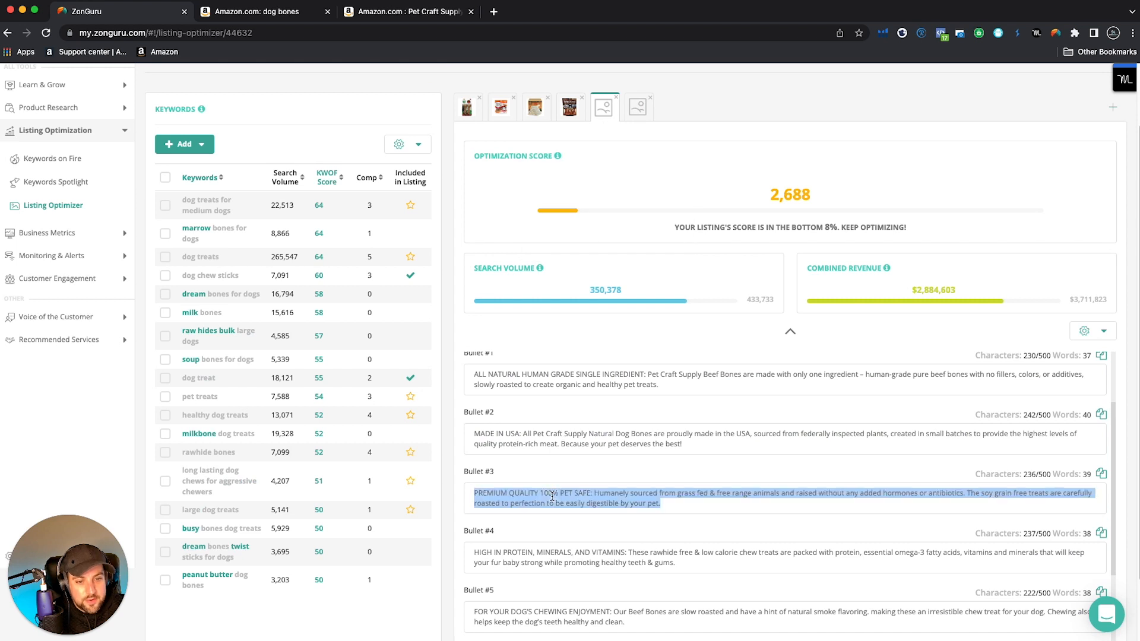
left_click(636, 111)
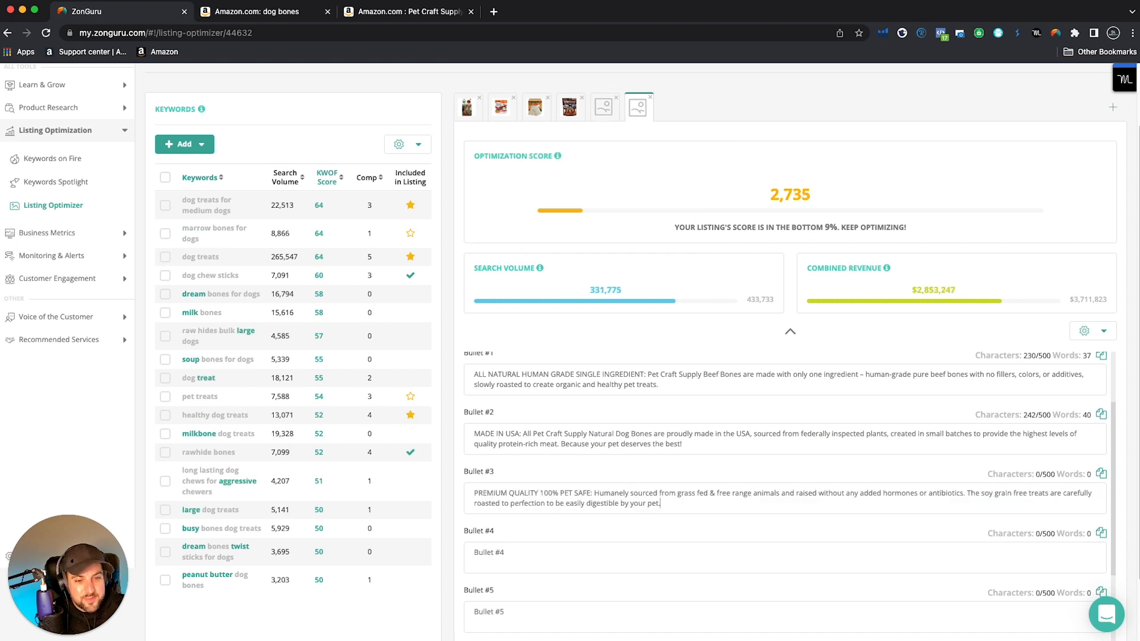
- Copy the Pet Craft Supply listing's "HIGH IN PROTEIN, MINERALS, AND VITAMINS" Bullet #4 text into the new listing's Bullet #4
left_click(604, 107)
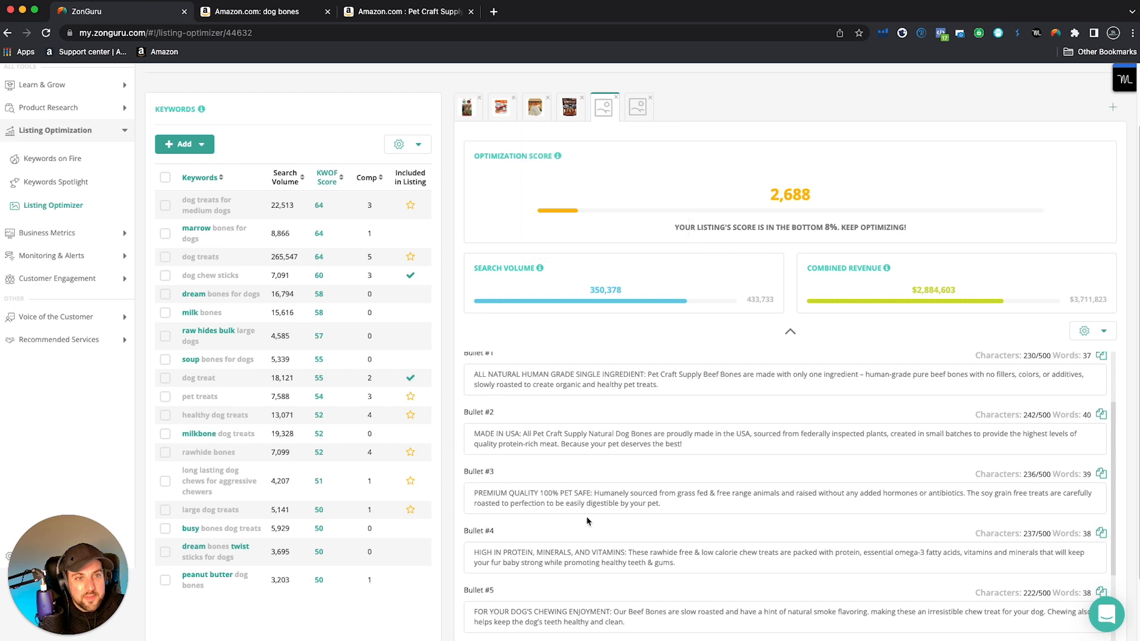
triple_click(576, 558)
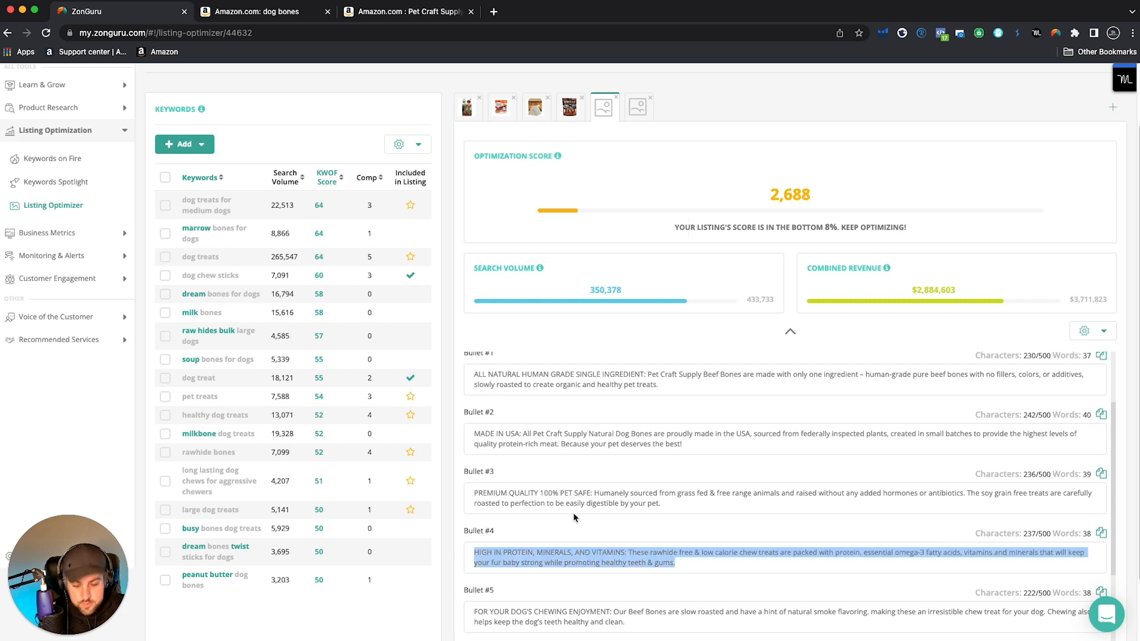
left_click(637, 108)
left_click(562, 554)
key("ctrl+v")
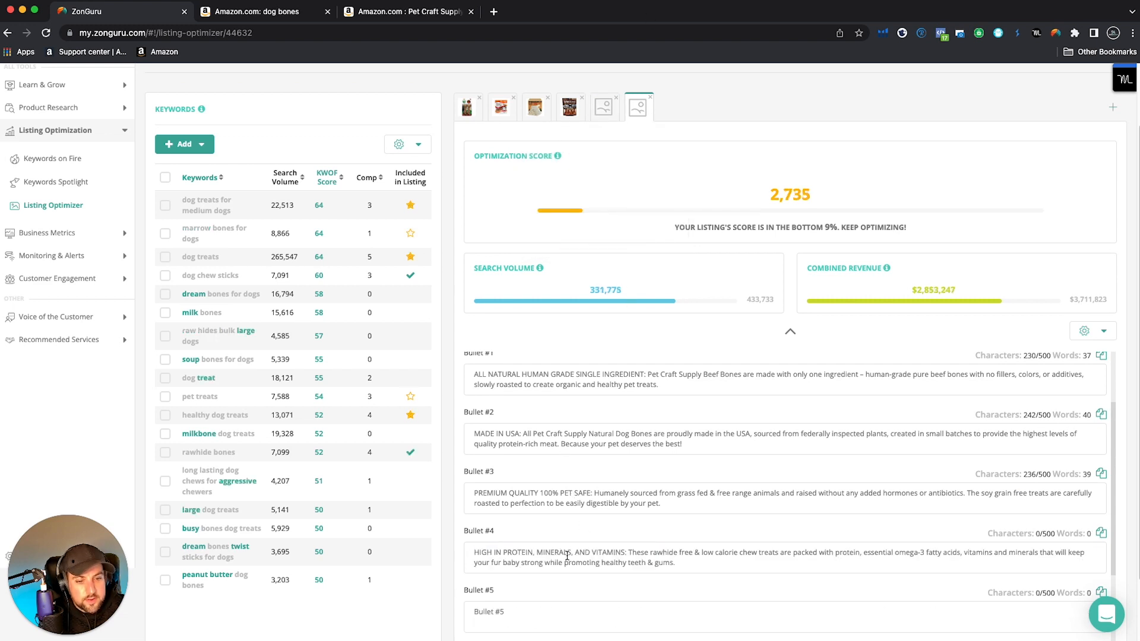
- Copy the Pet Craft Supply listing's "FOR YOUR DOG'S CHEWING ENJOYMENT" Bullet #5 text into the new listing's Bullet #5
scroll(566, 555, "down", 2)
left_click(539, 512)
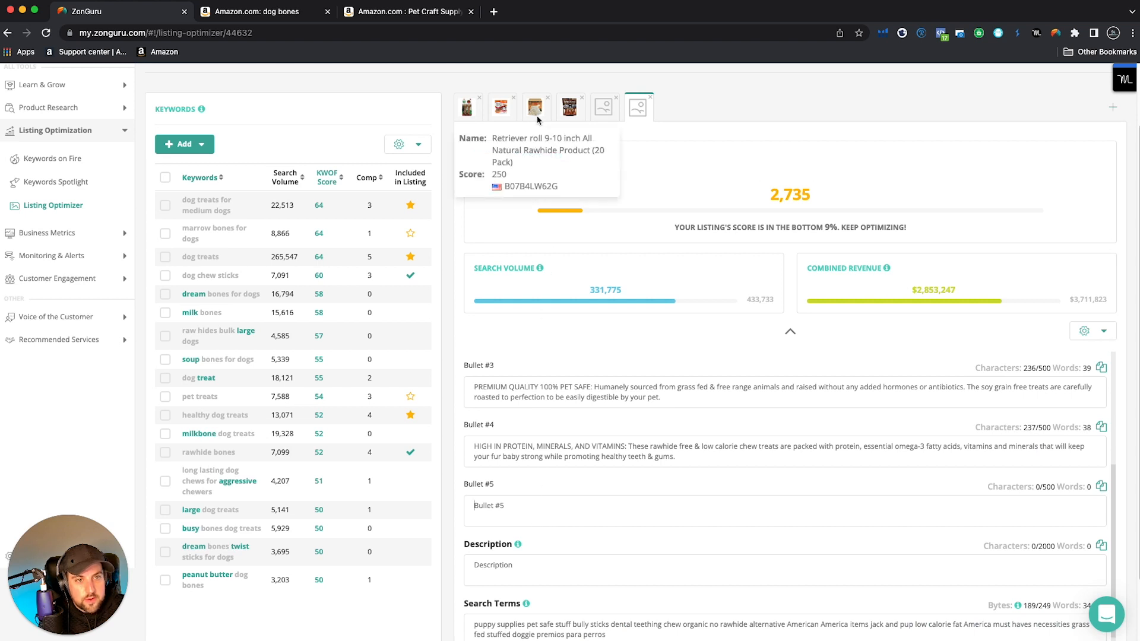
left_click(603, 107)
scroll(558, 491, "down", 1)
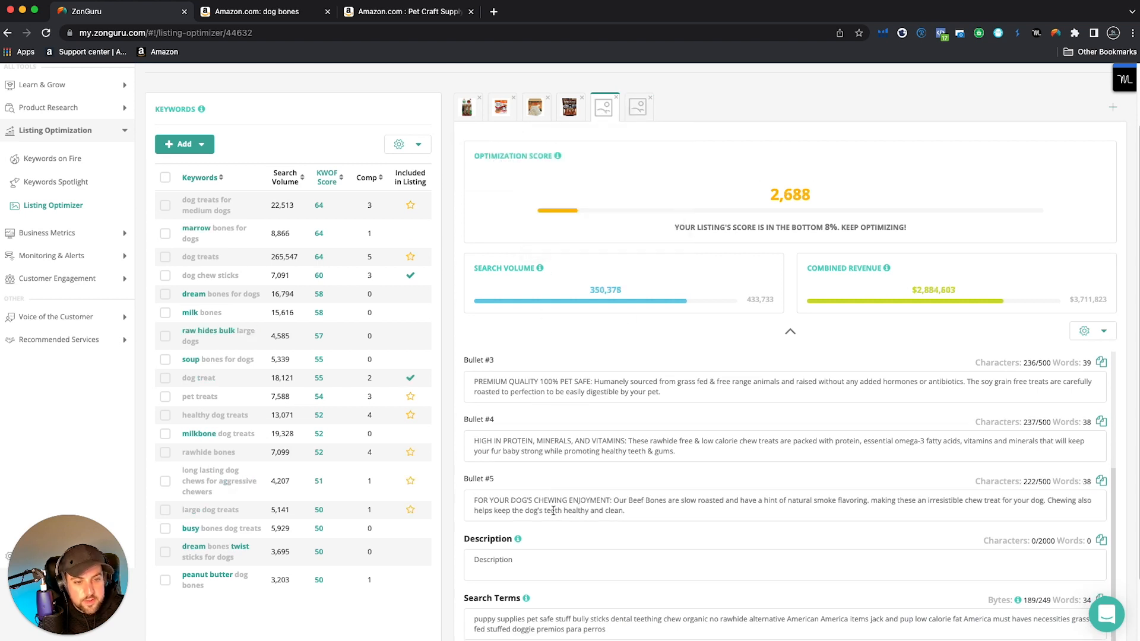
triple_click(568, 496)
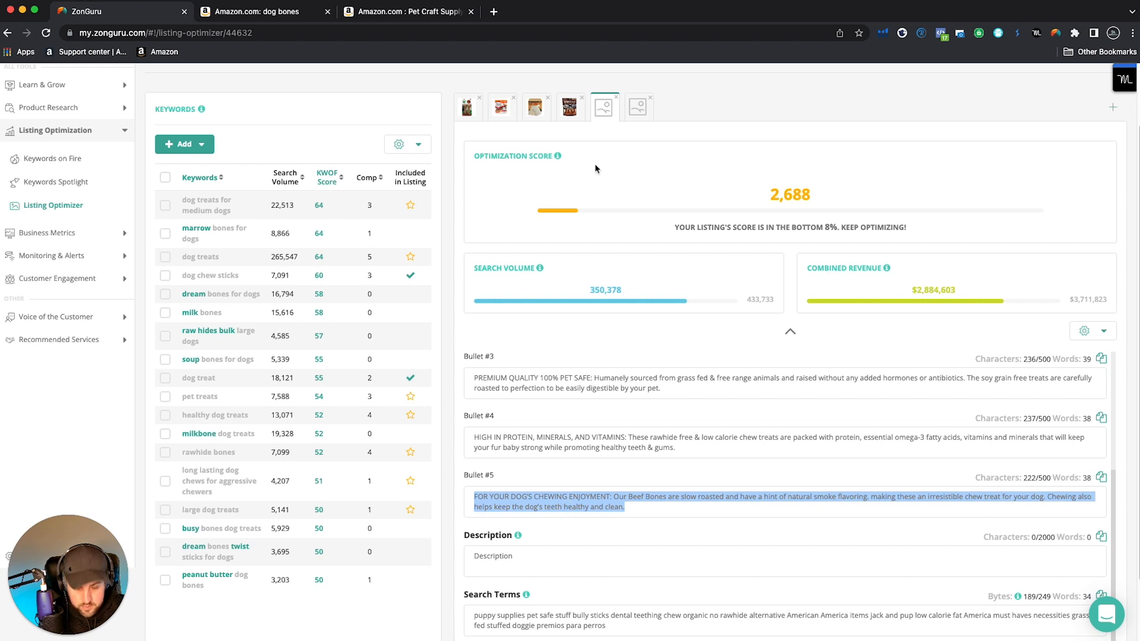
left_click(637, 107)
key("ctrl+v")
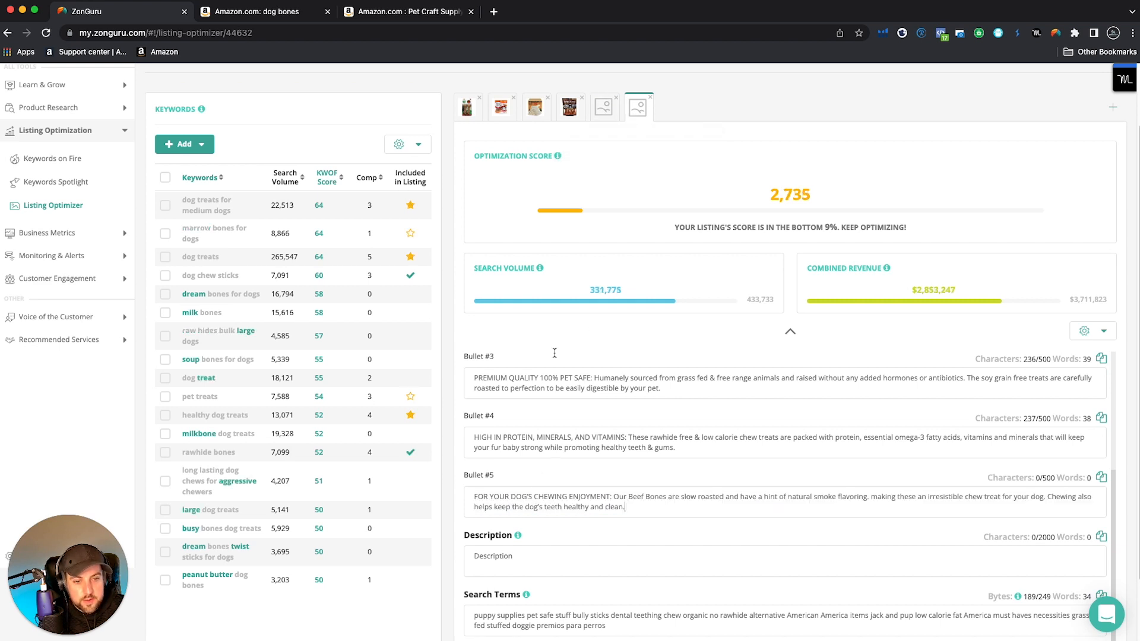
key("Tab")
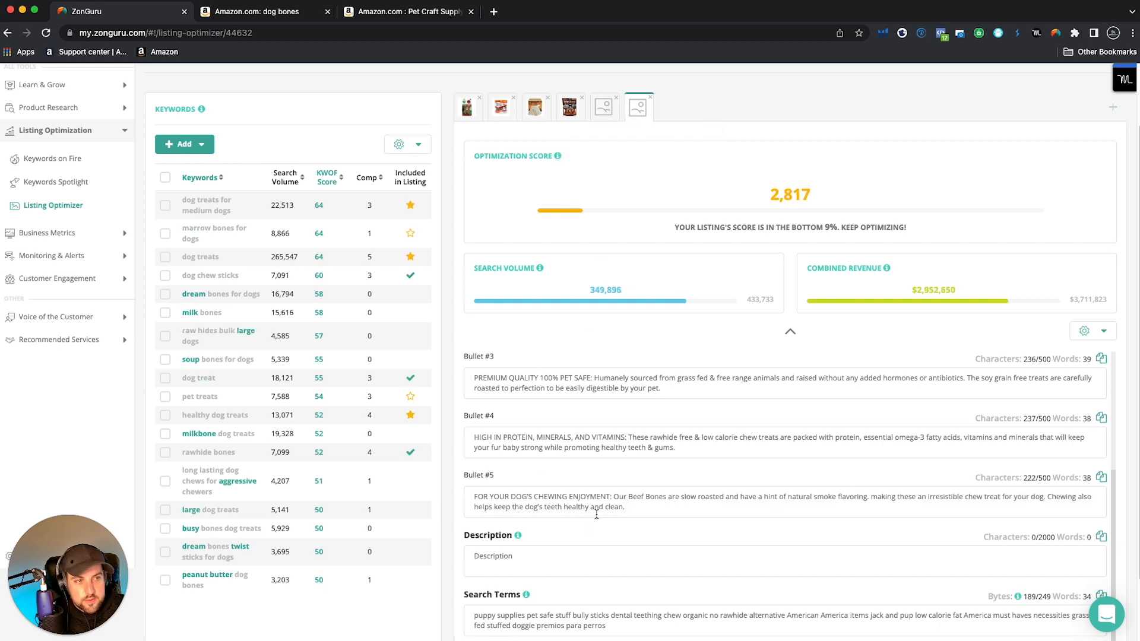
- Compare the new listing's optimization score with the Pet Craft Supply listing's, and review that listing's bullets and included keywords
double_click(799, 195)
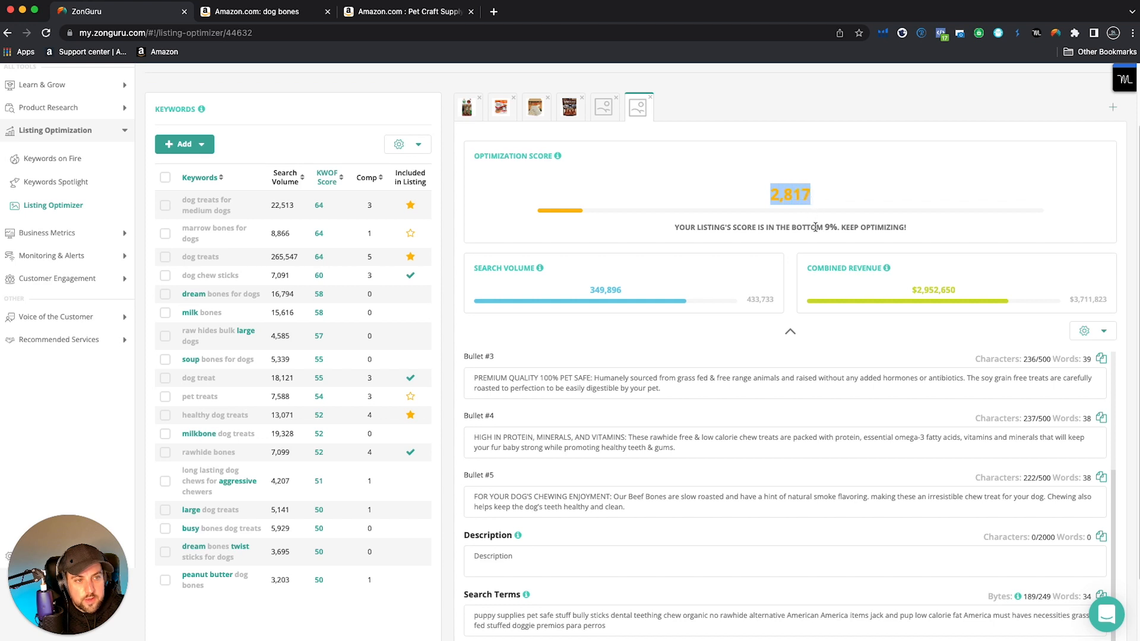
left_click(605, 114)
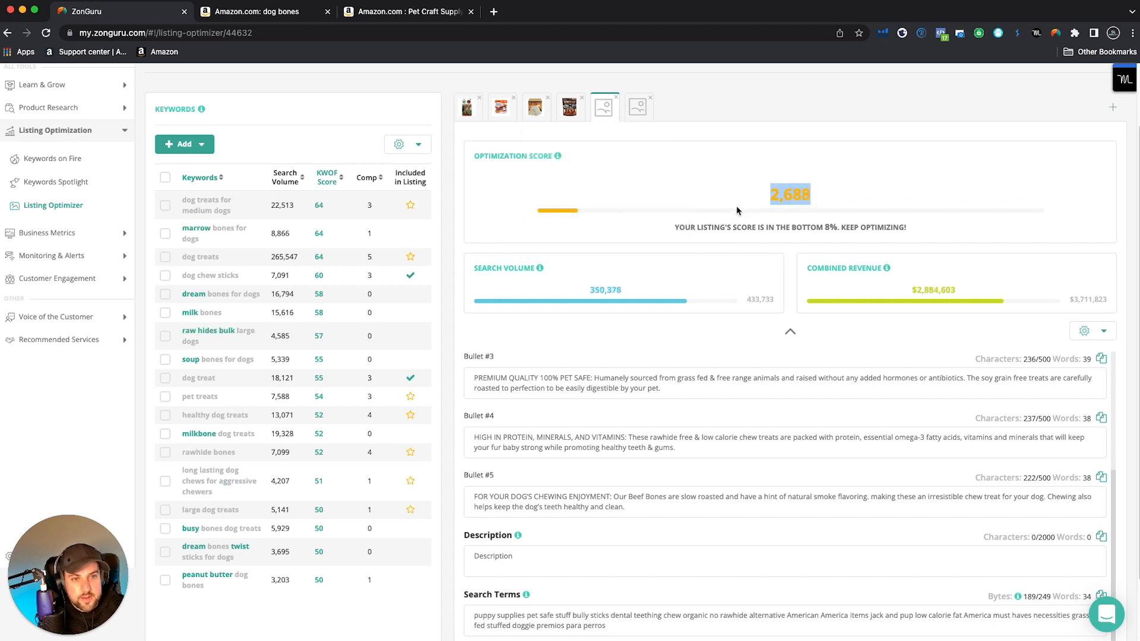
scroll(591, 470, "up", 3)
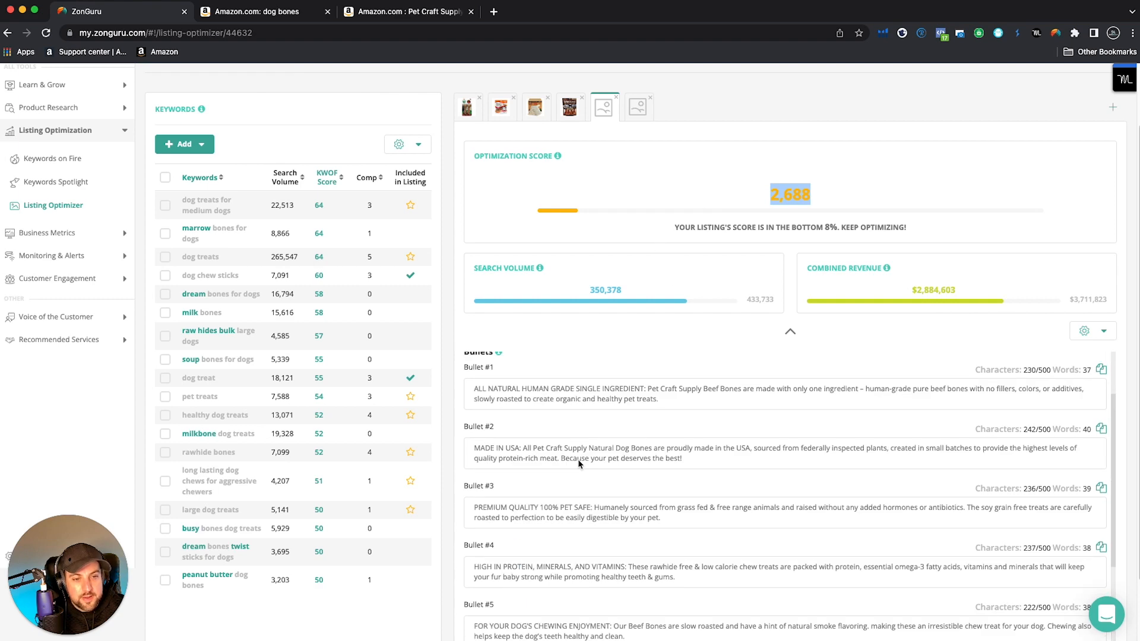
scroll(581, 494, "down", 2)
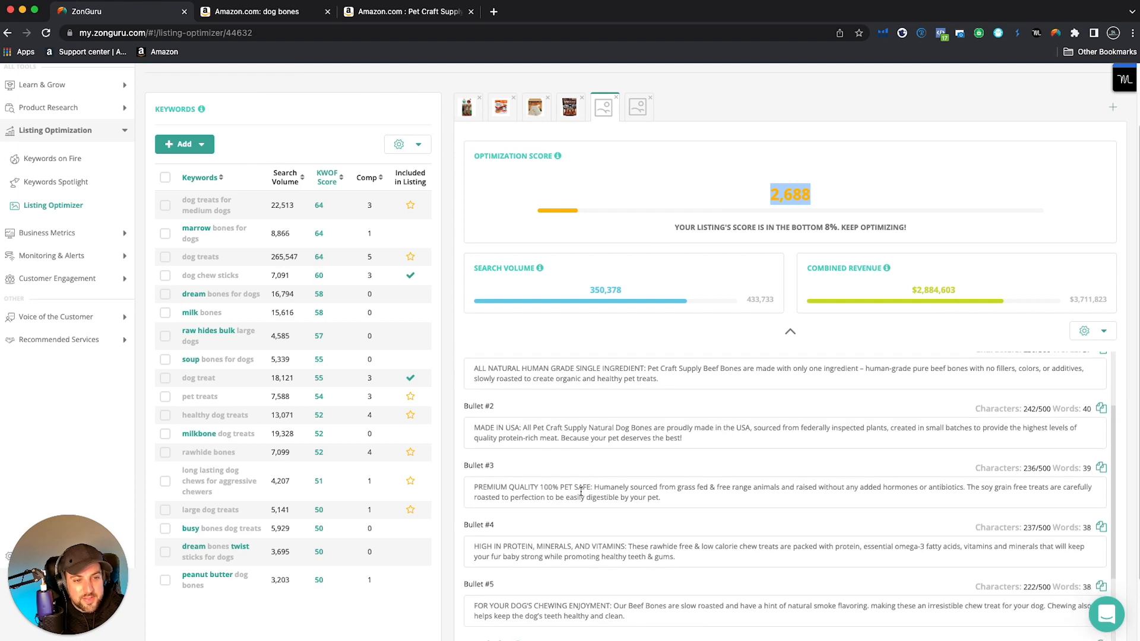
scroll(577, 479, "up", 4)
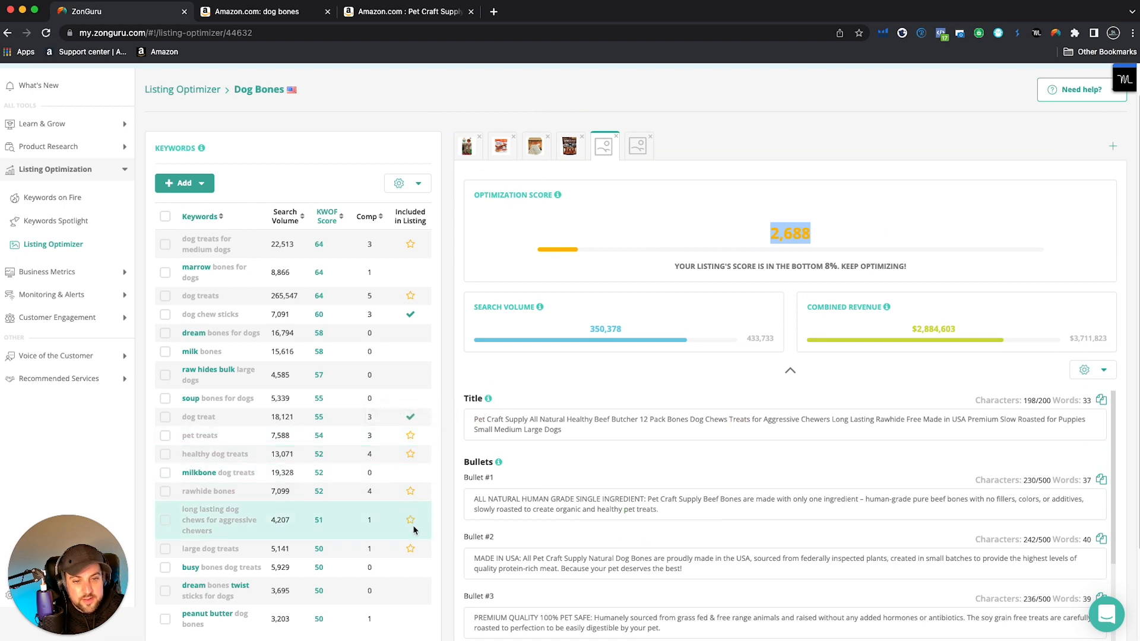
mouse_move(413, 529)
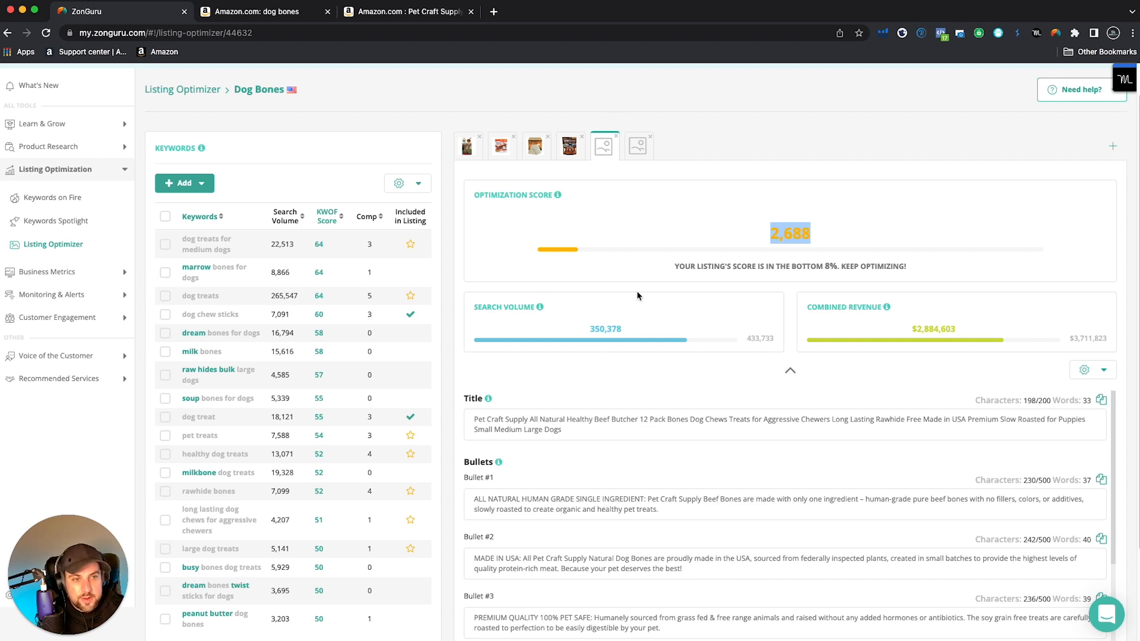
- Compare the search volume and combined revenue of the Pet Craft Supply listing and the new listing, and check the new listing's score ranking
left_click_drag(591, 329, 631, 340)
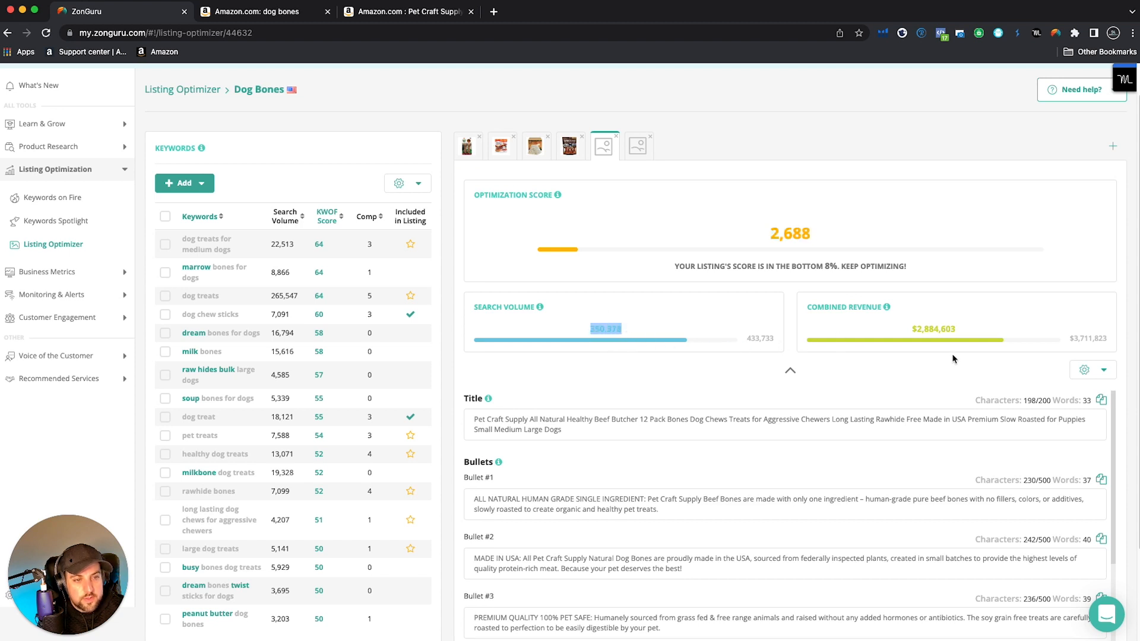
left_click_drag(921, 330, 977, 329)
left_click(594, 207)
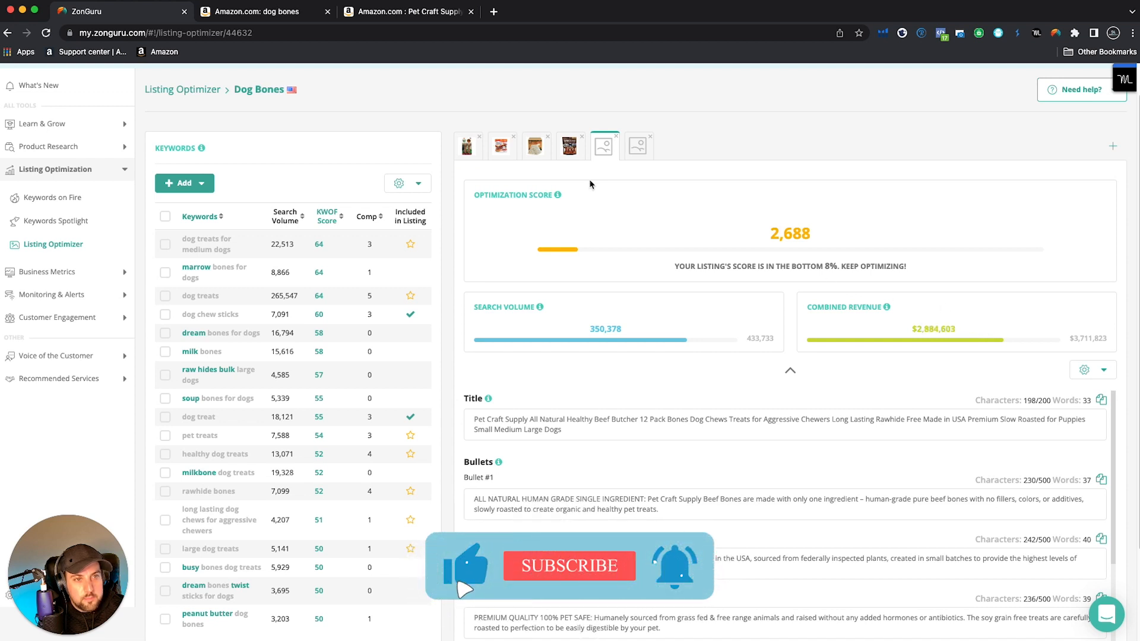
left_click(632, 147)
left_click_drag(621, 328, 601, 328)
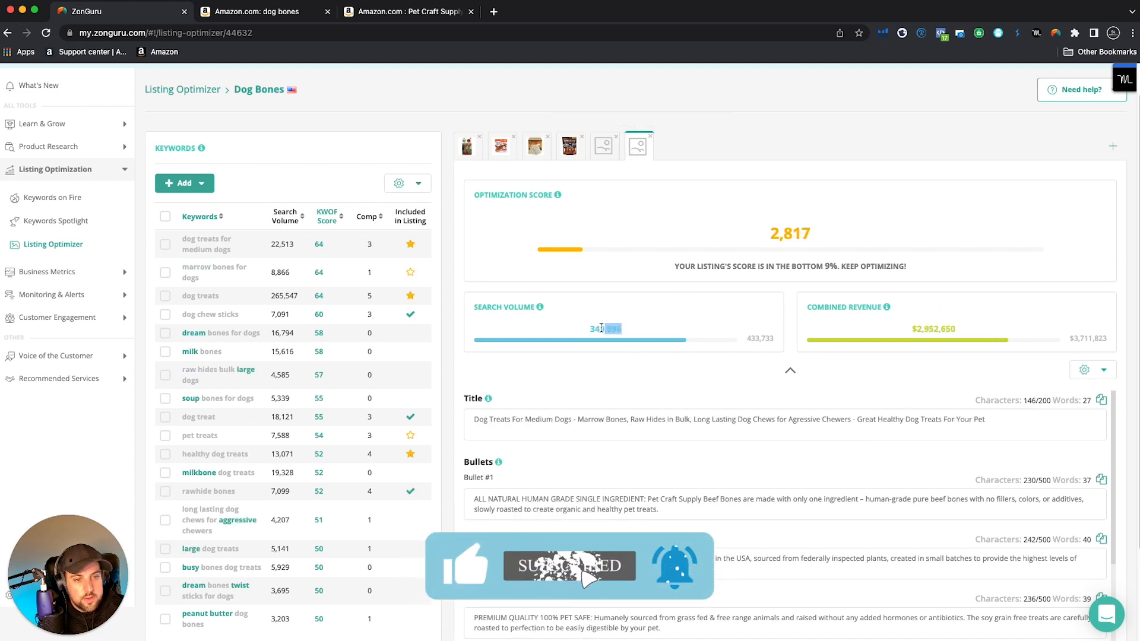
left_click_drag(912, 329, 960, 329)
left_click(984, 338)
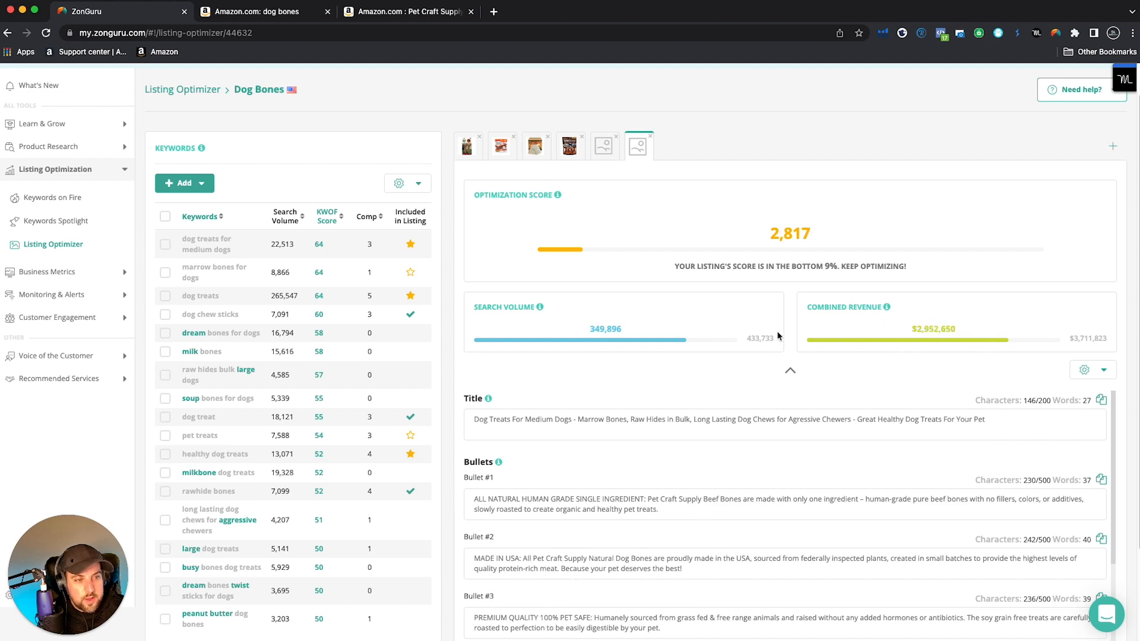
left_click_drag(831, 266, 786, 267)
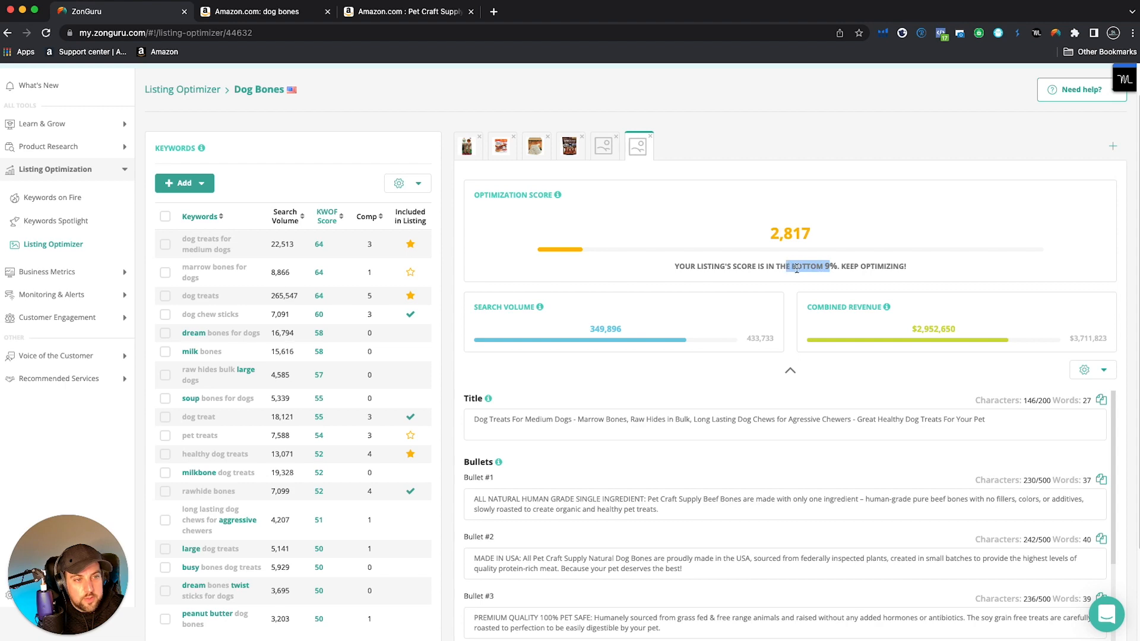
left_click(847, 283)
- Copy the full Product Description paragraph from the Pet Craft Supply product page on Amazon
scroll(685, 440, "down", 5)
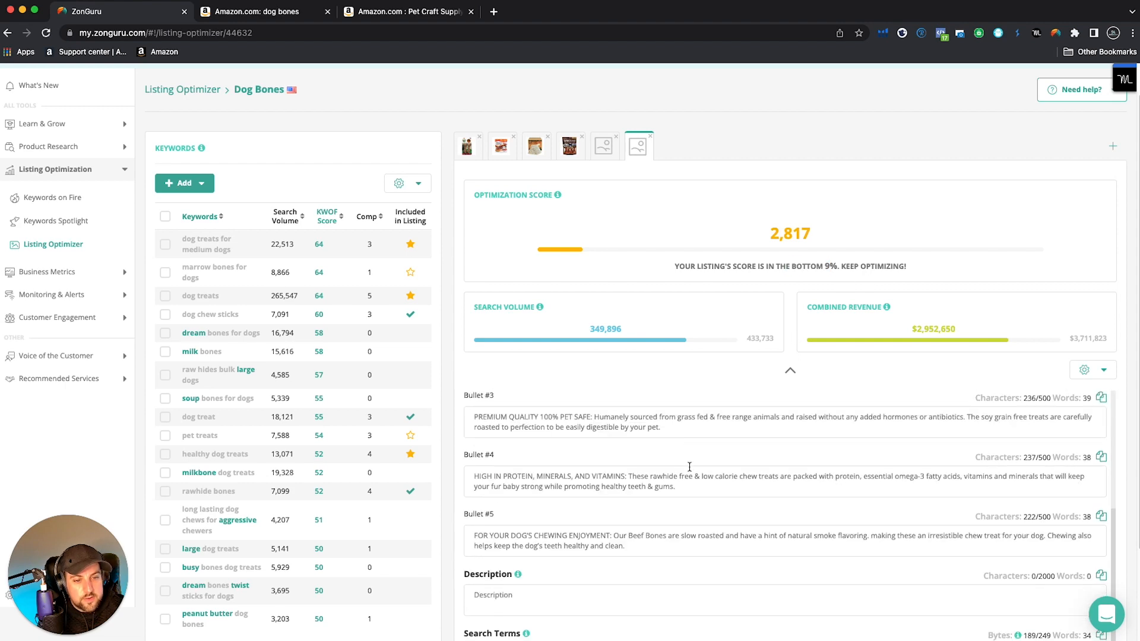
scroll(682, 472, "down", 3)
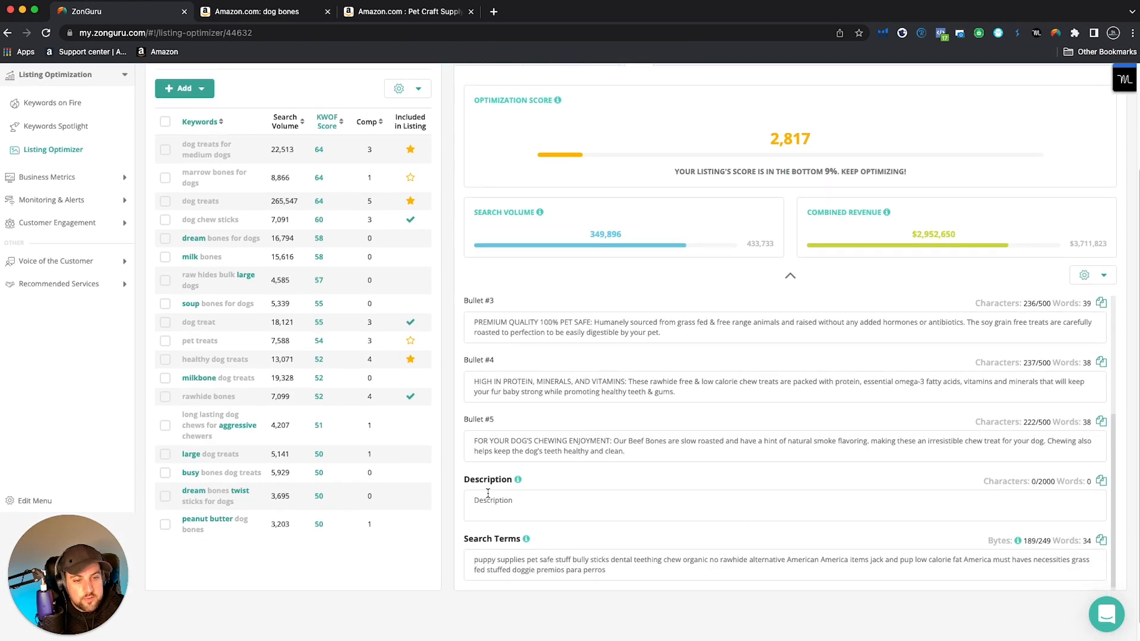
left_click(381, 21)
scroll(505, 386, "up", 4)
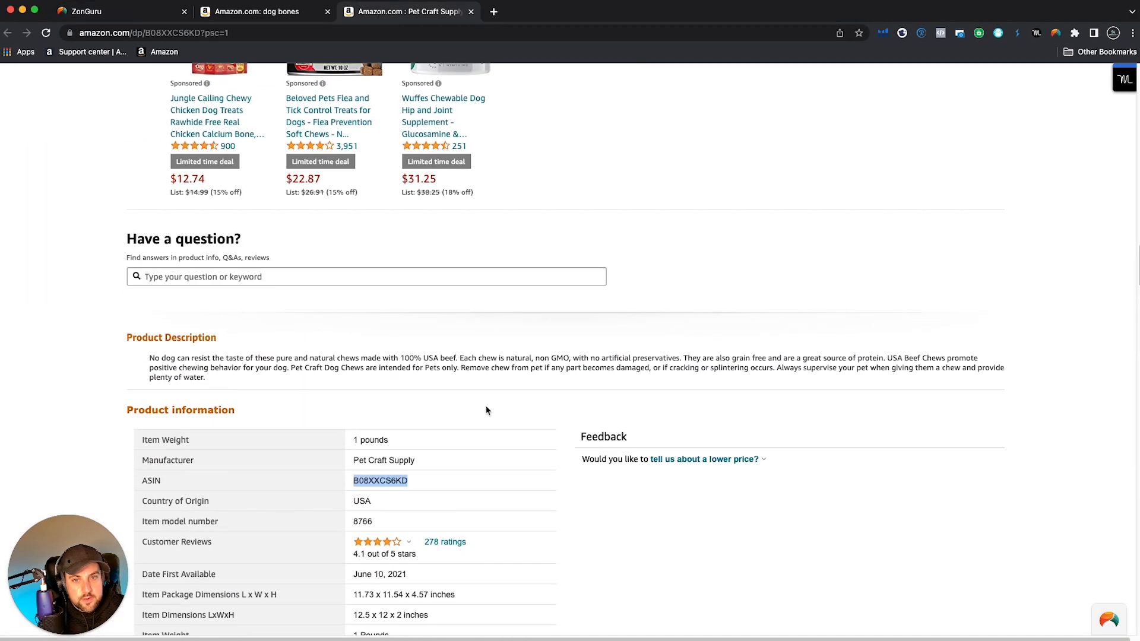
left_click_drag(202, 377, 147, 362)
key("ctrl+c")
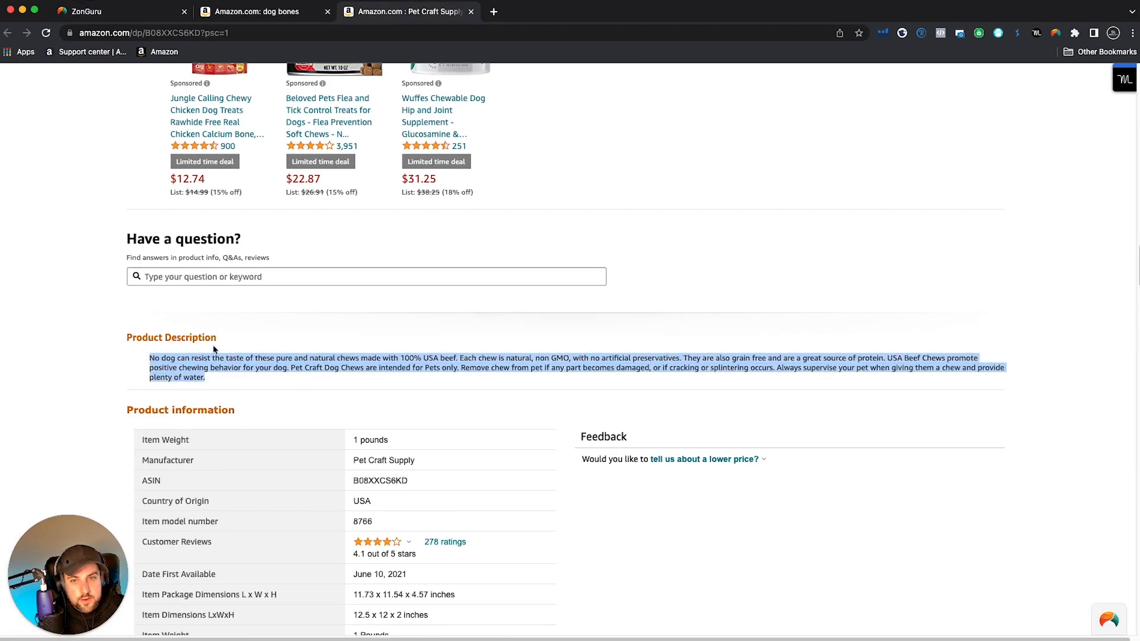
scroll(215, 349, "up", 15)
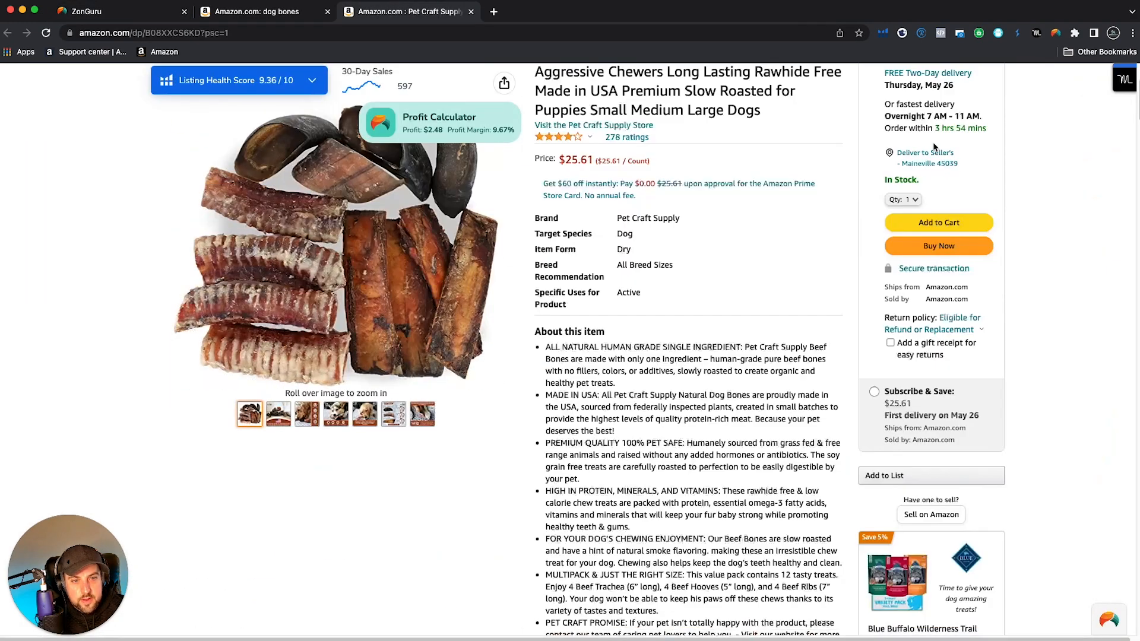
mouse_move(418, 272)
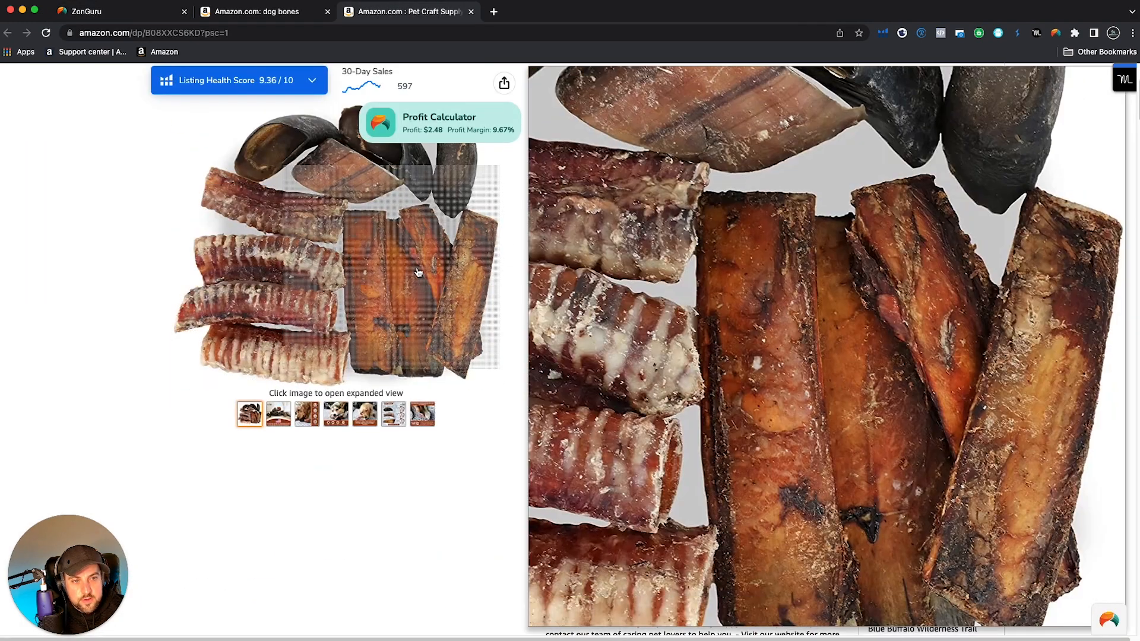
scroll(801, 392, "down", 20)
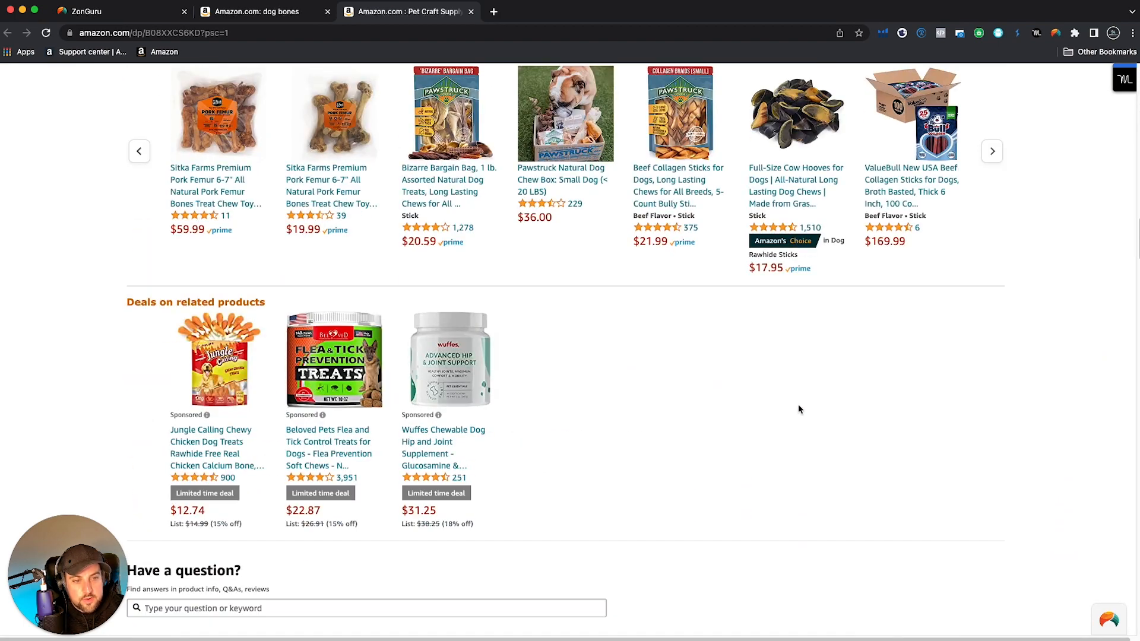
scroll(799, 409, "down", 10)
scroll(582, 412, "up", 5)
left_click(288, 11)
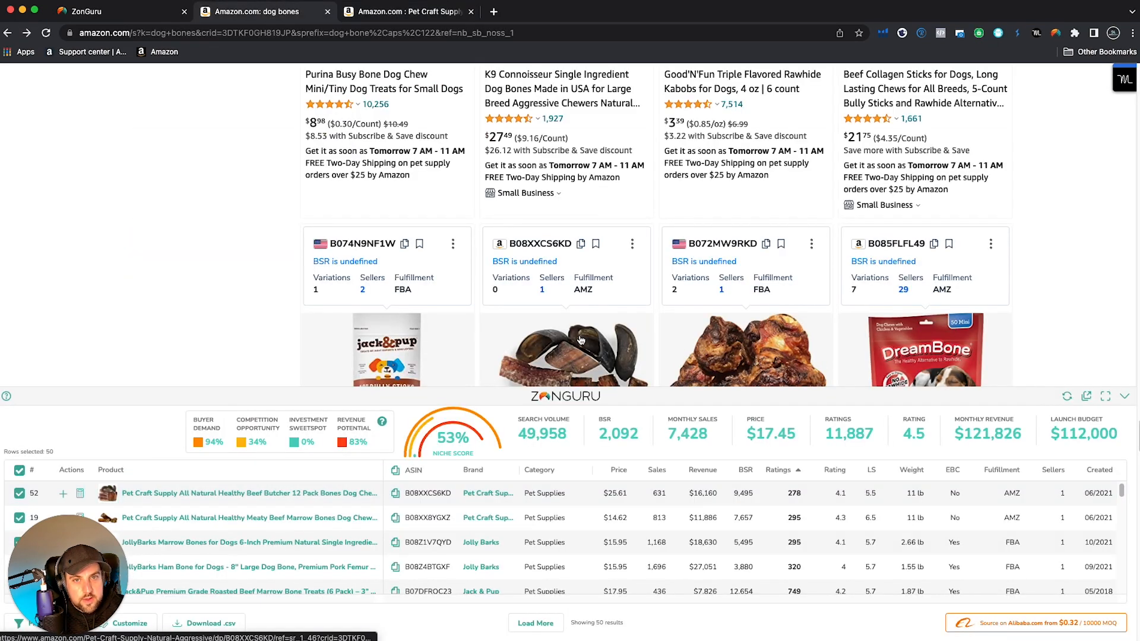
- Return to the ZonGuru Listing Optimizer and paste the copied Pet Craft Supply product description into the new listing's Description
left_click(121, 13)
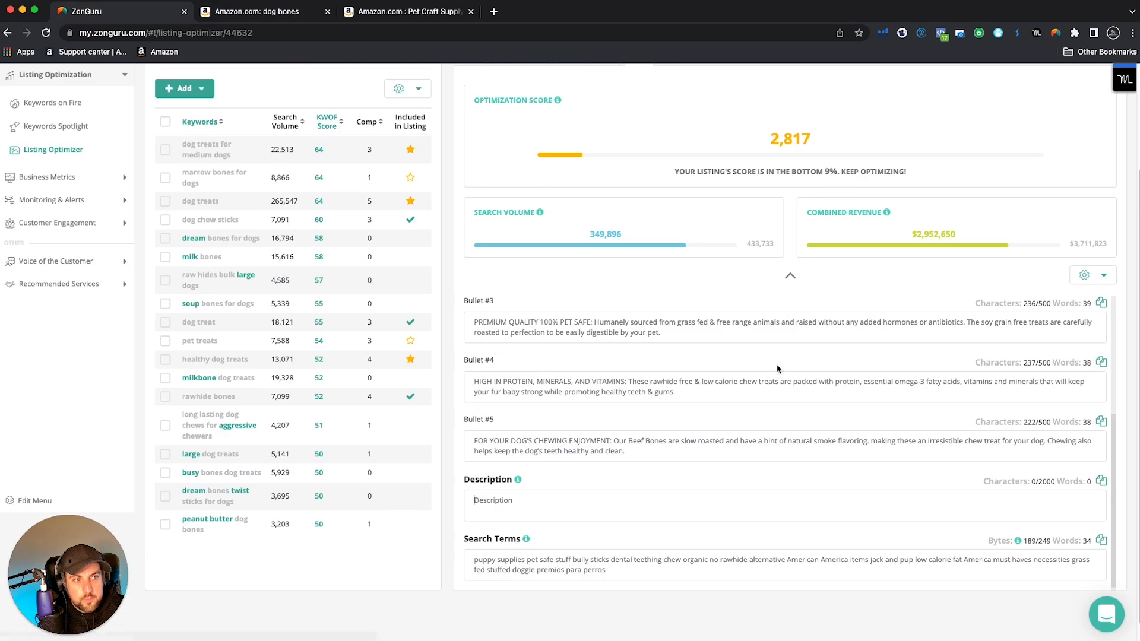
left_click(556, 500)
key("ctrl+v")
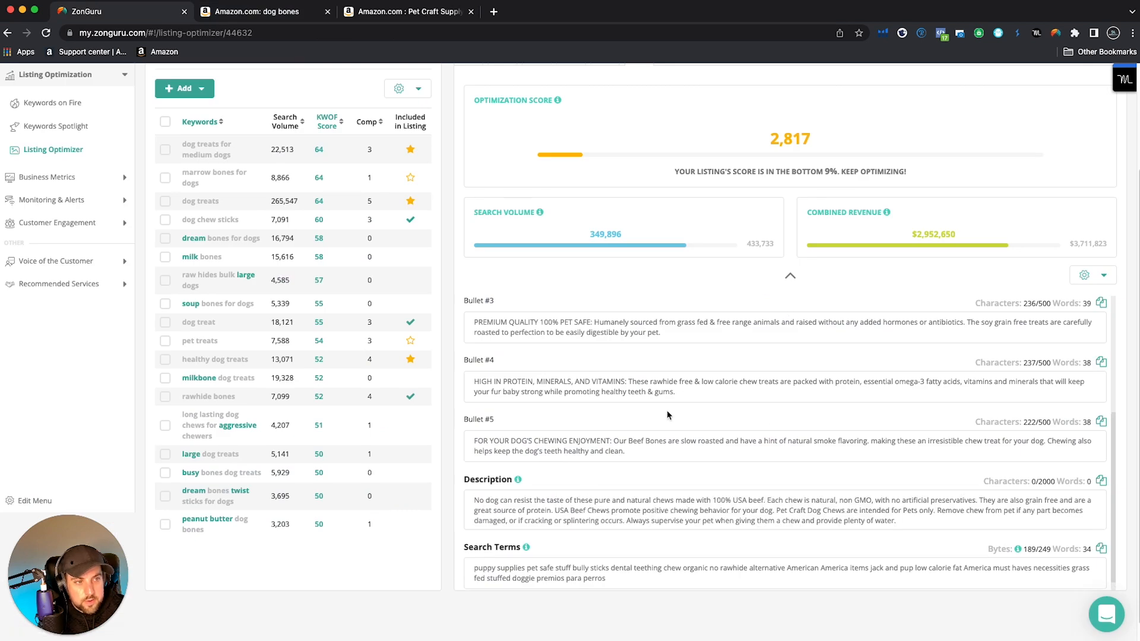
- Check the new listing's optimization score, clear its Description and put the same Pet Craft Supply text back in
scroll(668, 415, "up", 10)
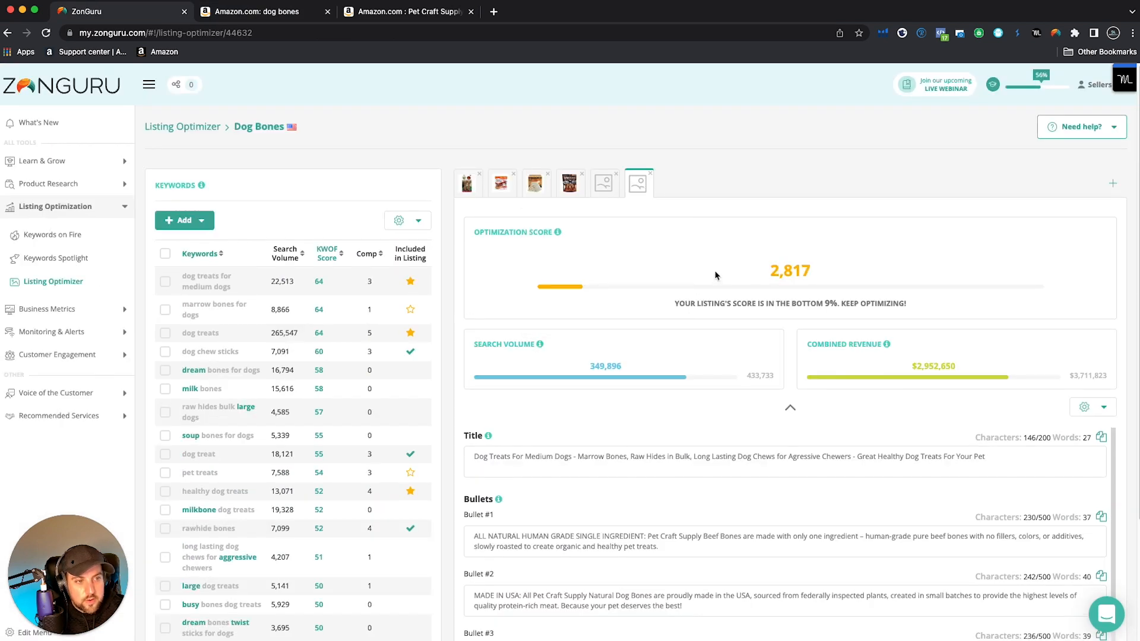
scroll(745, 433, "down", 10)
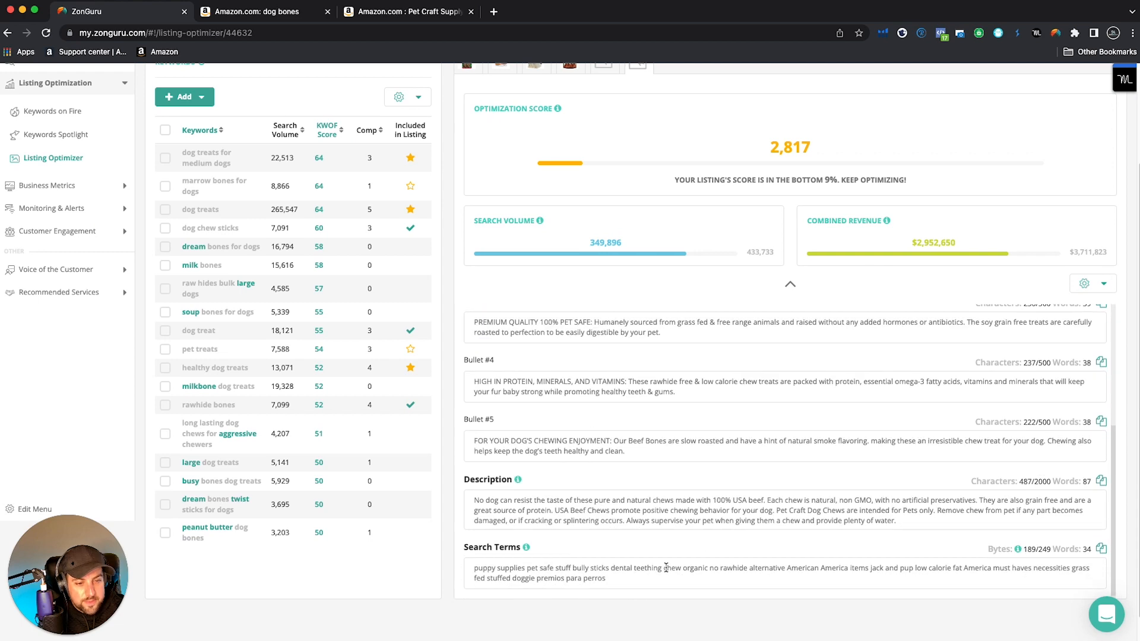
triple_click(516, 510)
key("super+c")
key("BackSpace")
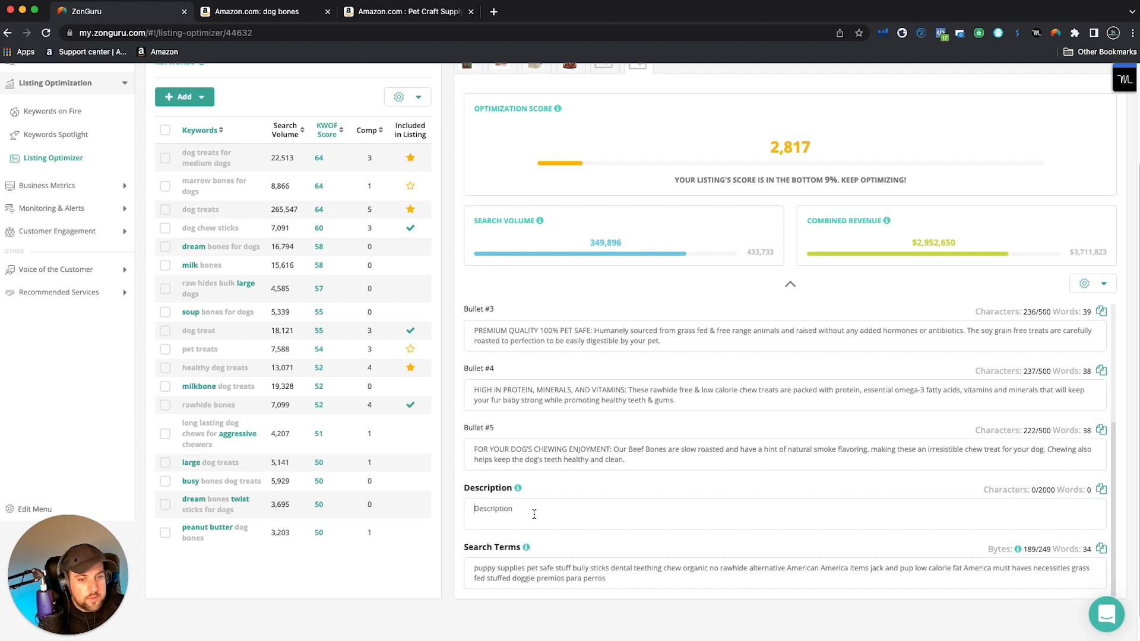
key("super+v")
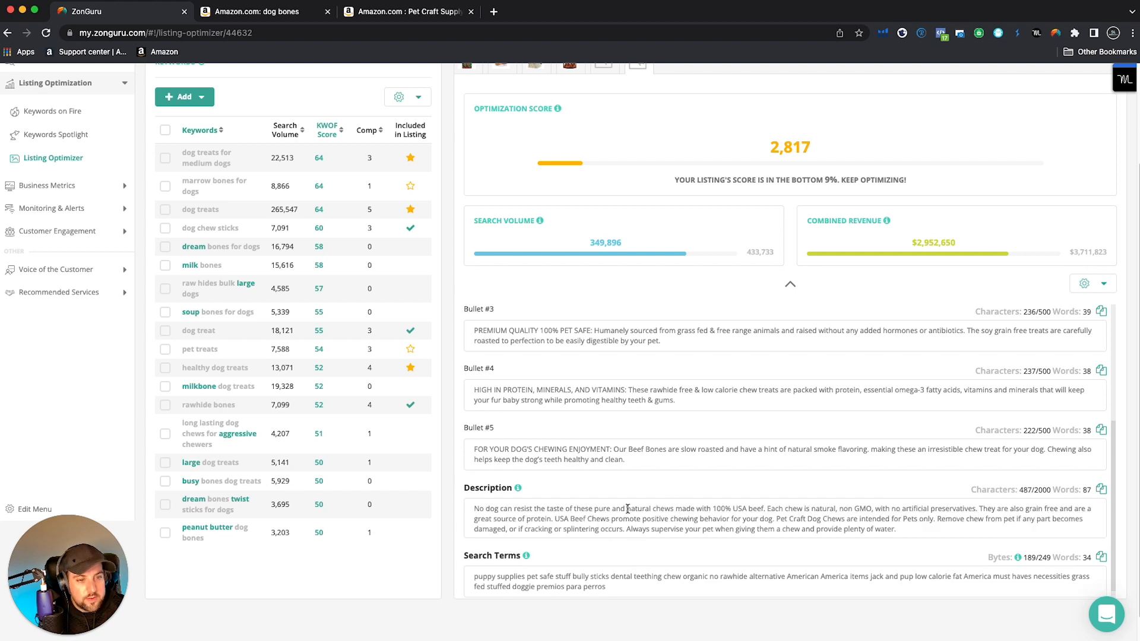
- Import the Strong and Medium keywords from the "Dog Bones Less Than 5 Competitors" Keywords on Fire session into the keyword list
scroll(356, 430, "up", 5)
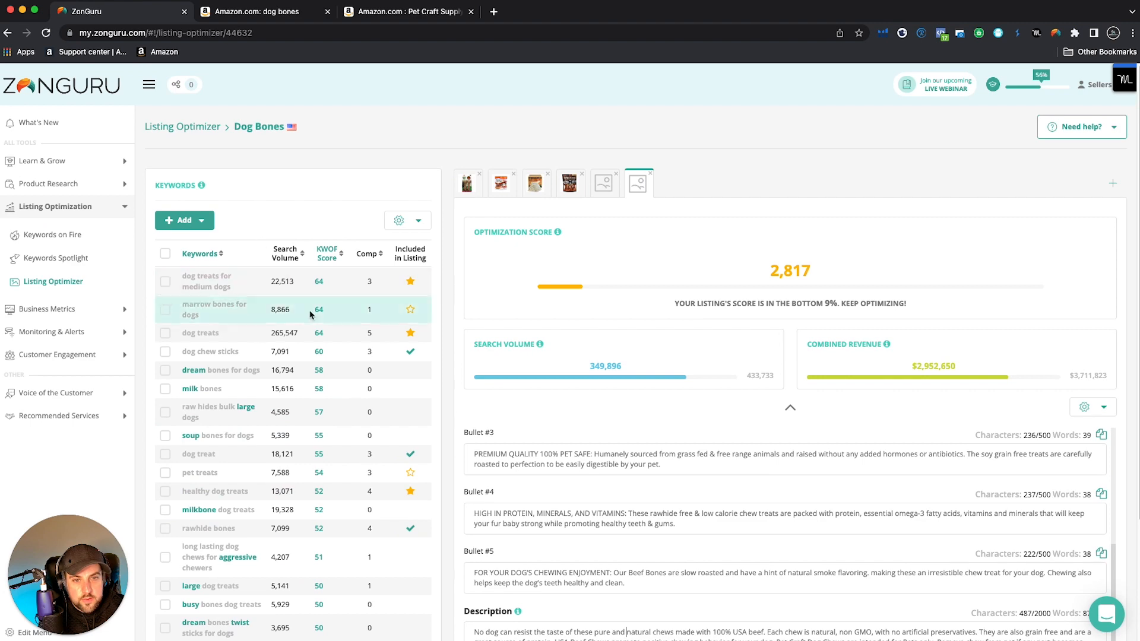
scroll(735, 539, "down", 4)
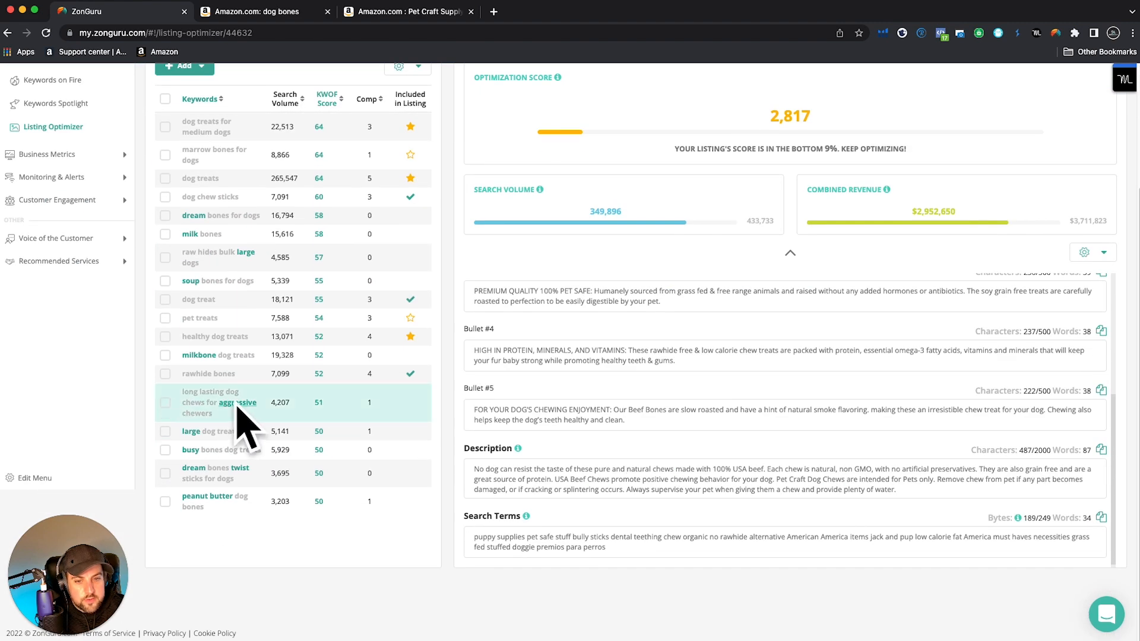
scroll(190, 487, "up", 4)
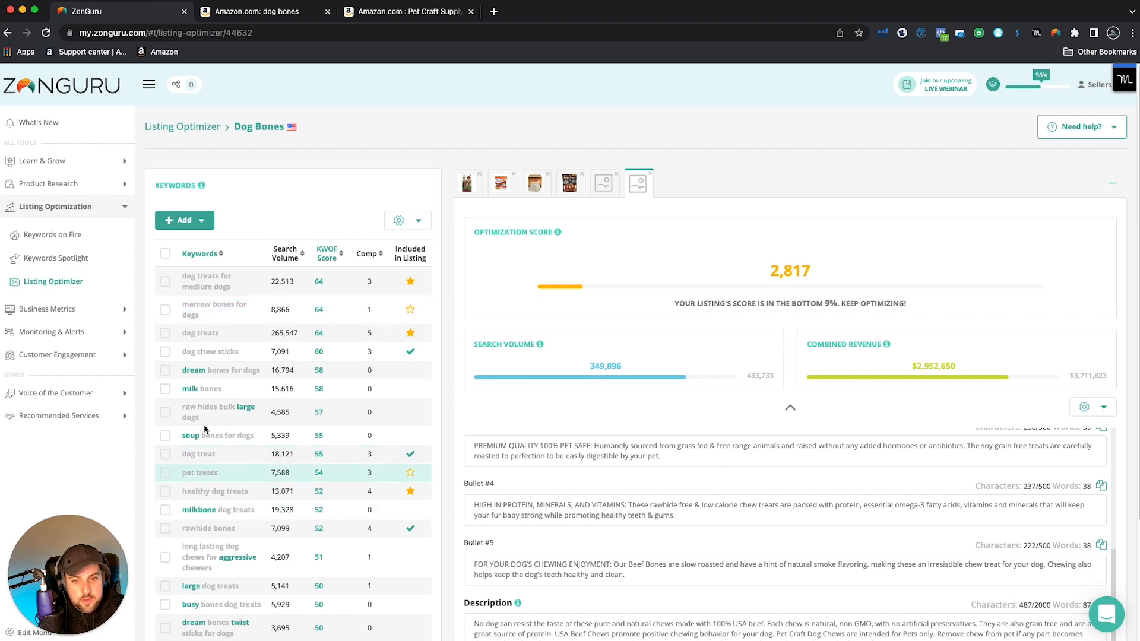
left_click(184, 220)
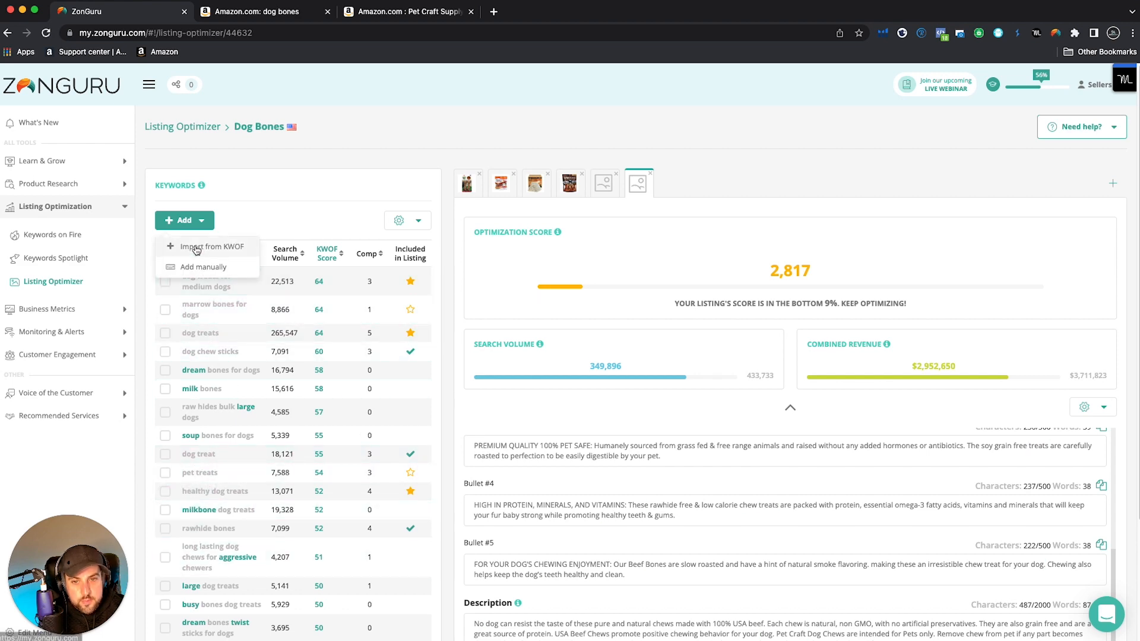
left_click(197, 248)
left_click(482, 126)
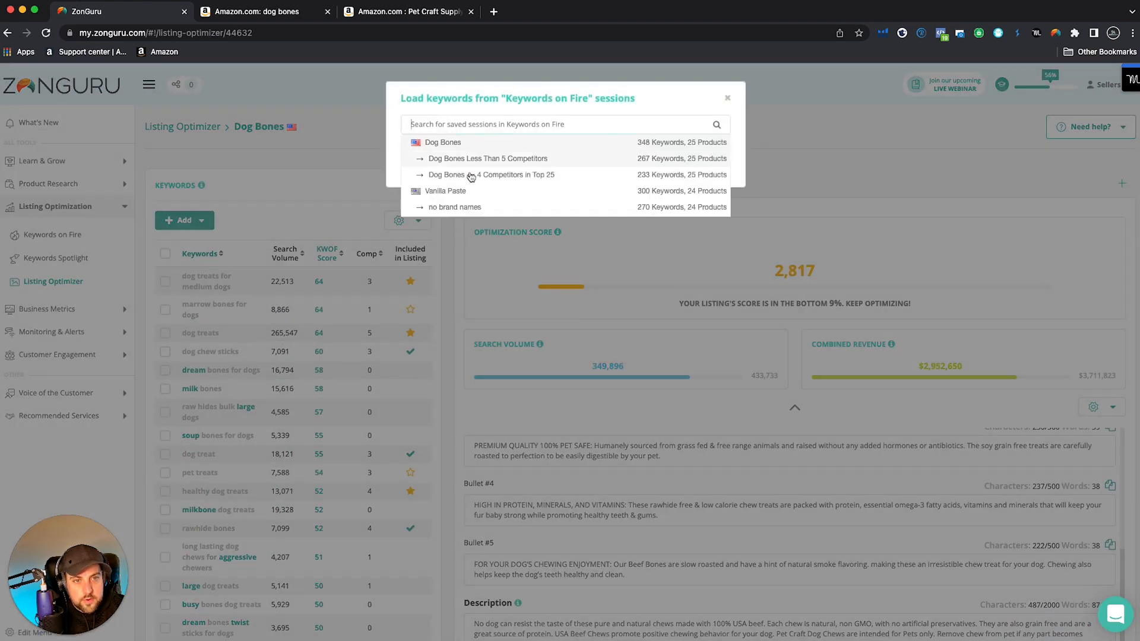
left_click(463, 159)
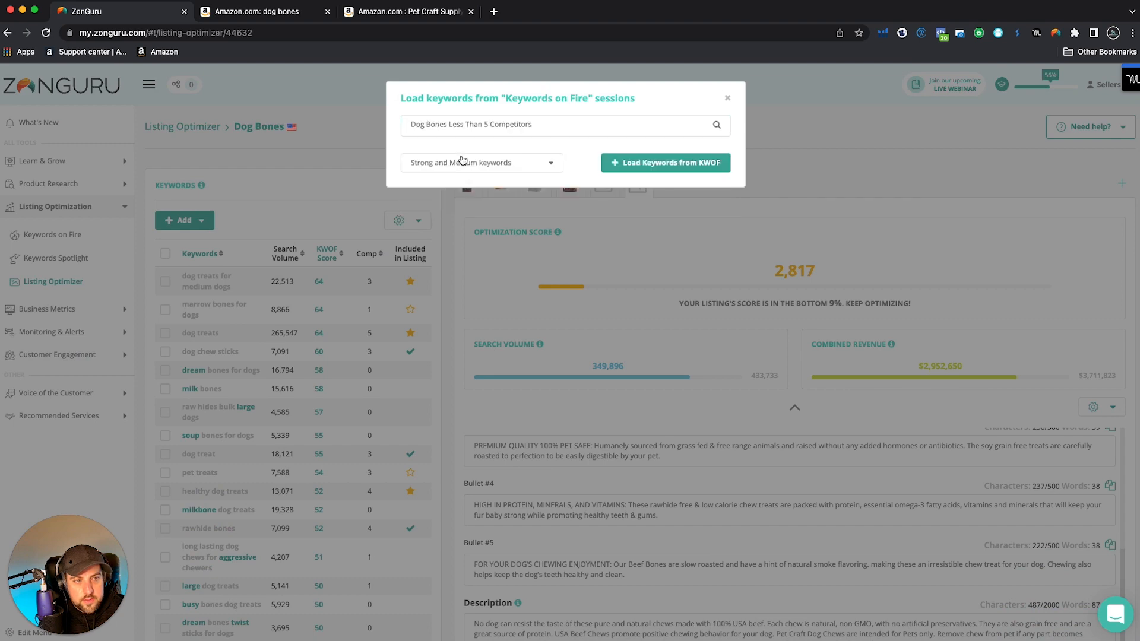
left_click(639, 170)
scroll(714, 478, "down", 3)
scroll(721, 469, "up", 4)
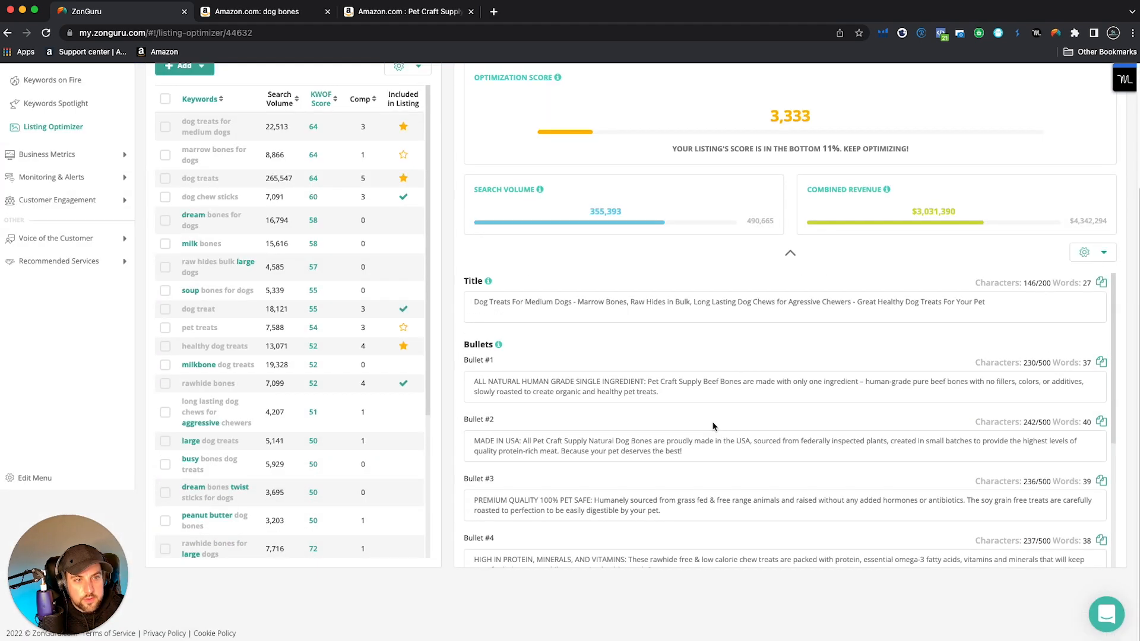
- Append the keyword "raw hide" to the end of the new listing's Search Terms
scroll(714, 428, "down", 4)
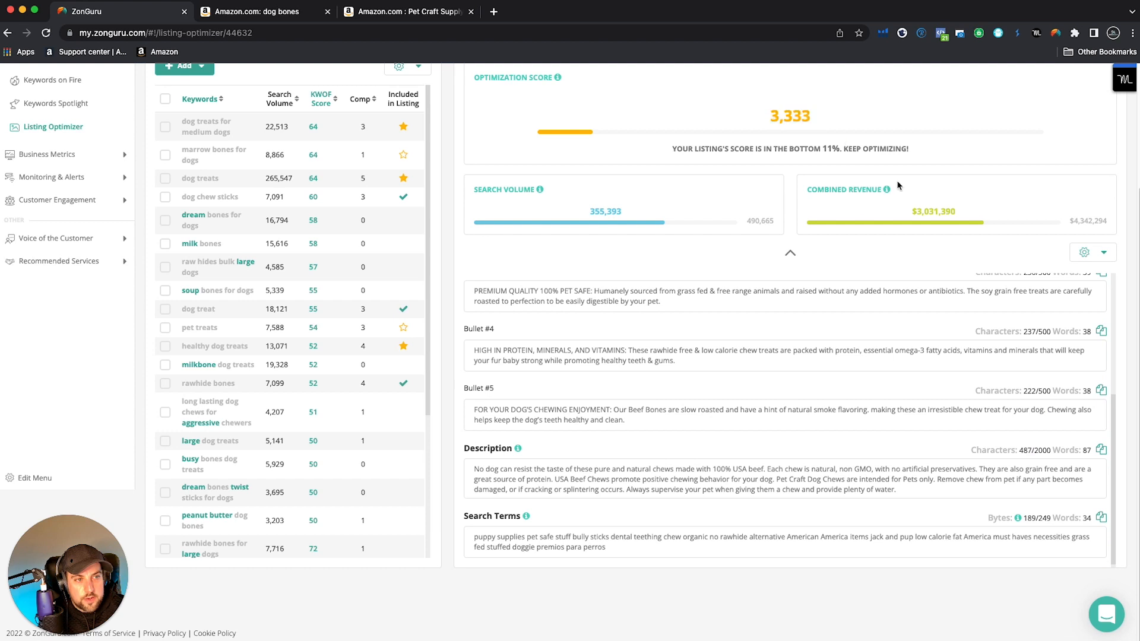
scroll(279, 416, "down", 3)
scroll(228, 446, "down", 1)
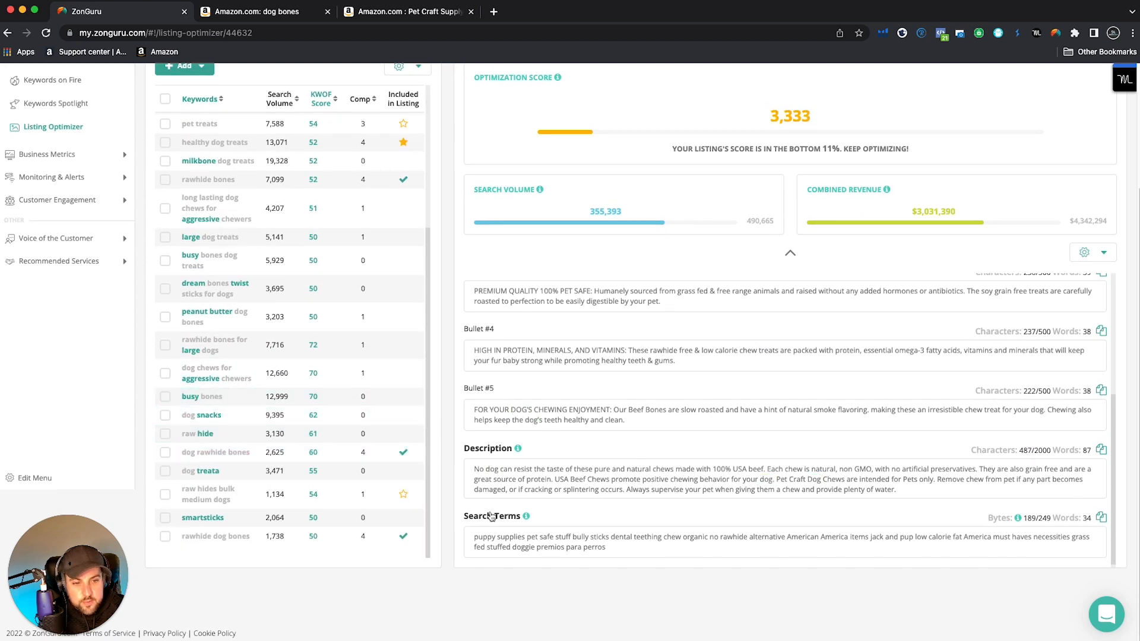
left_click(635, 547)
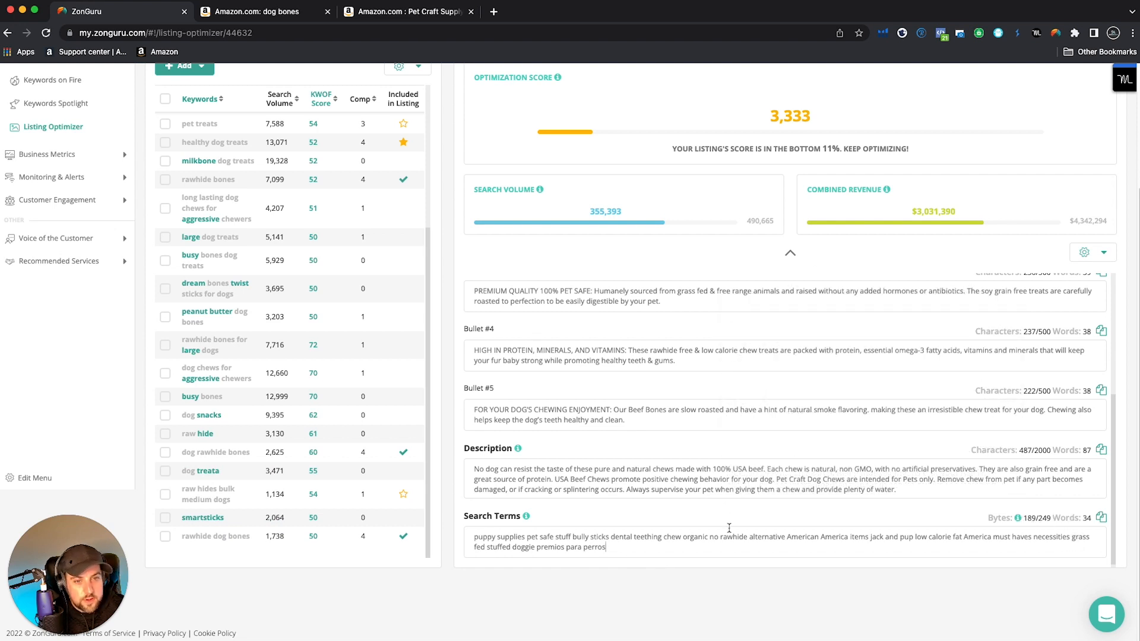
left_click(606, 556)
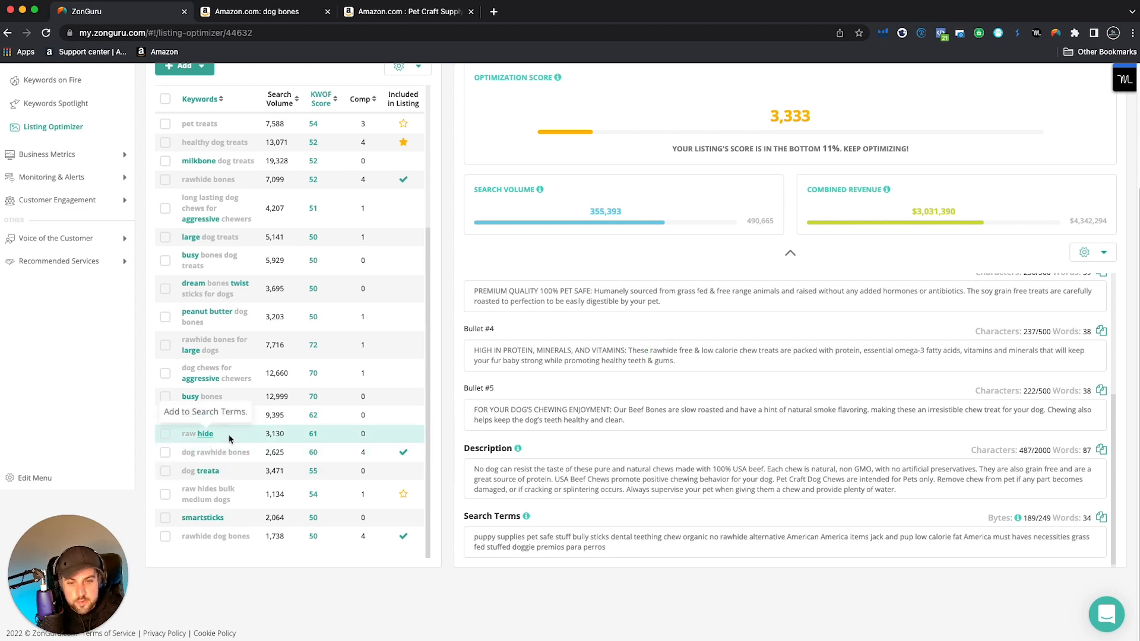
left_click(621, 548)
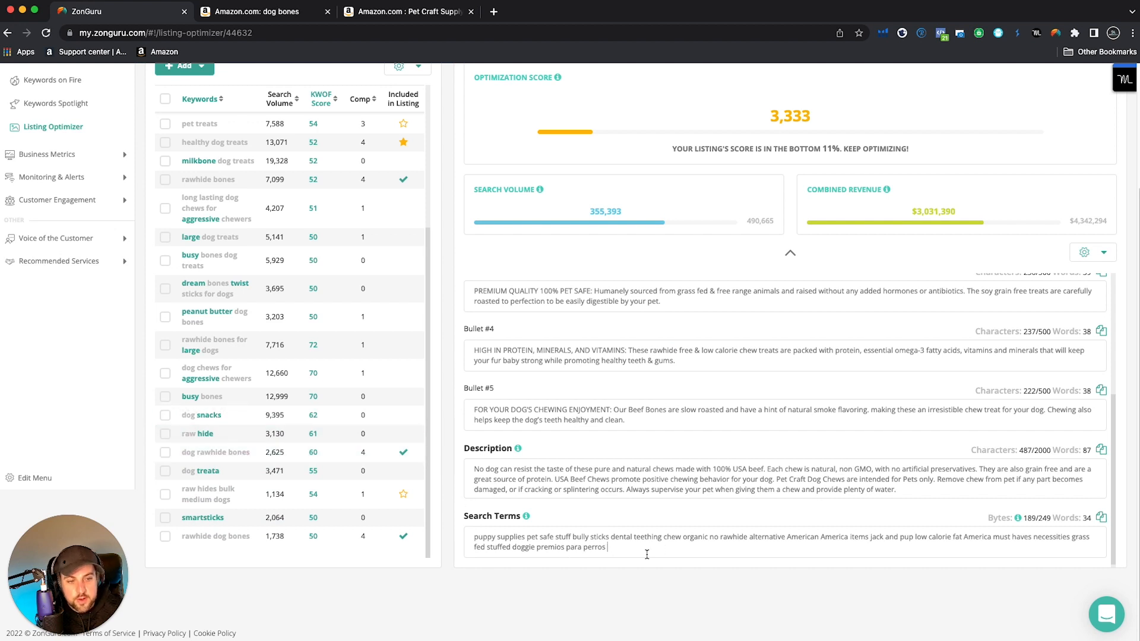
type("raw hid")
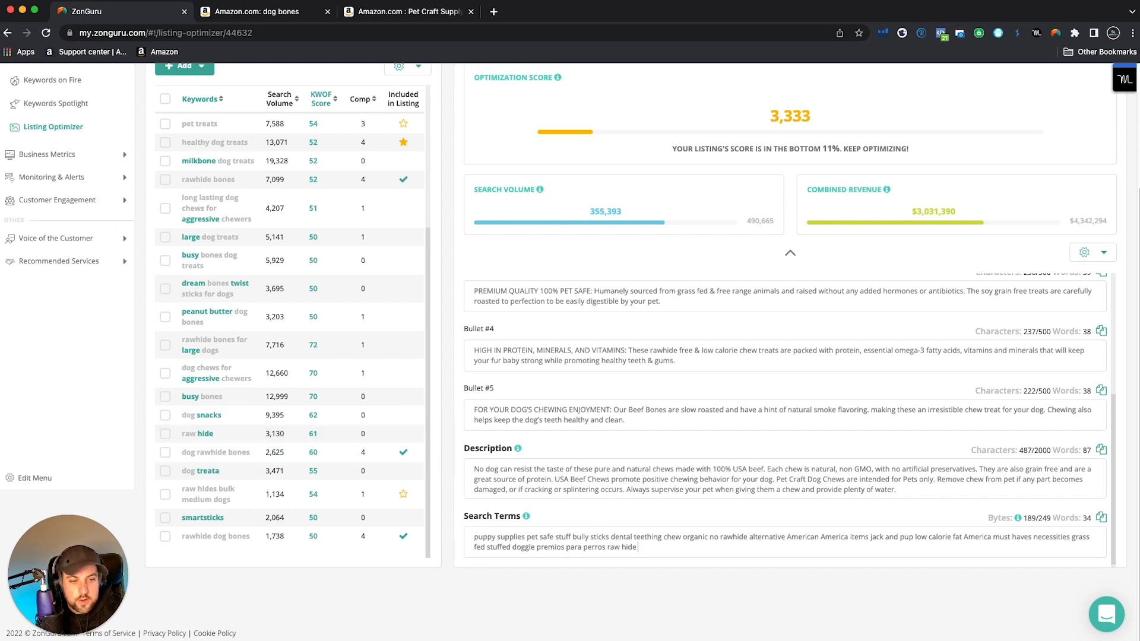
type("e")
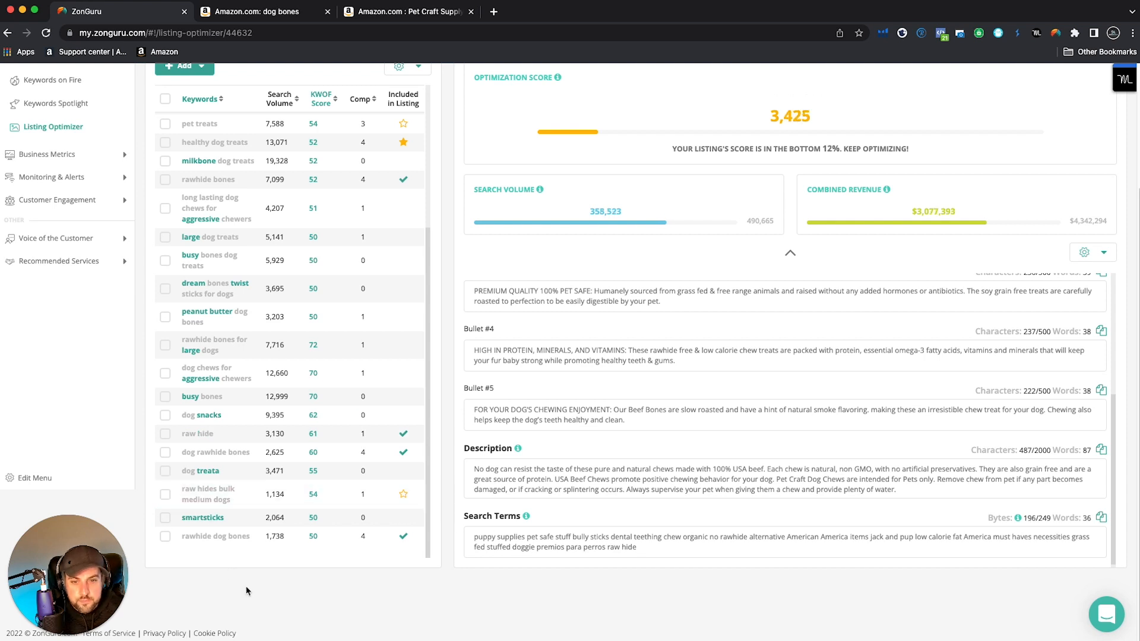
- Append the keyword "dog snacks" after "raw hide" in the new listing's Search Terms
mouse_move(404, 439)
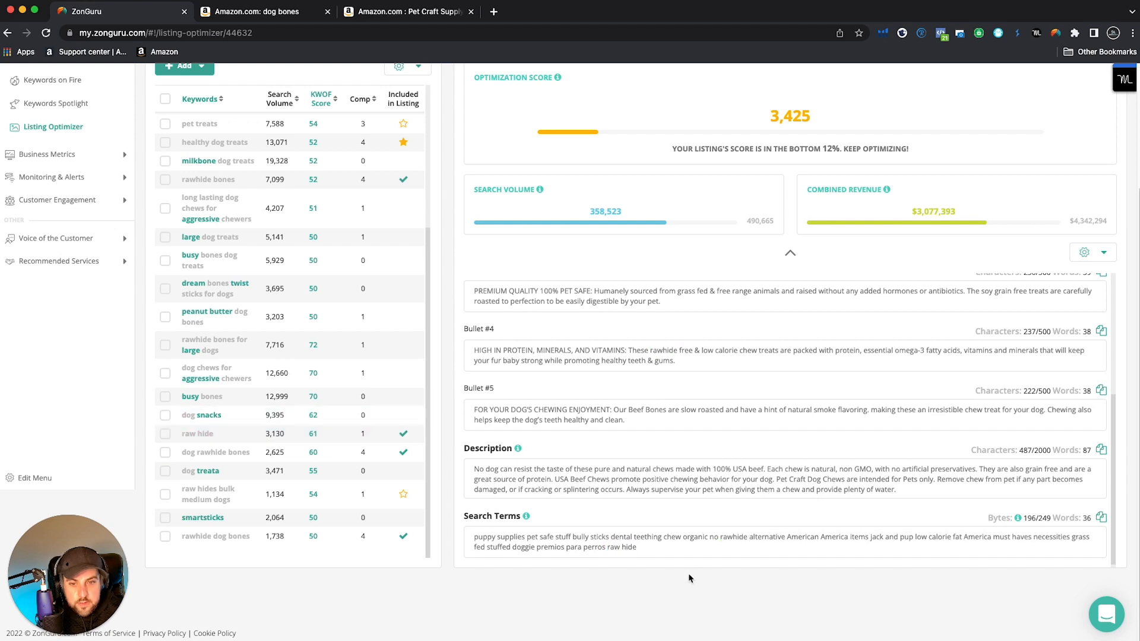
left_click(674, 547)
type("dog snacks")
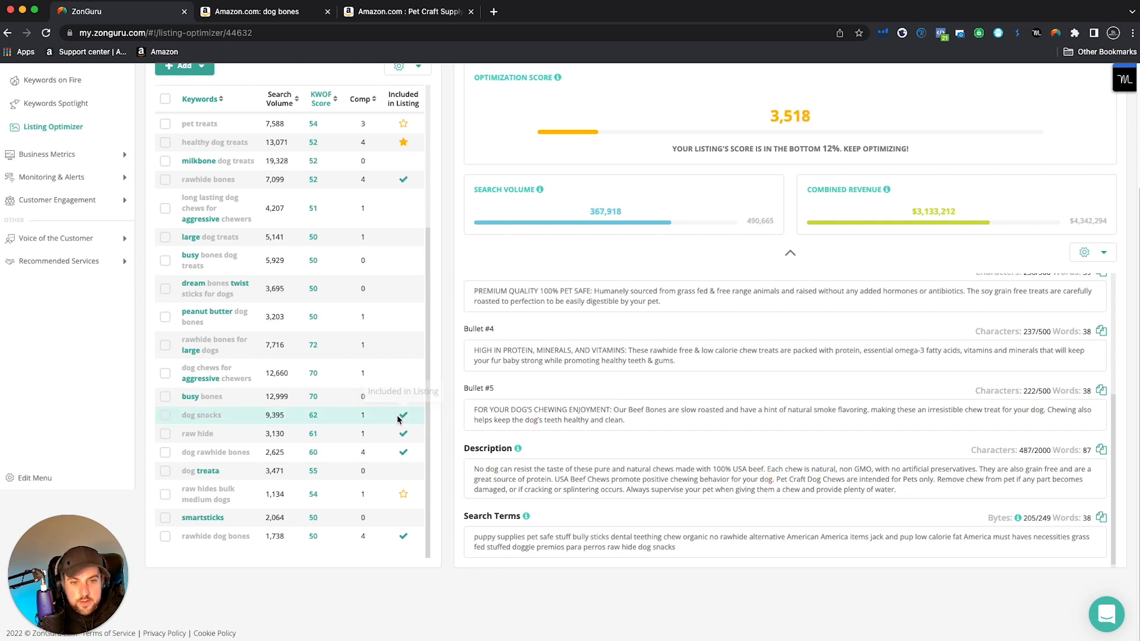
- Append "putter butter dog bones" to the end of the new listing's Search Terms
scroll(398, 418, "up", 2)
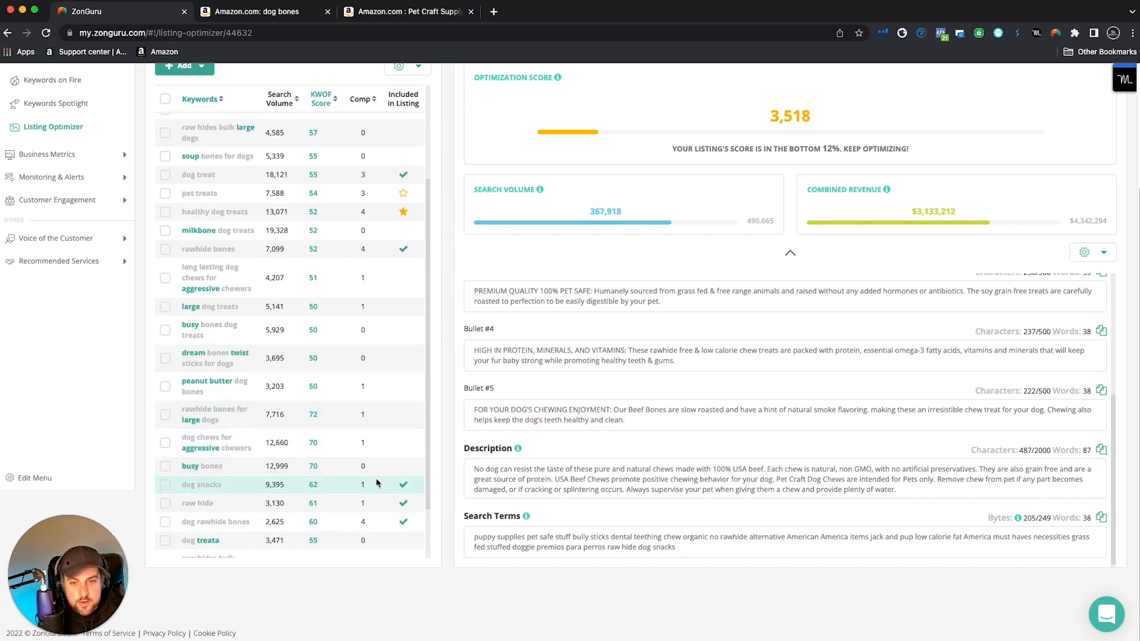
scroll(376, 483, "up", 1)
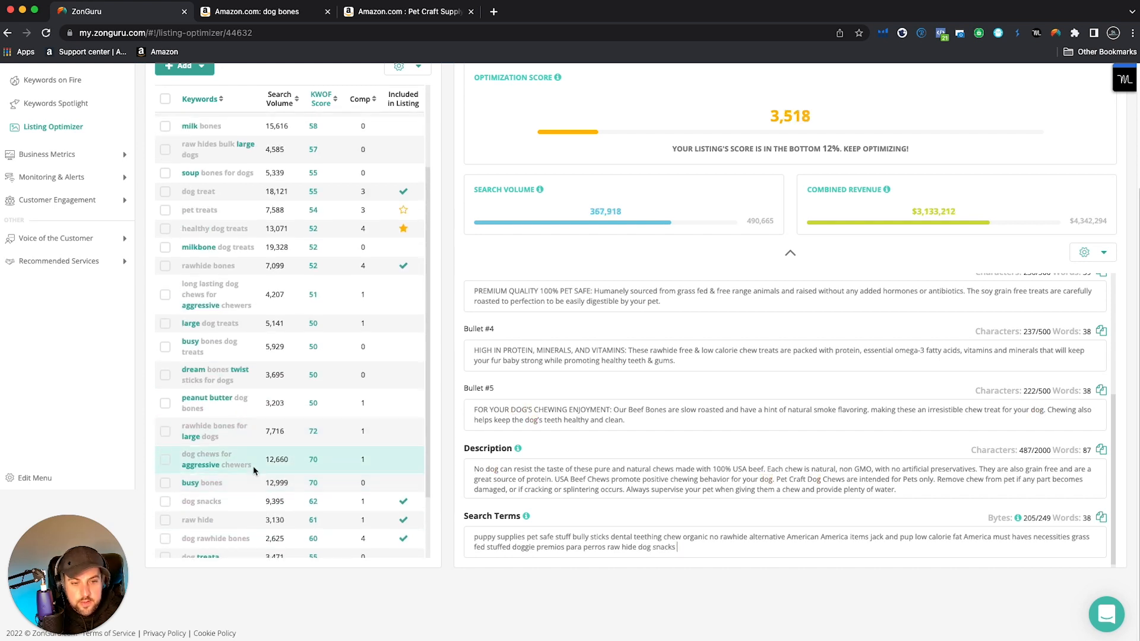
left_click(684, 548)
type("putter")
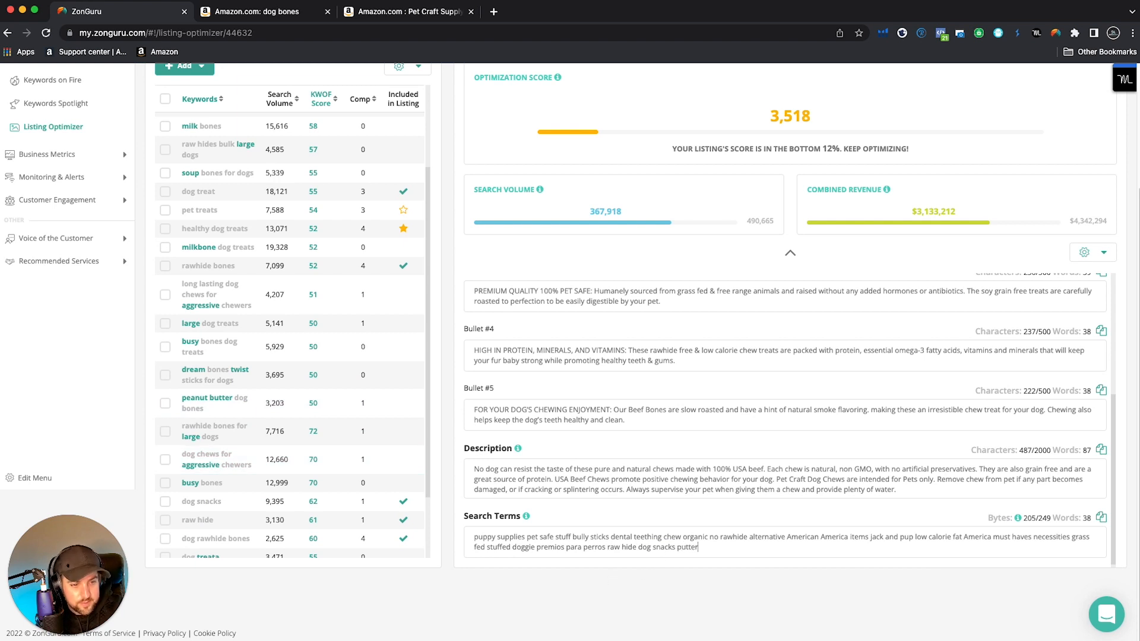
type(" butter dog bones")
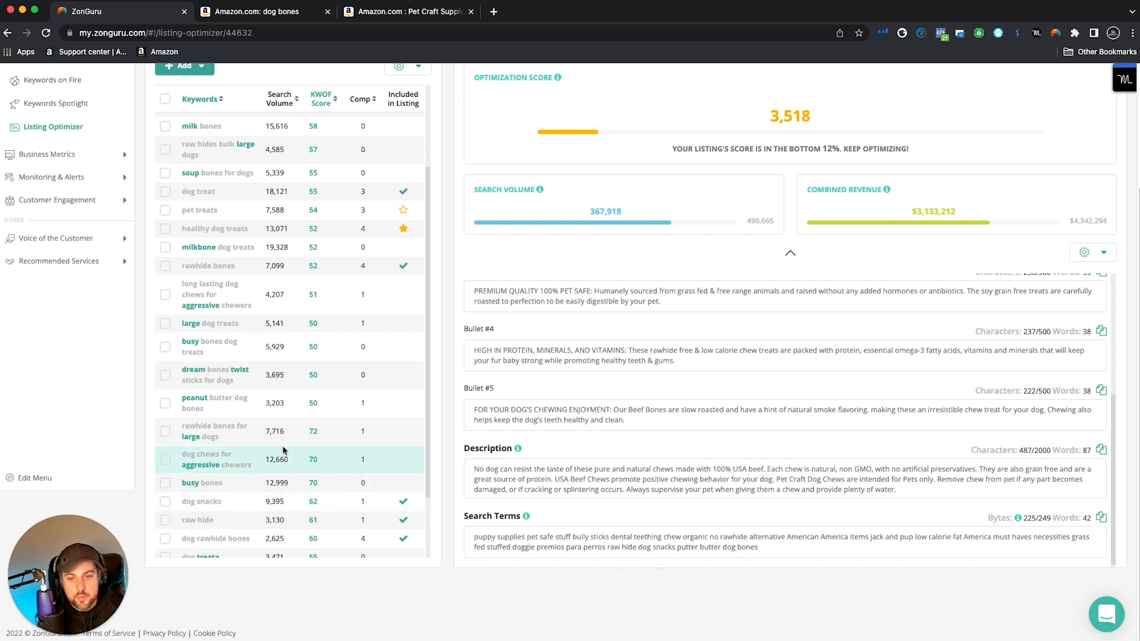
scroll(403, 511, "up", 3)
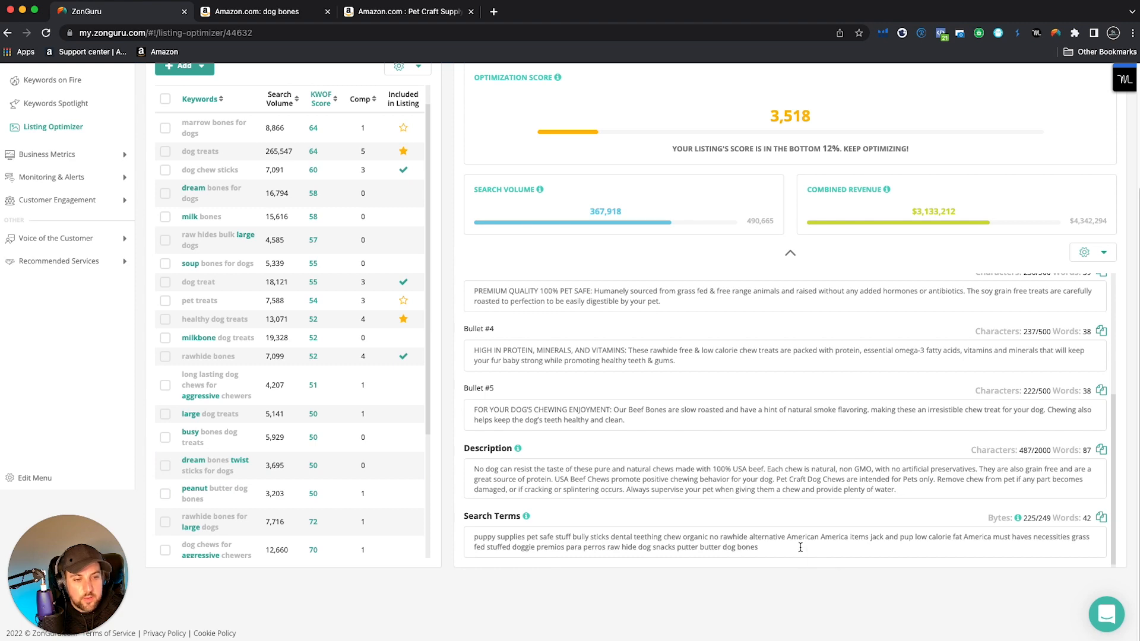
- Open the Nylabone Healthy Edibles competitor listing and review its bullets, Description and Search Terms
scroll(330, 416, "up", 5)
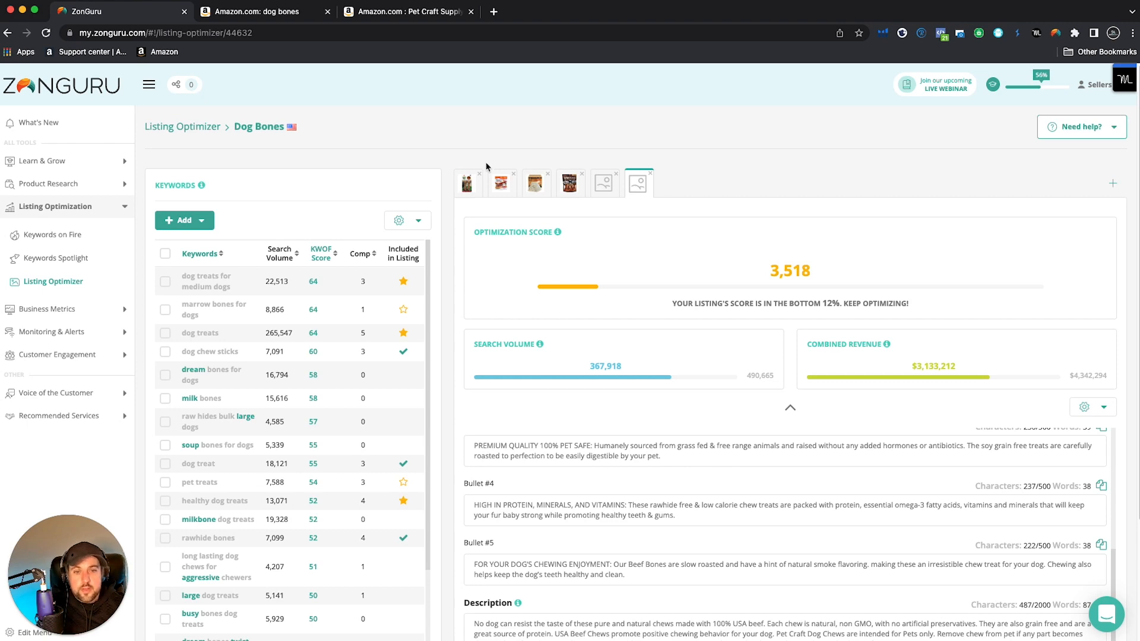
left_click(469, 184)
scroll(574, 472, "down", 5)
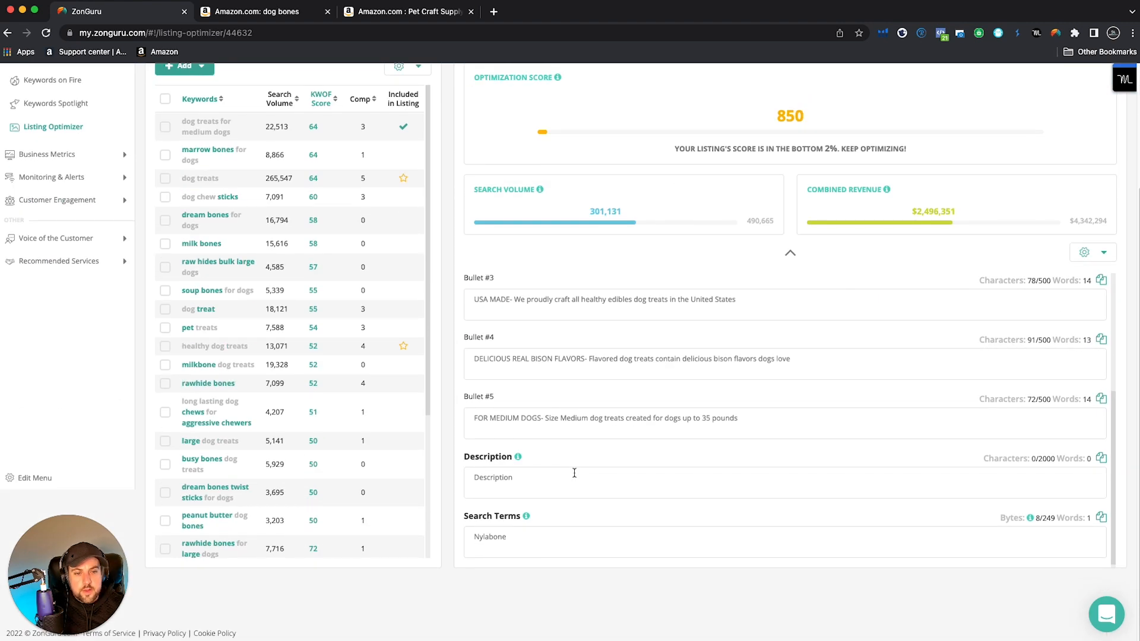
double_click(489, 534)
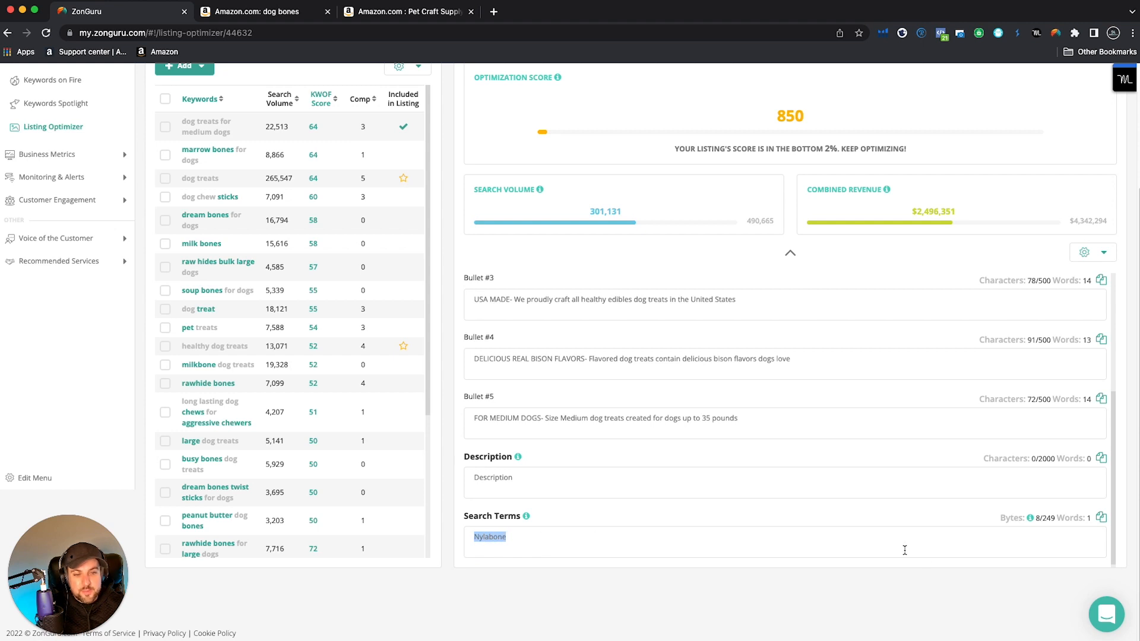
scroll(662, 458, "up", 5)
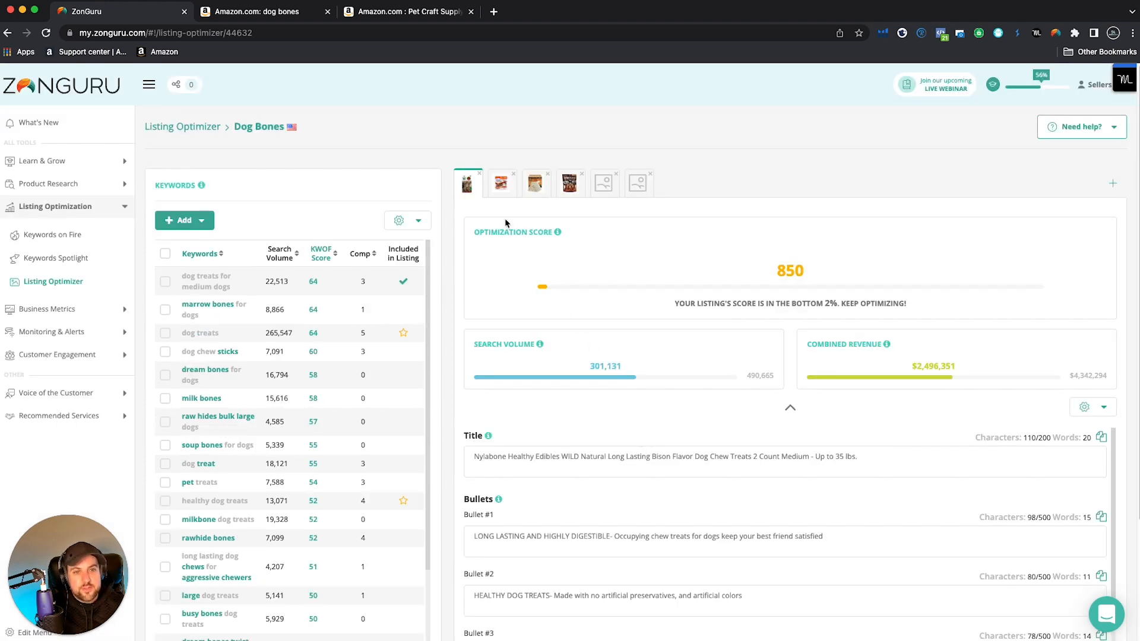
- Open the Good'N'Fun Triple Flavored Rawhide Kabobs listing and review its score, bullets, Description and Search Terms
mouse_move(501, 189)
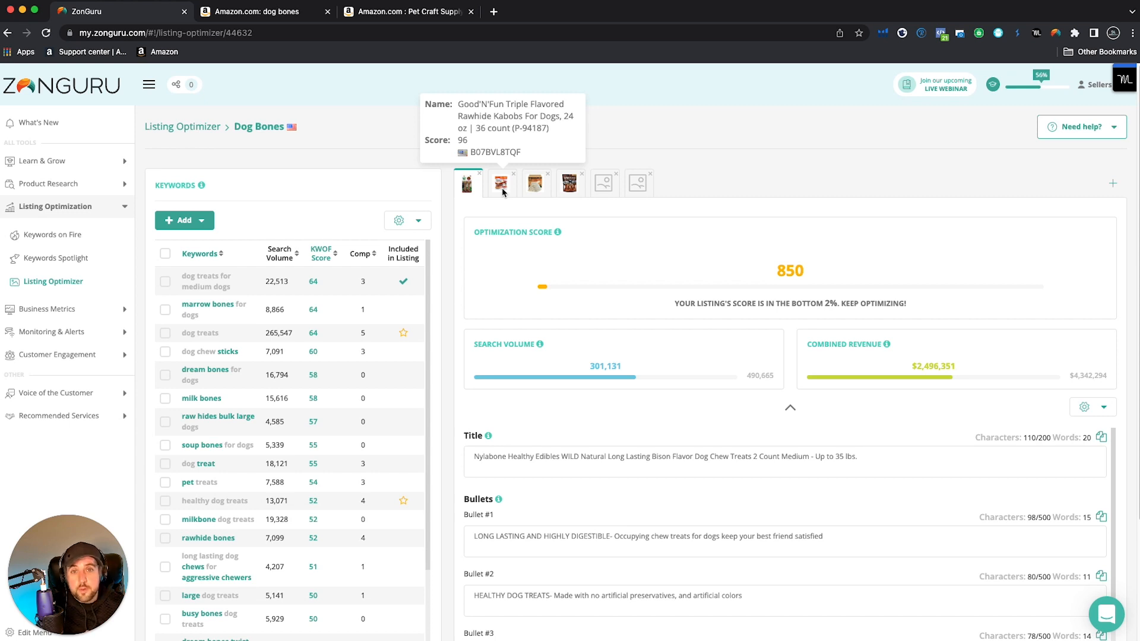
left_click(503, 190)
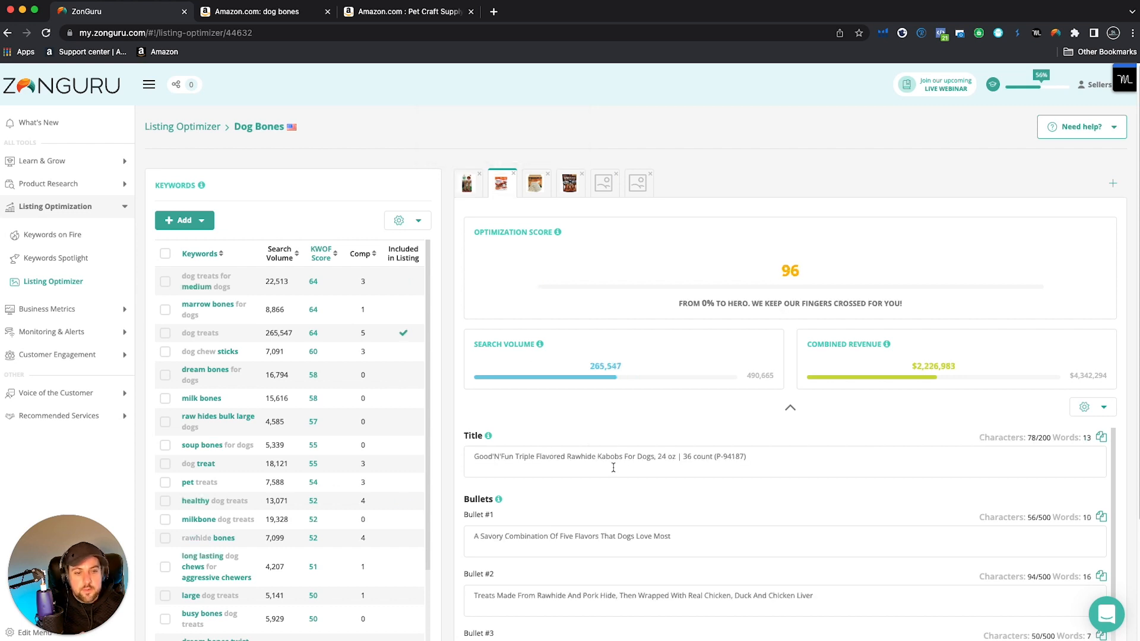
scroll(629, 487, "down", 8)
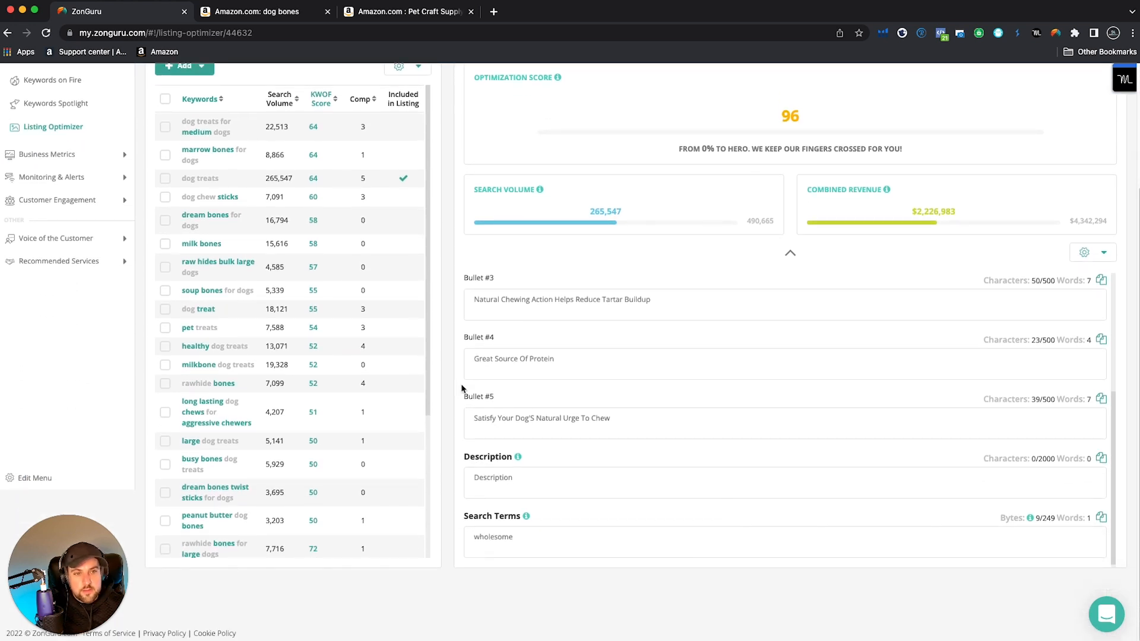
scroll(533, 415, "up", 8)
scroll(529, 427, "down", 6)
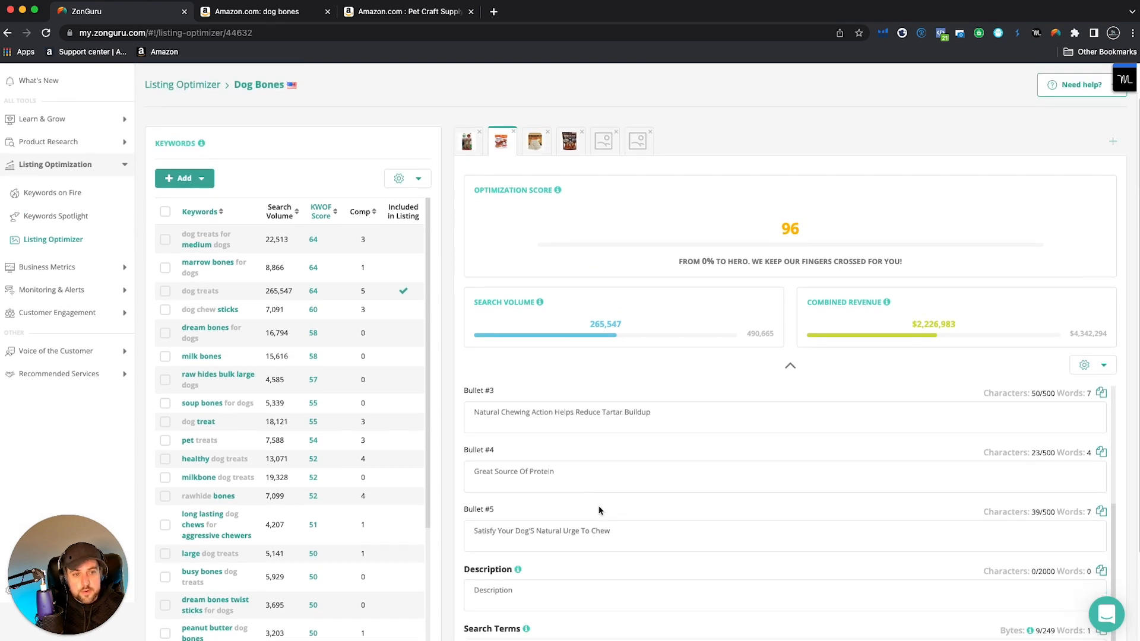
scroll(764, 349, "up", 8)
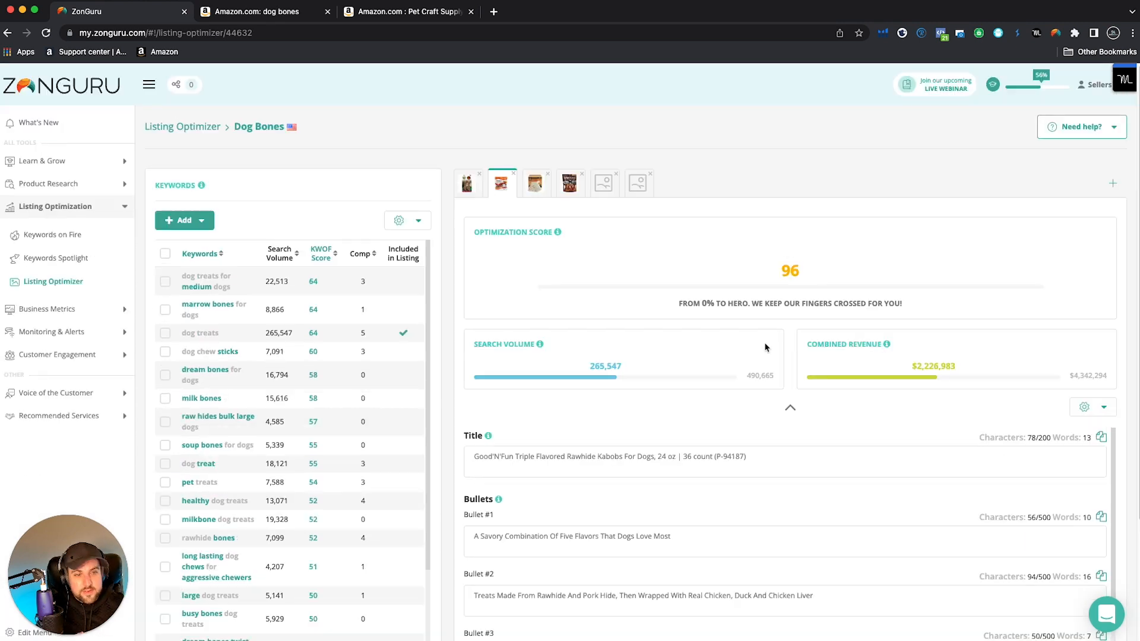
- Open the Retriever roll rawhide listing and examine its bullets, Description and Search Terms
left_click(529, 192)
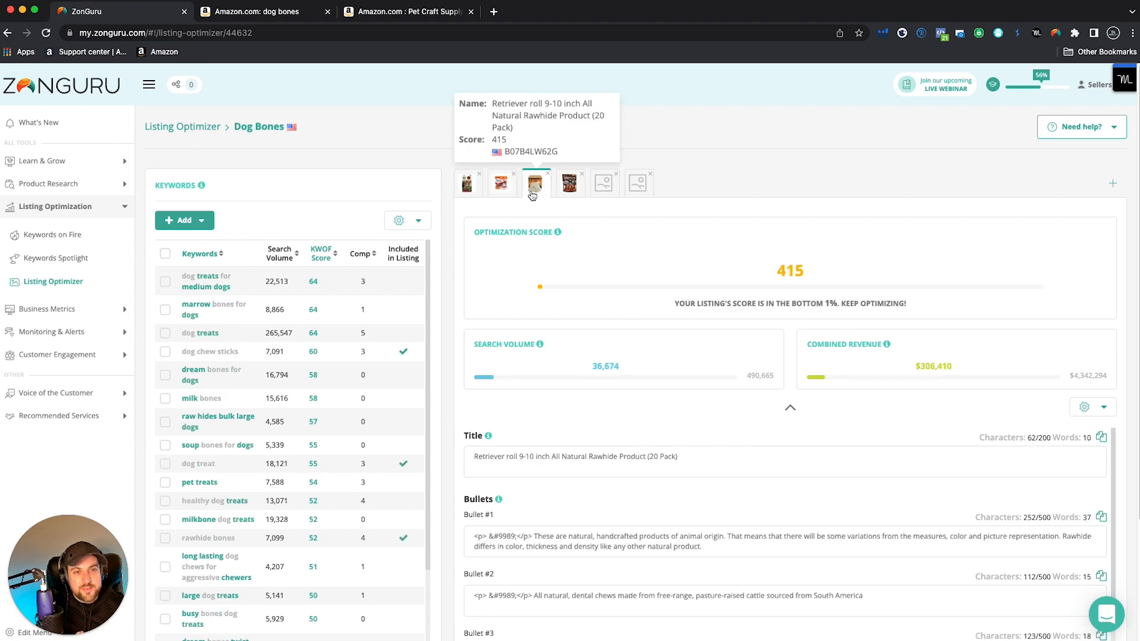
scroll(742, 416, "down", 10)
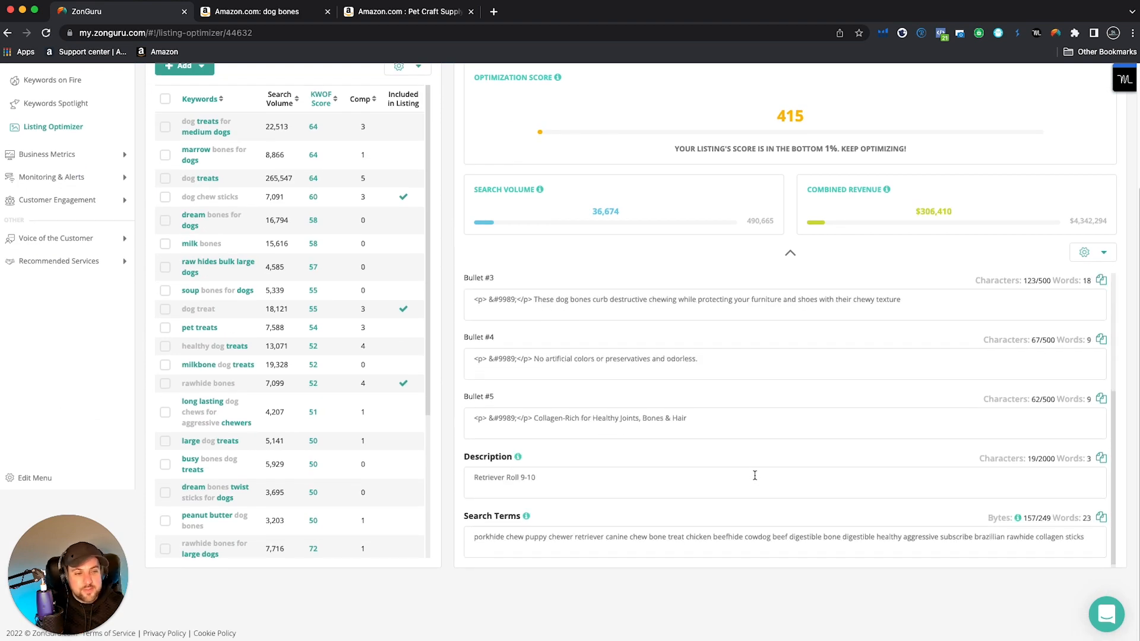
left_click_drag(1082, 537, 408, 501)
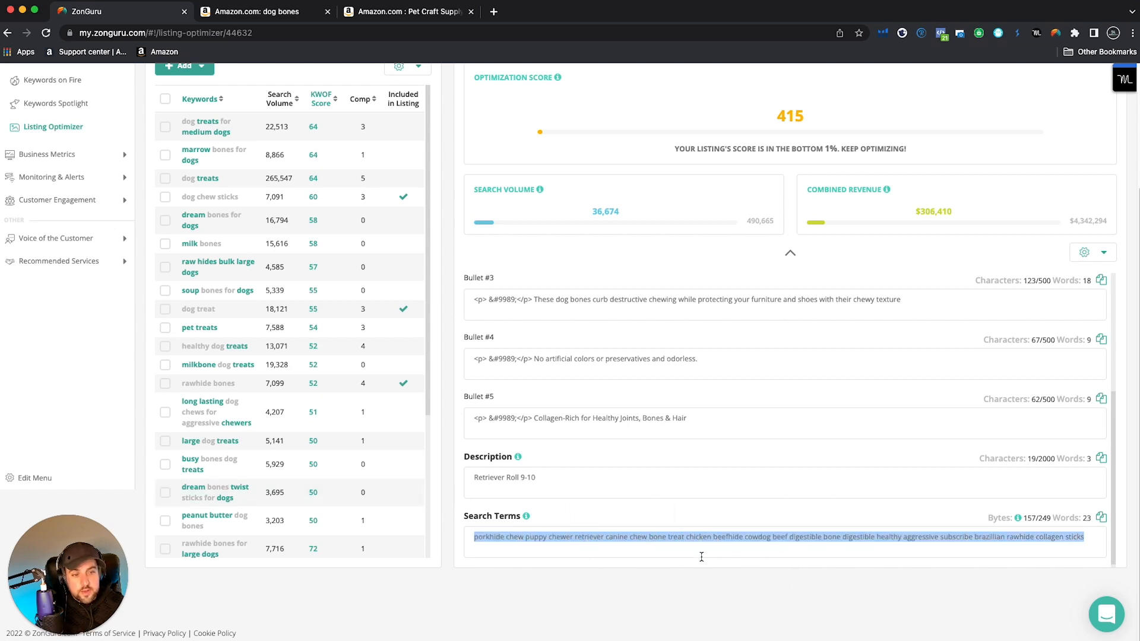
scroll(646, 493, "up", 10)
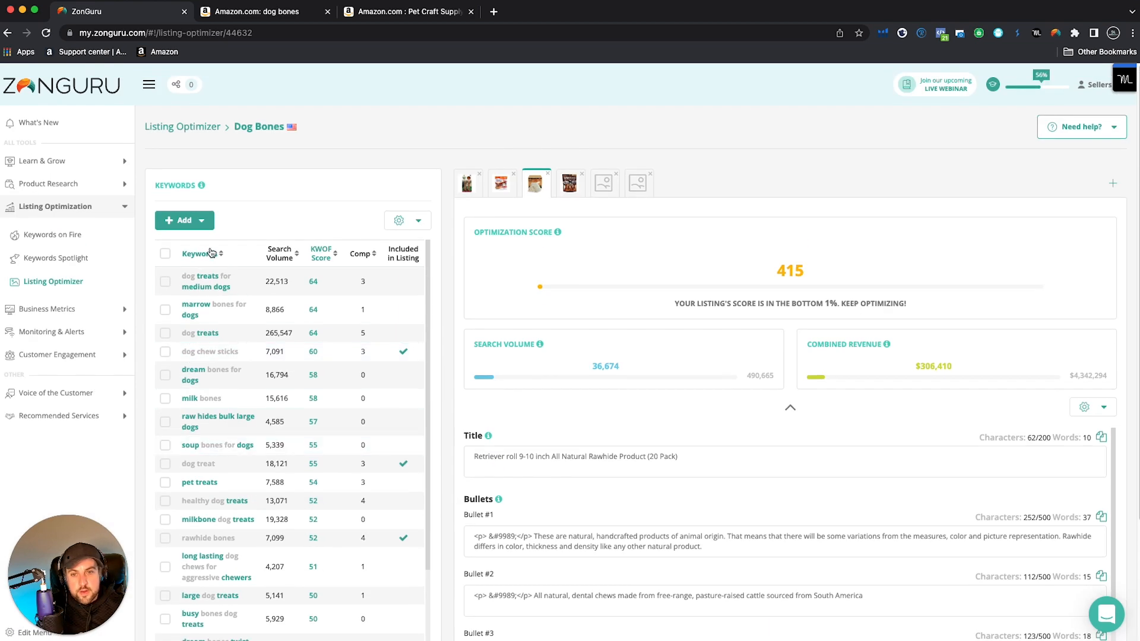
- Compare the optimization scores of the new listing and the Pet Craft Supply, SmartBones, Retriever roll, Good'N'Fun and Nylabone listings
left_click(574, 186)
left_click(606, 184)
left_click(629, 187)
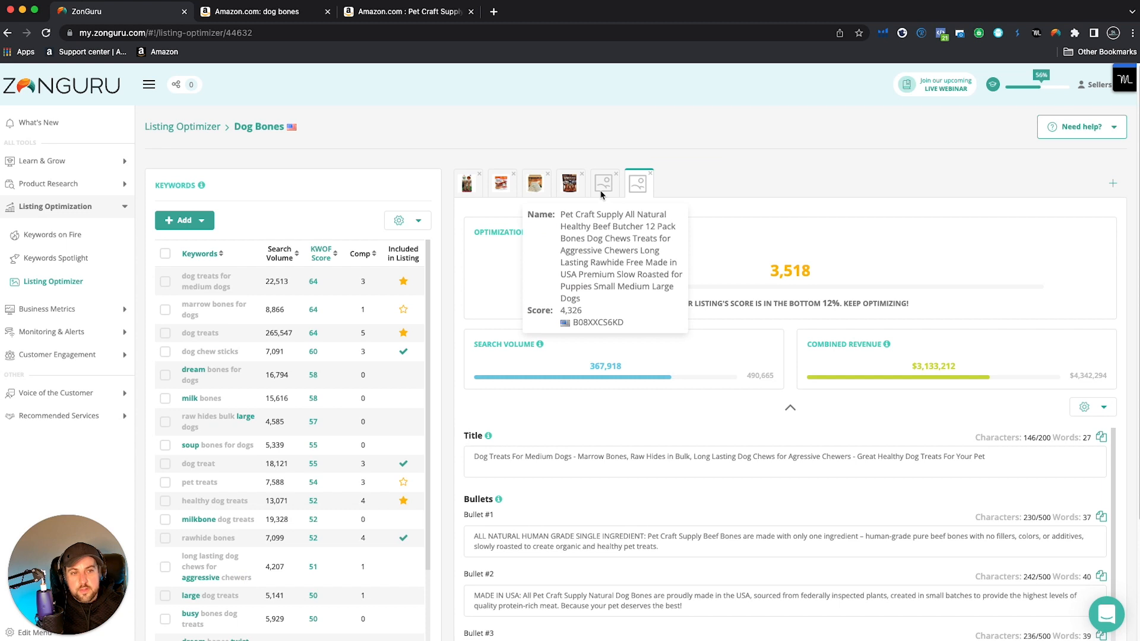
left_click(603, 194)
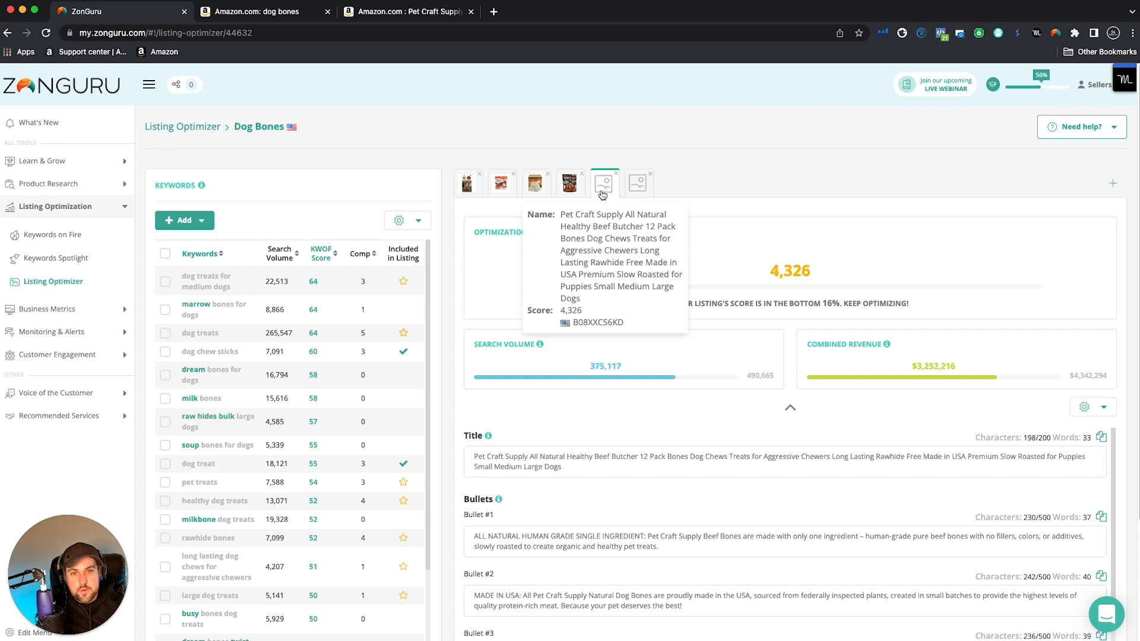
left_click(569, 190)
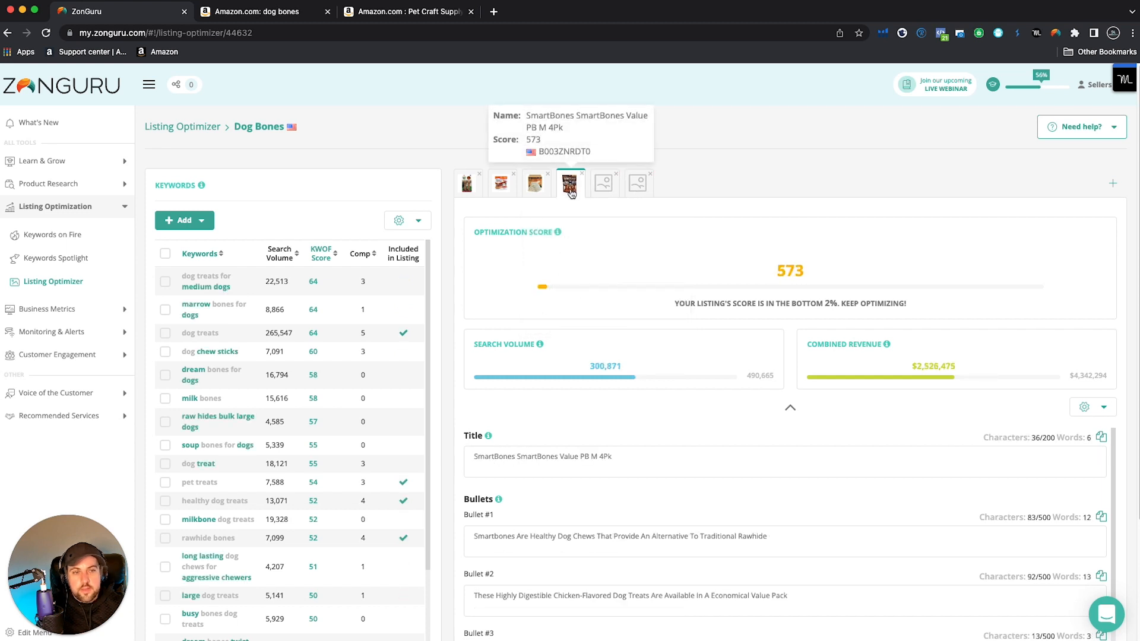
left_click(534, 191)
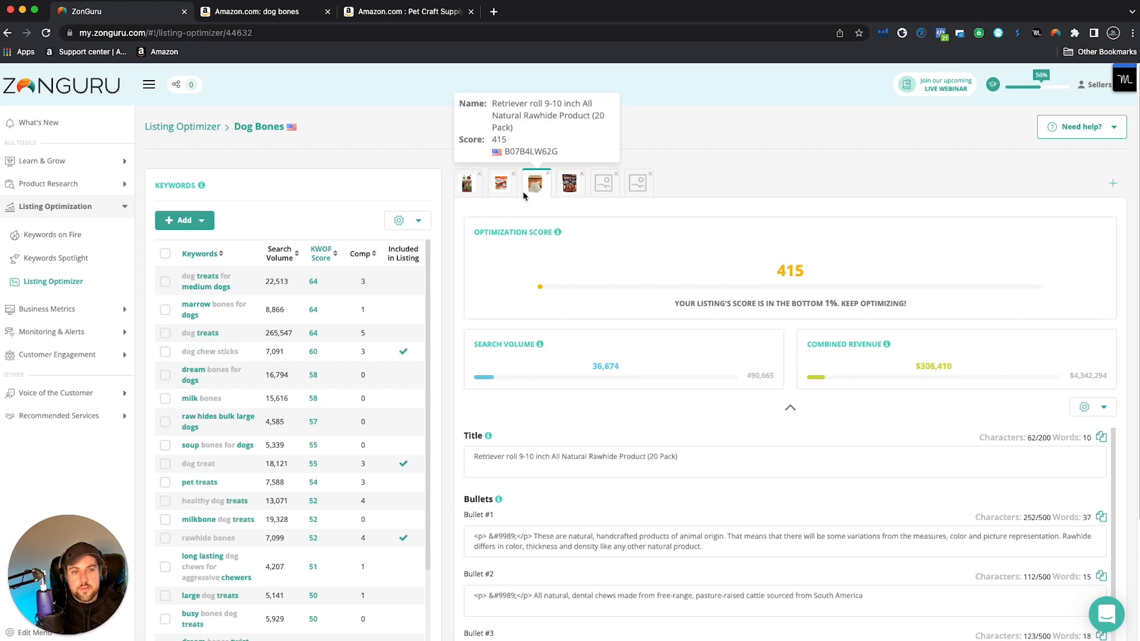
left_click(502, 189)
left_click(473, 188)
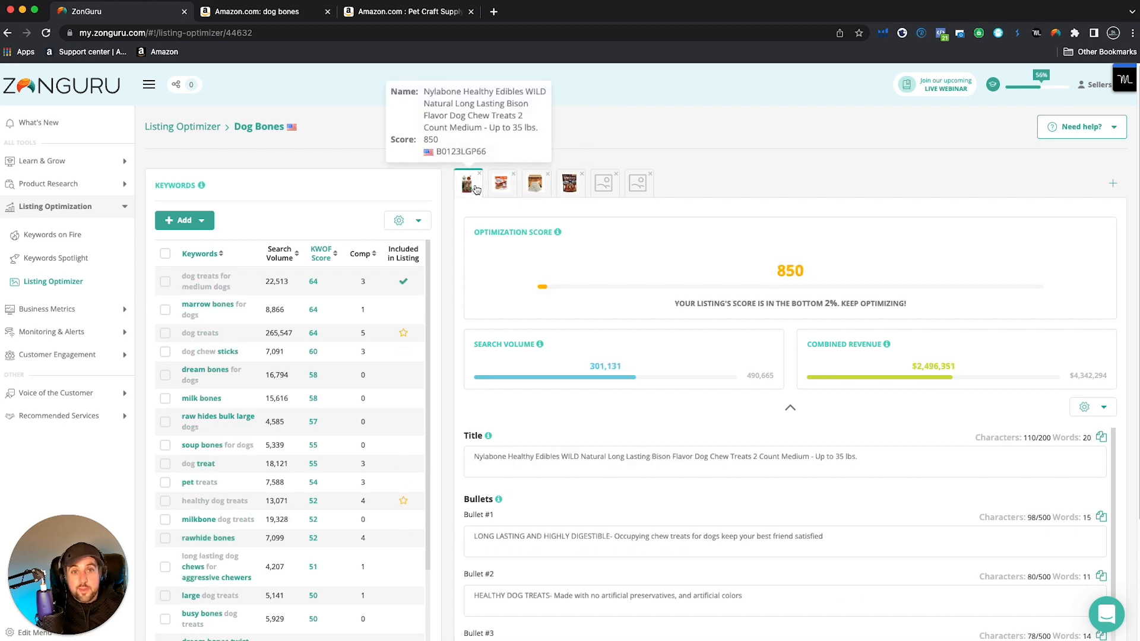